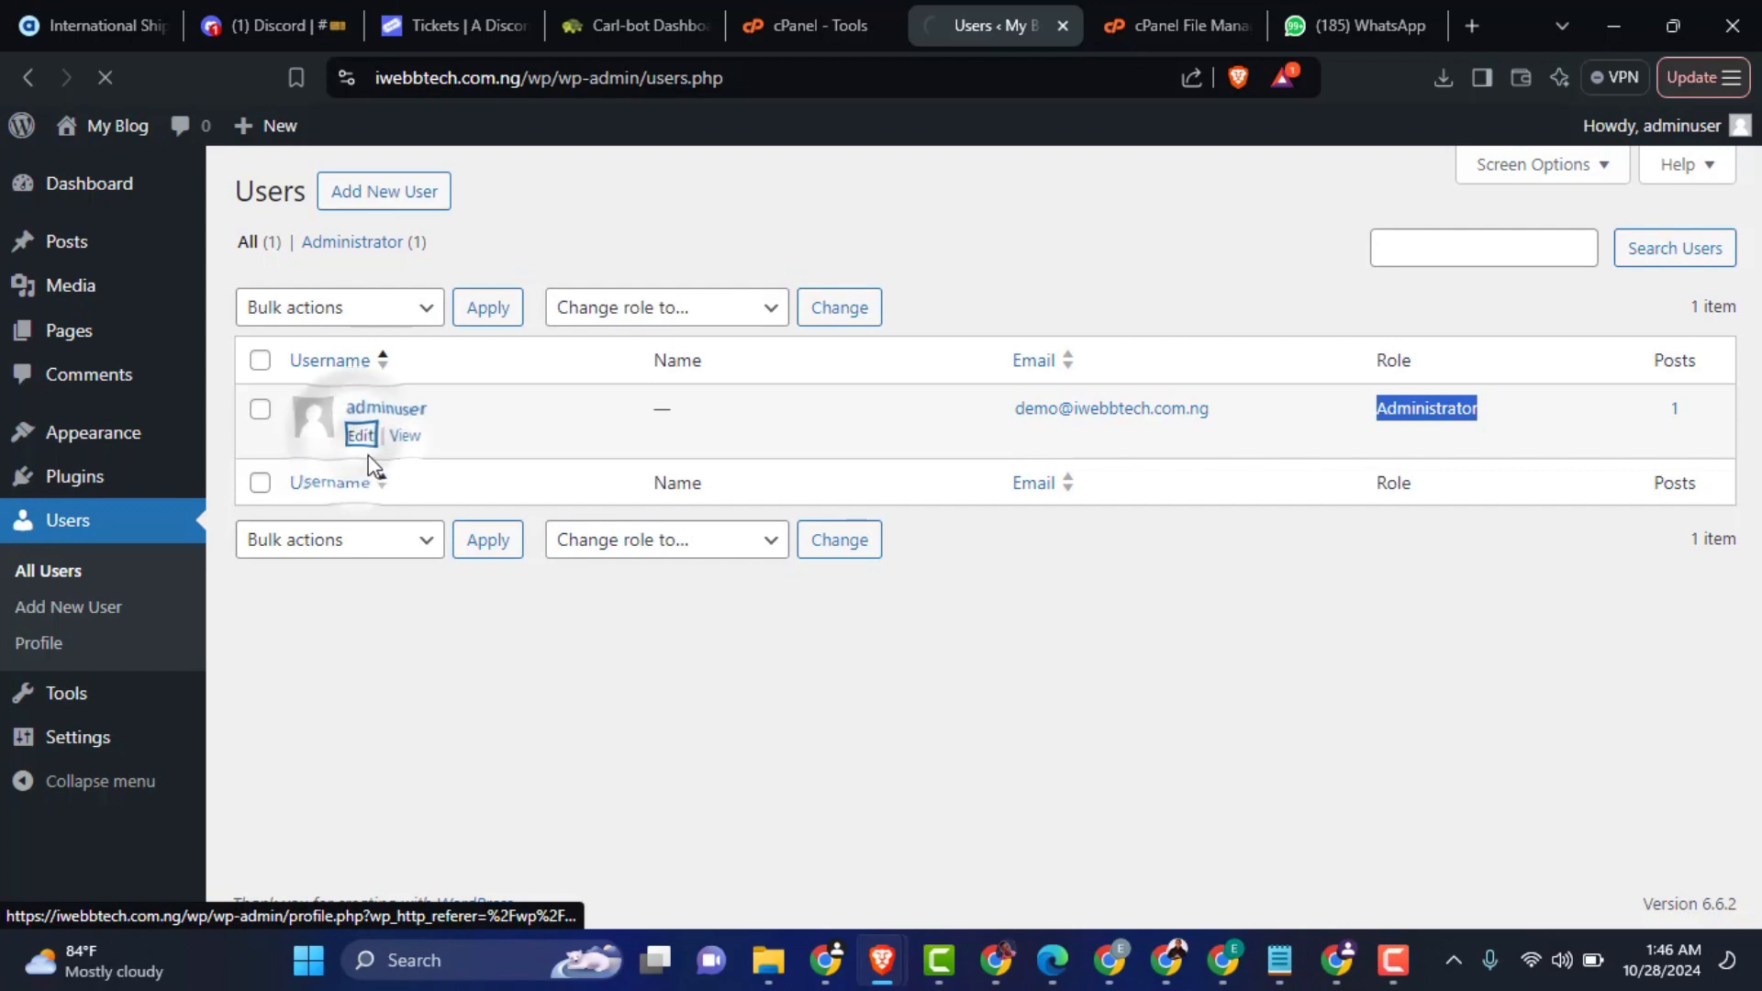
Step: Inspect the Username field on the adminuser profile page to see whether it can be edited
scroll(761, 519, "down", 5)
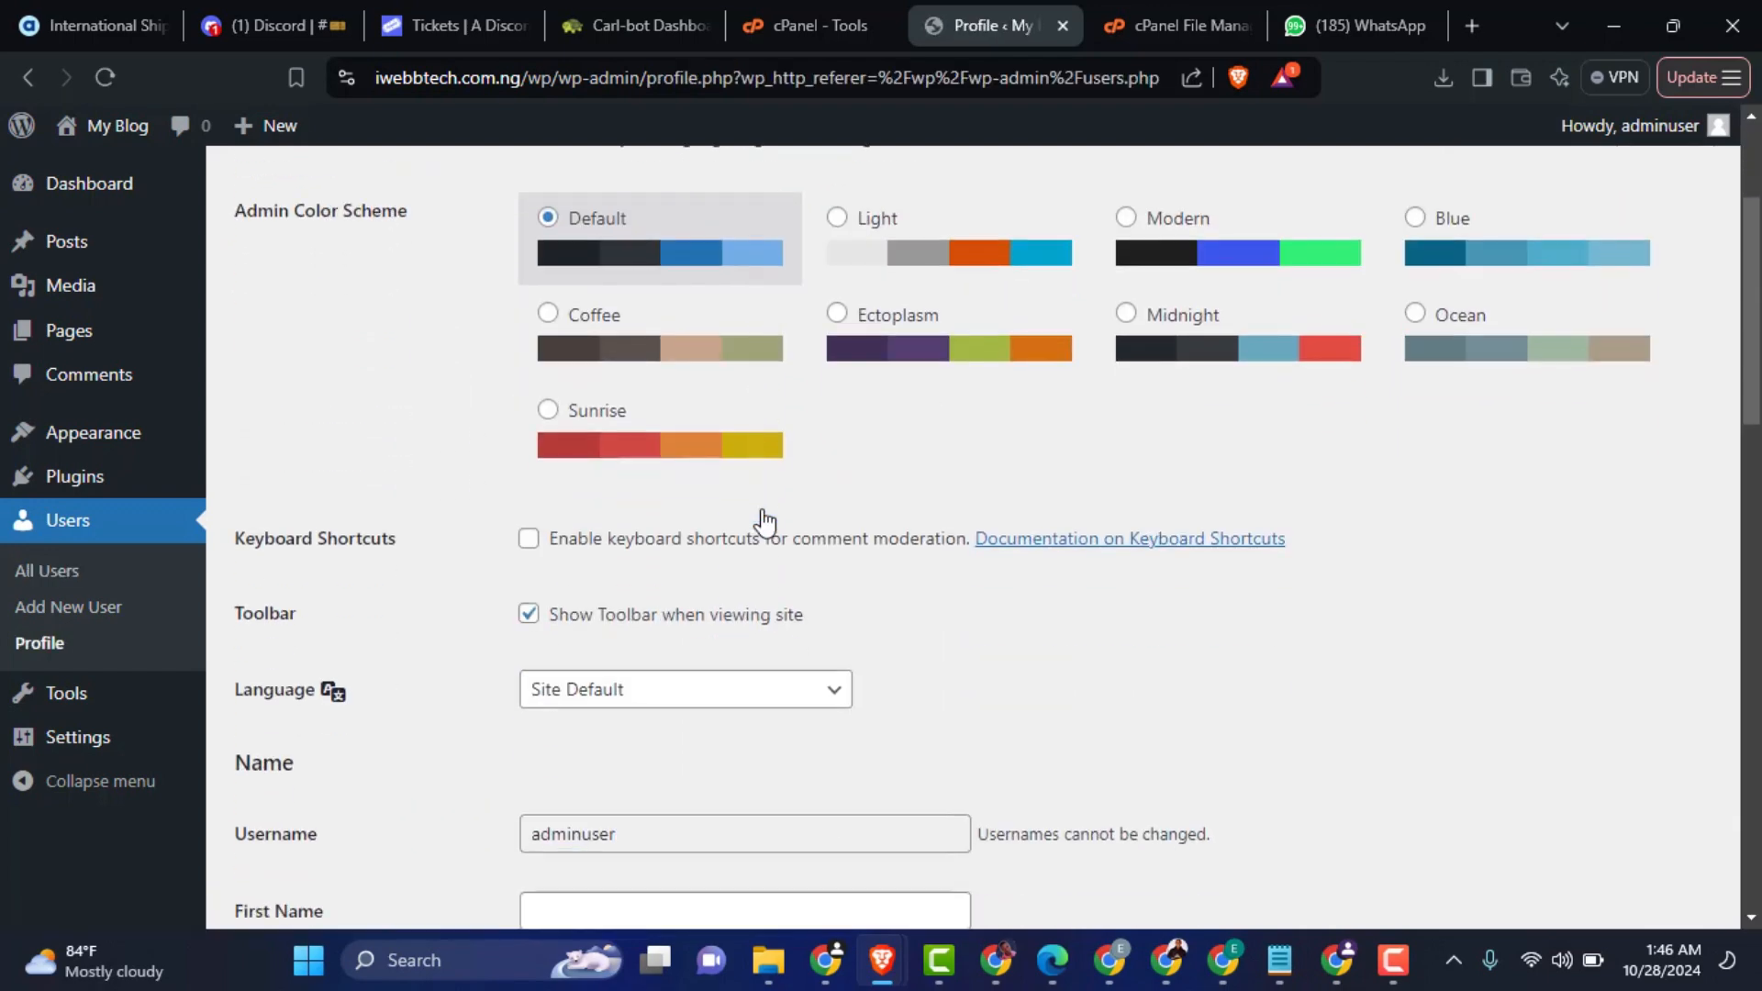
scroll(768, 520, "down", 1)
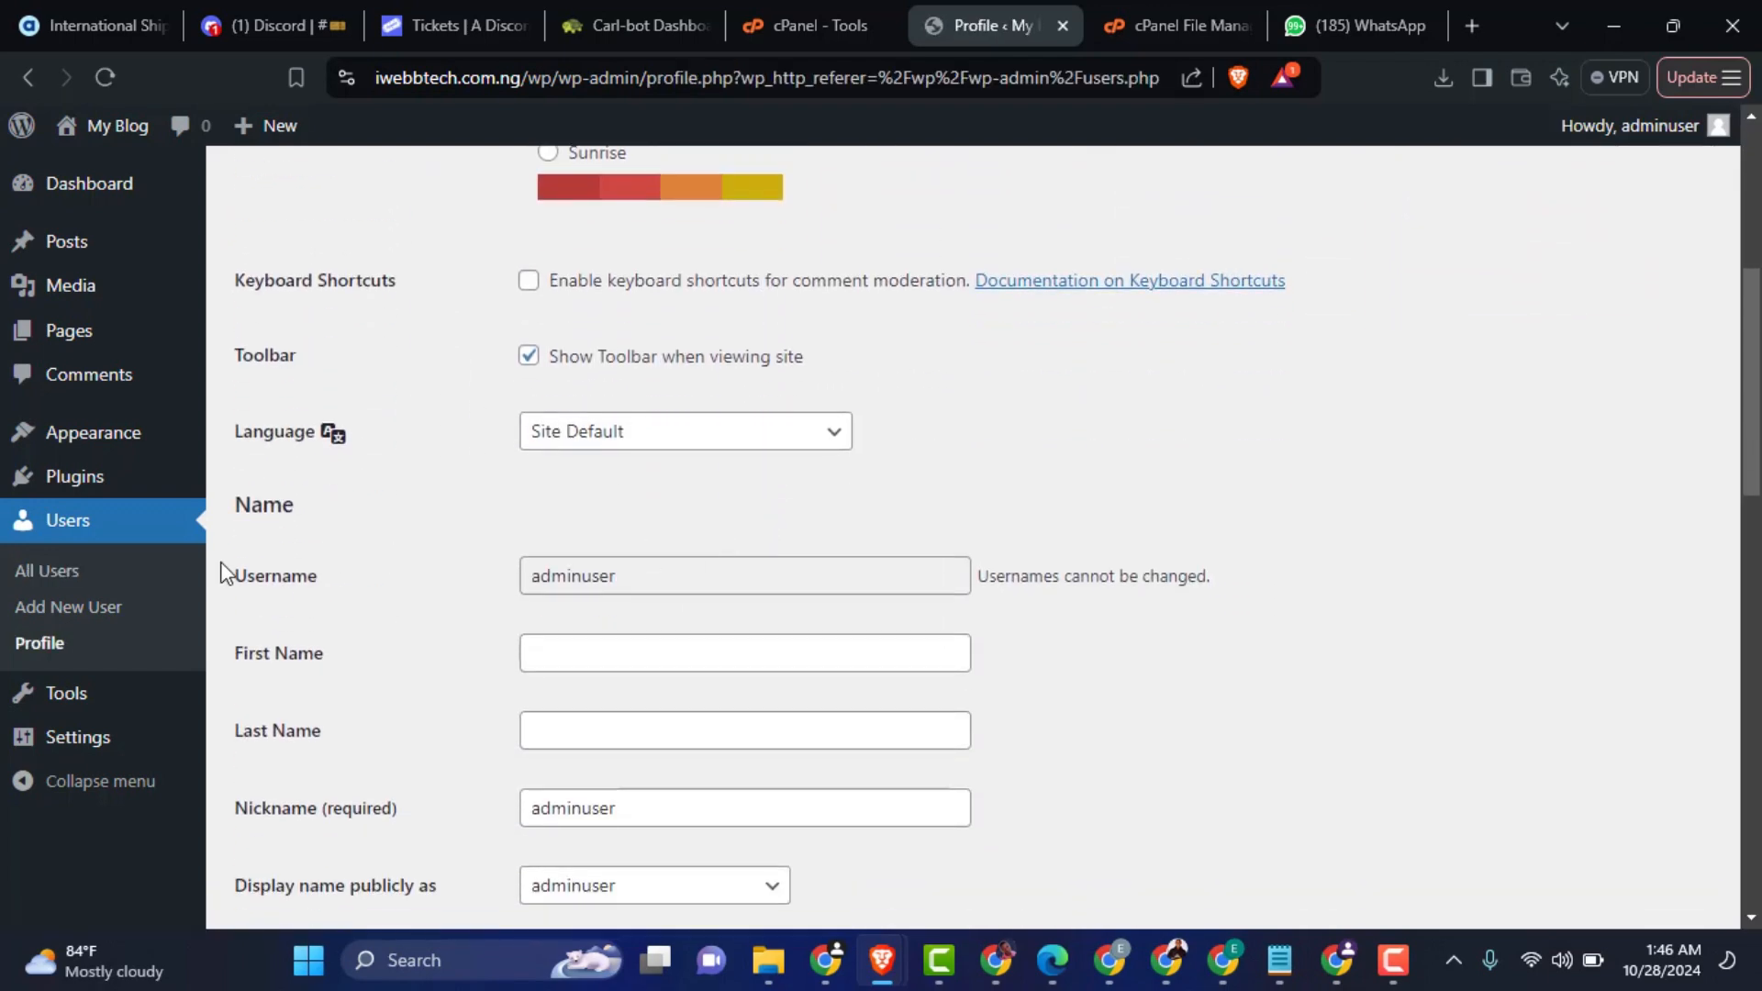
double_click(285, 586)
left_click(611, 576)
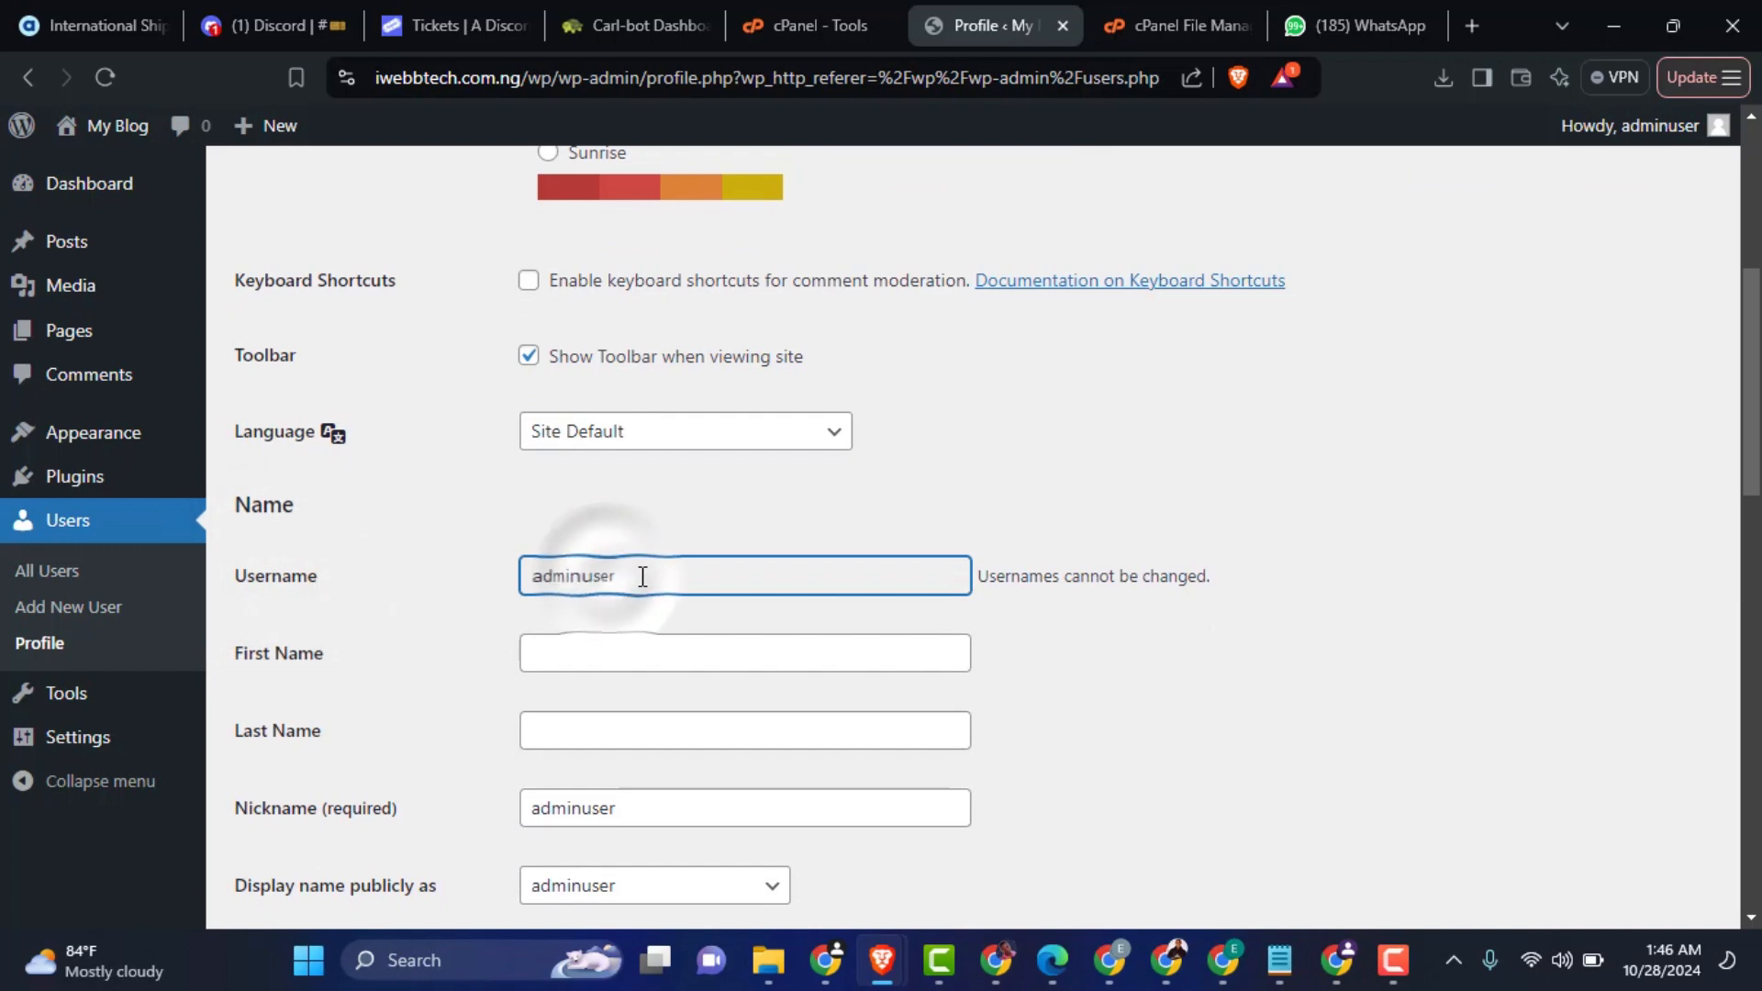
left_click_drag(1249, 580, 1001, 585)
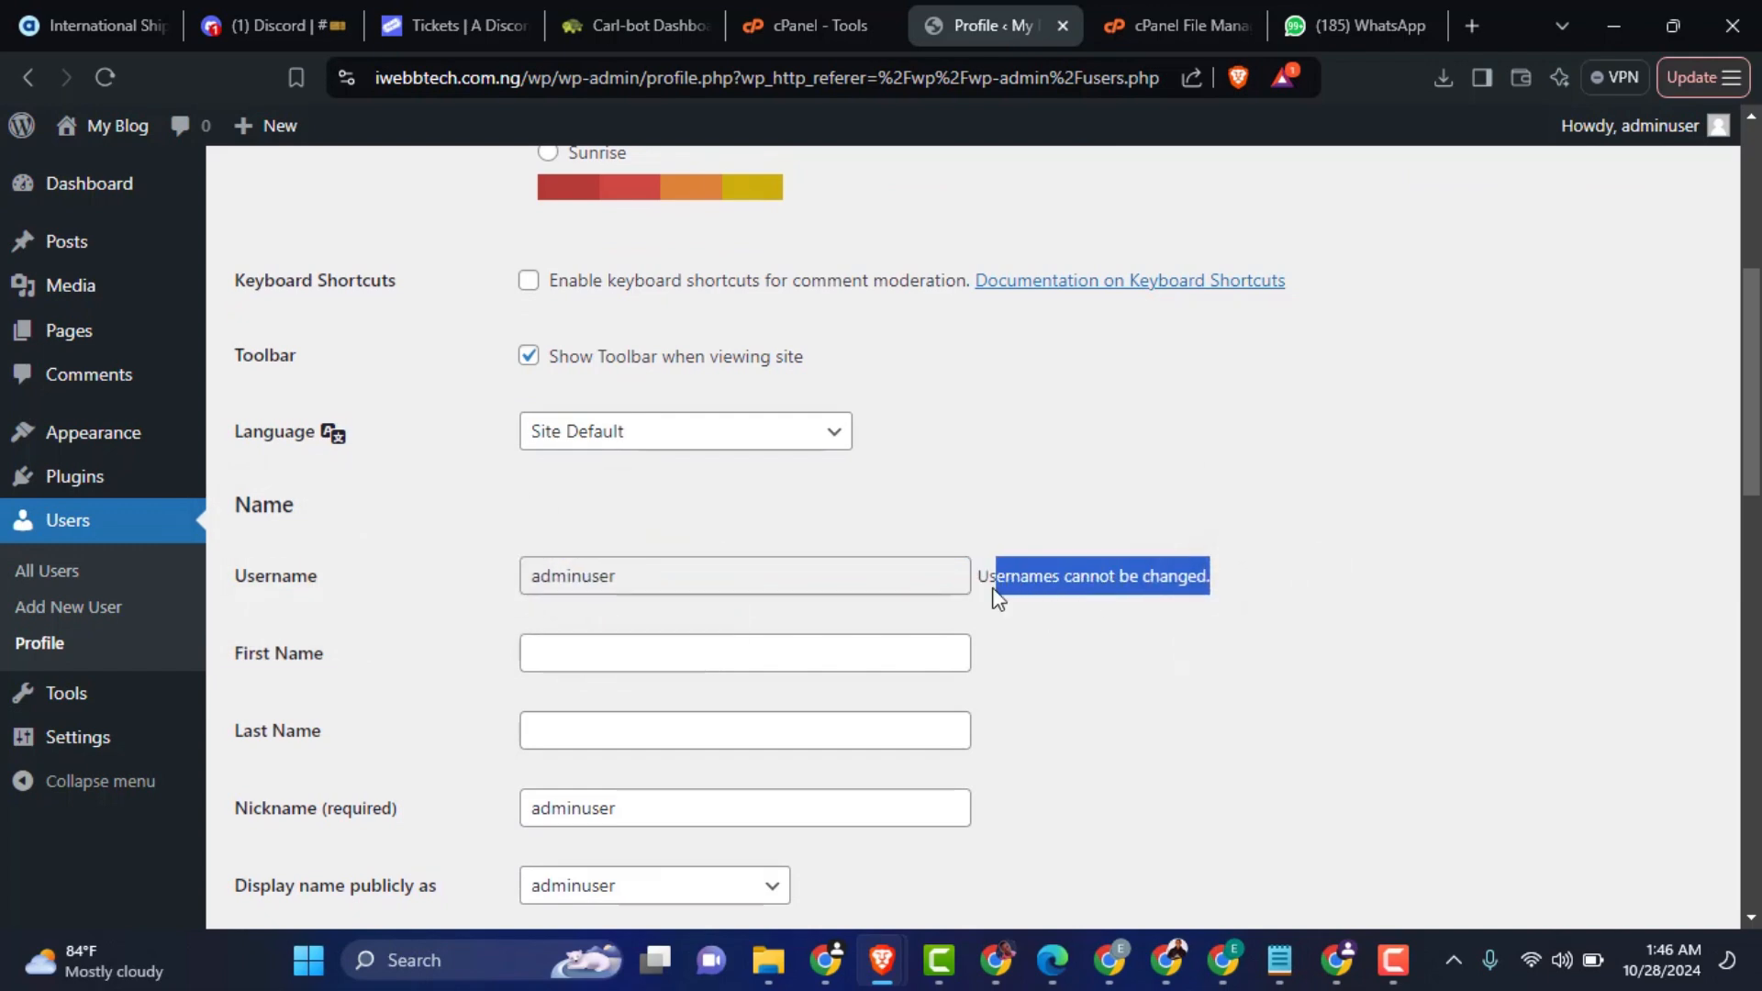
left_click(1058, 666)
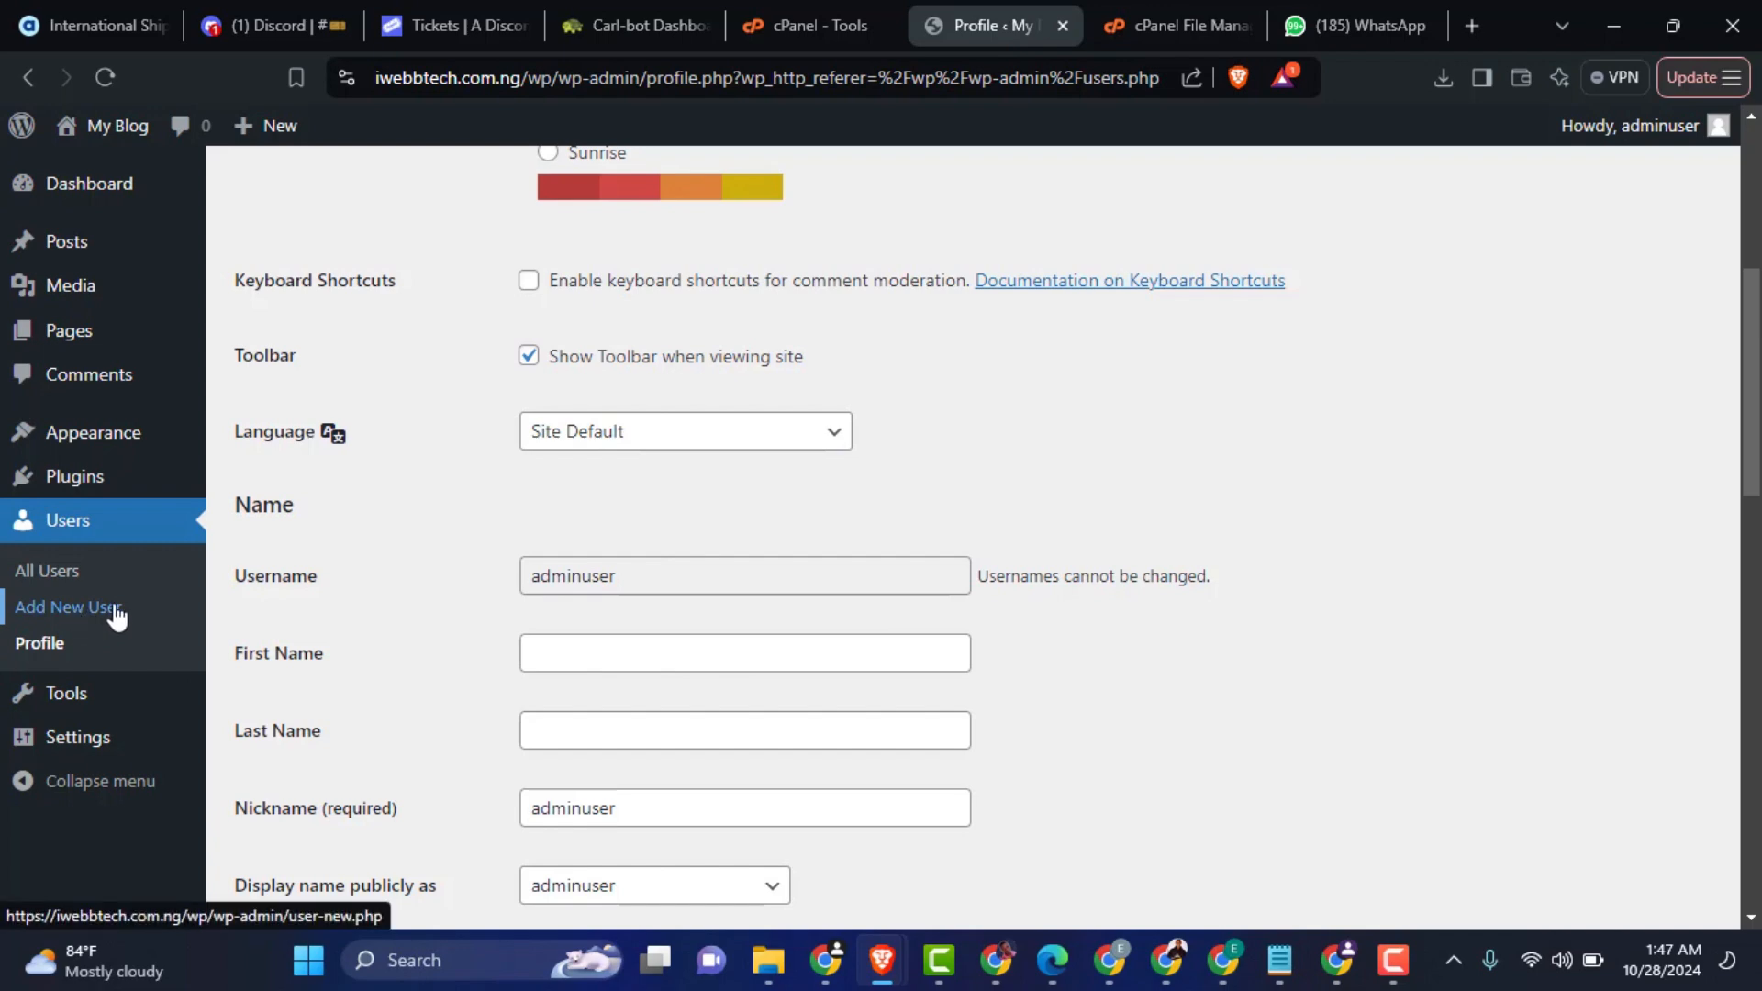
Step: Start a new user account with the username newuser and fill in the contact's e-mail address
left_click(64, 608)
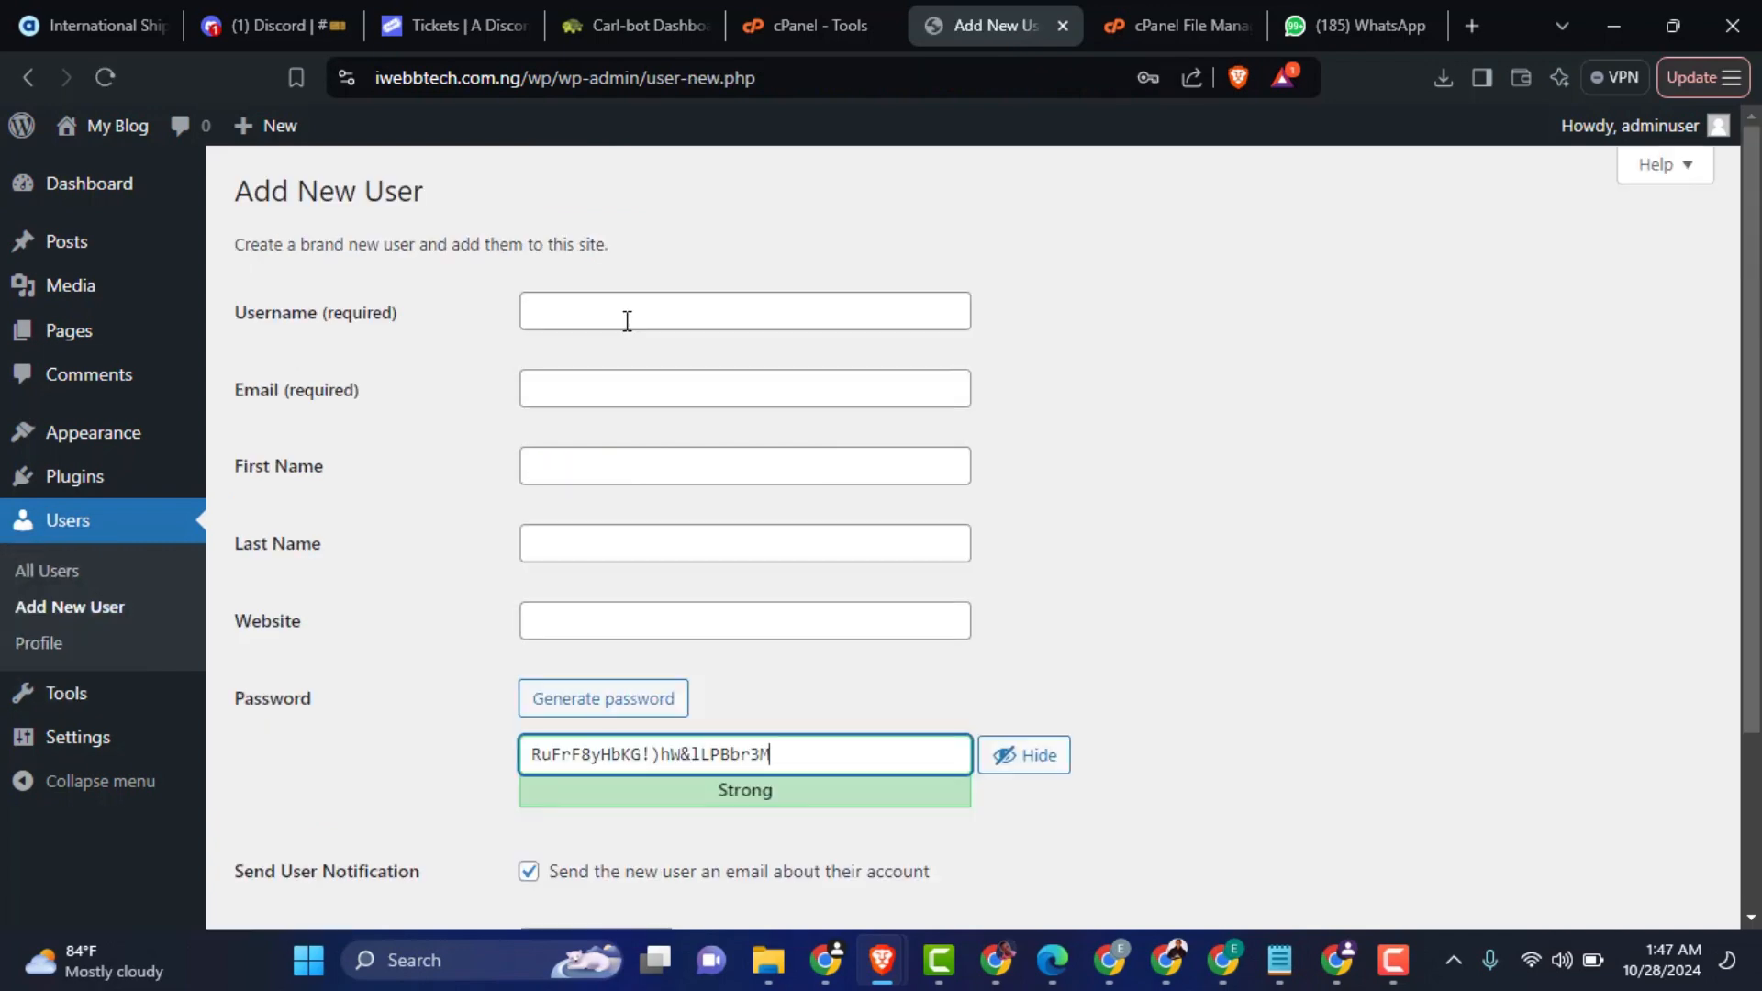
left_click(623, 317)
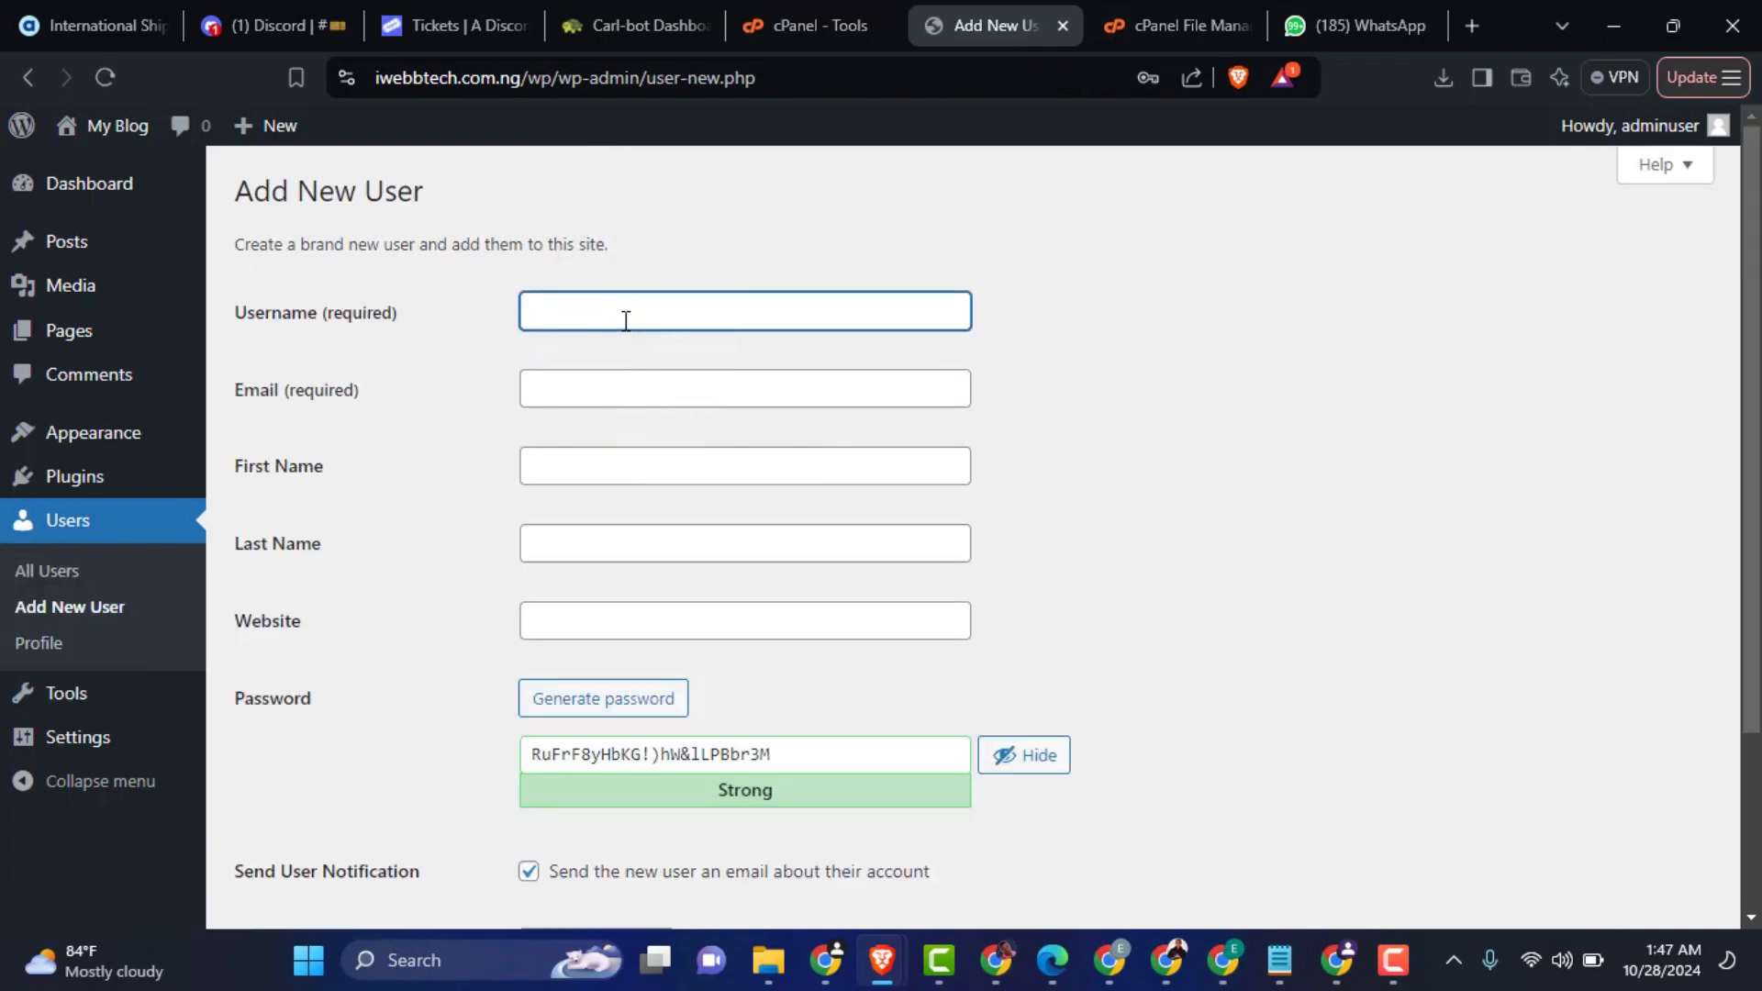
type("newuser")
left_click(938, 246)
left_click(771, 393)
left_click(747, 524)
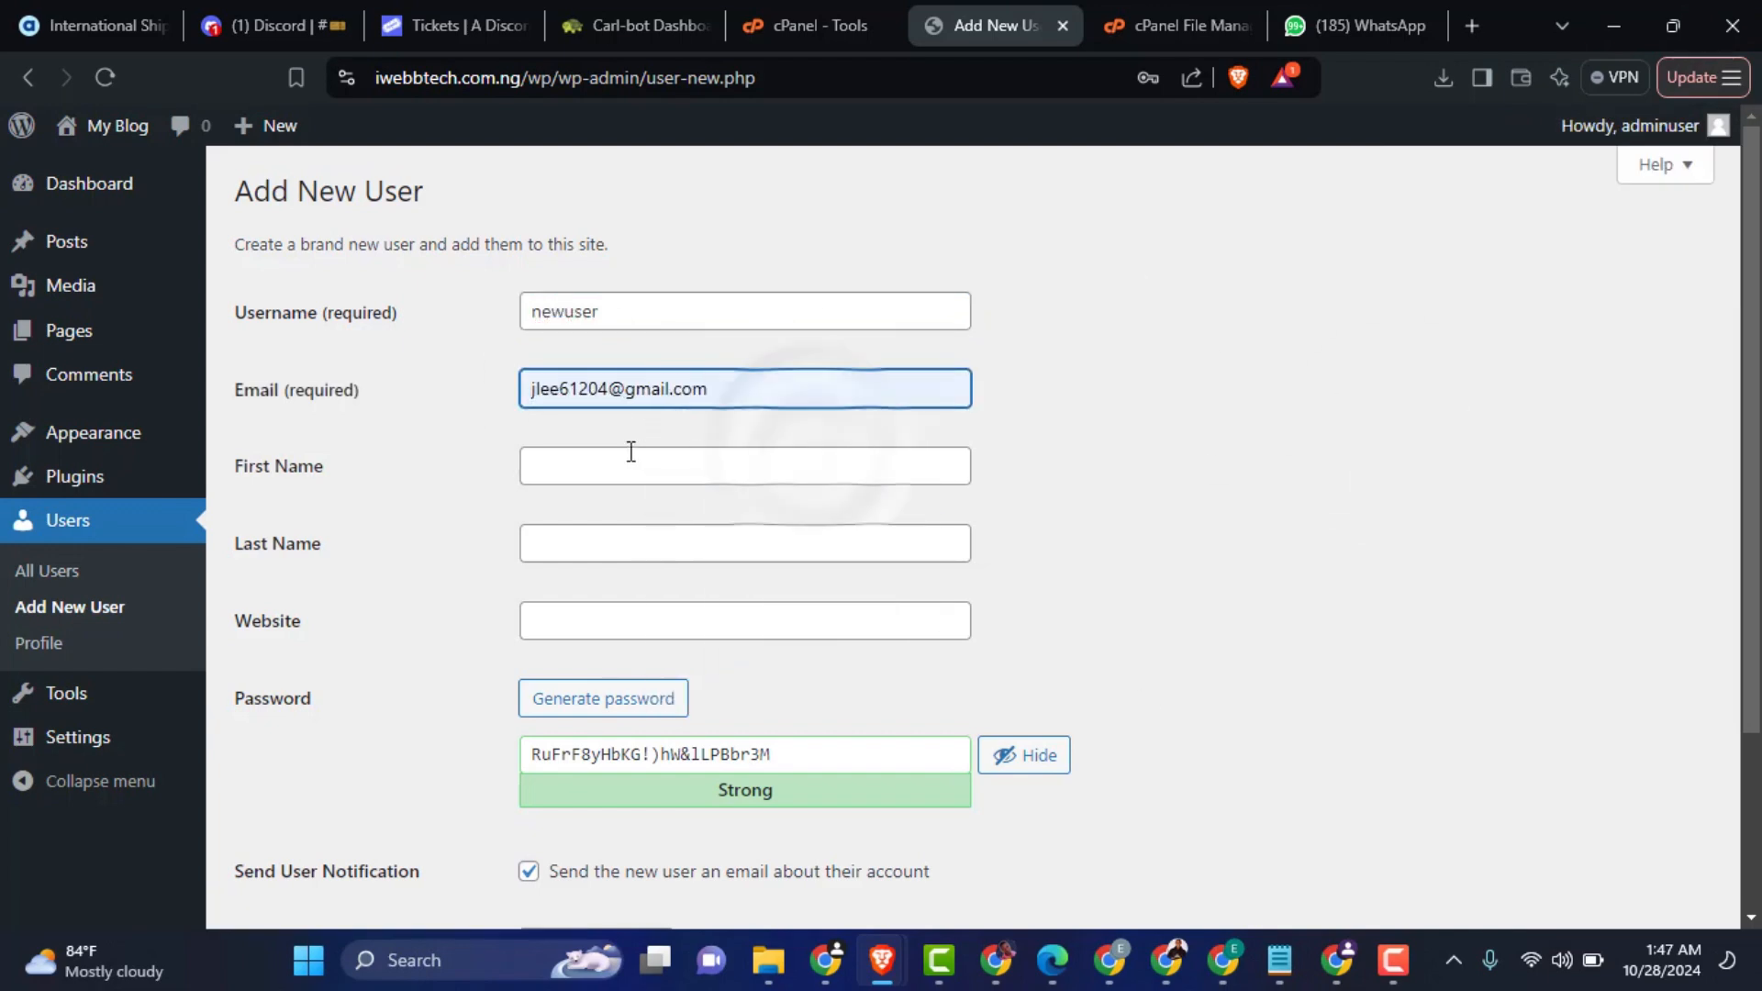
Step: Enter the new user's first and last name and set the website to iwebbtech.com.ng
left_click(629, 455)
left_click(634, 528)
left_click(649, 619)
type("iwebbtech.com")
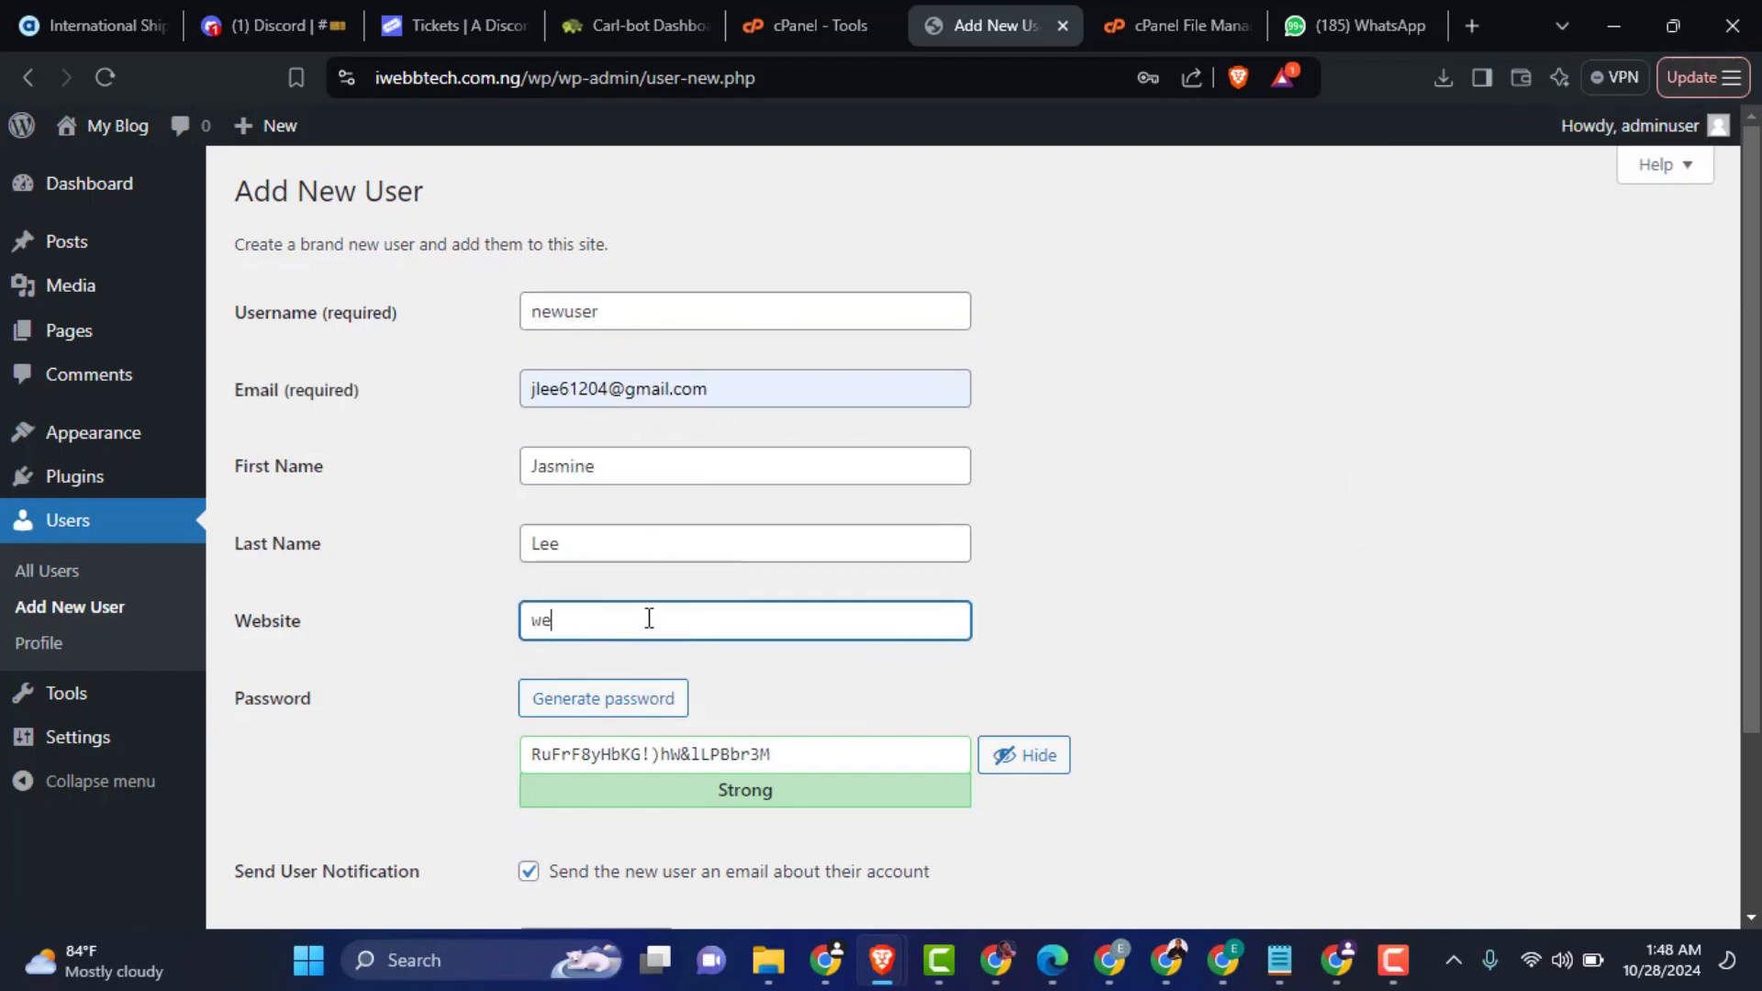
type(".ng")
Step: Hide the new user's password and replace the generated one with a custom account password
scroll(1019, 602, "down", 3)
left_click(1020, 602)
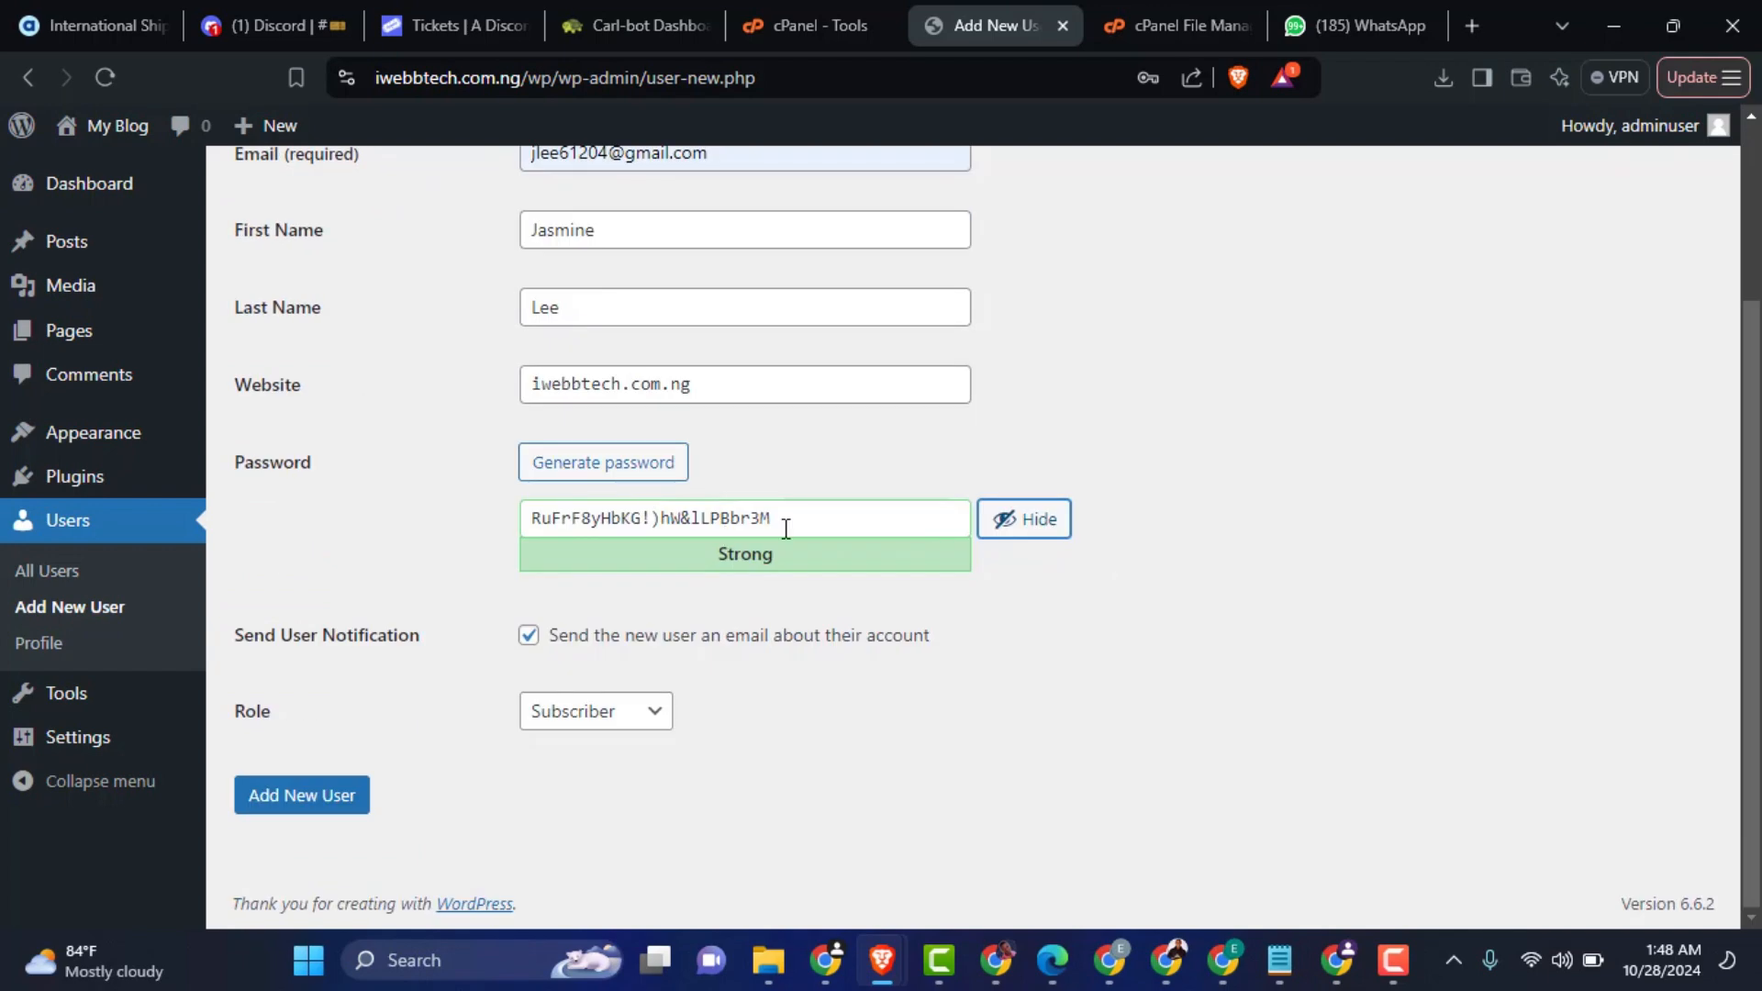
left_click(1029, 522)
double_click(782, 527)
type("•••••••••••")
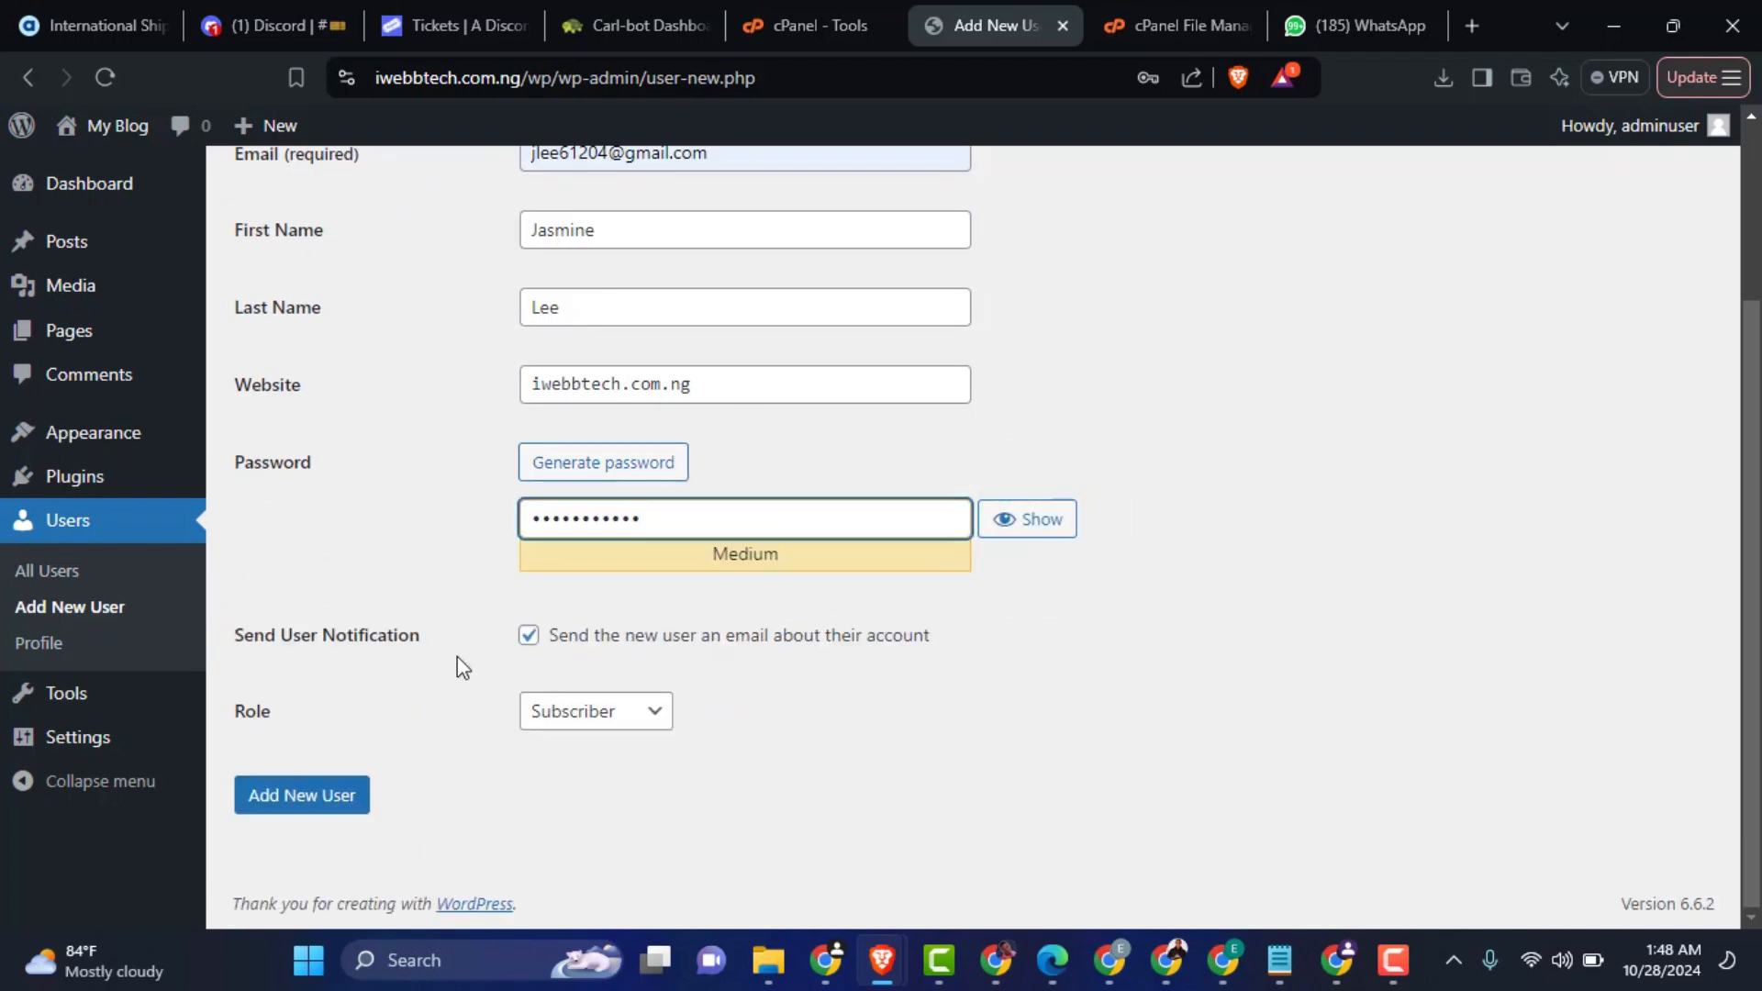
Step: Assign the Administrator role, turn off the account notification e-mail, and create the new user
left_click(580, 730)
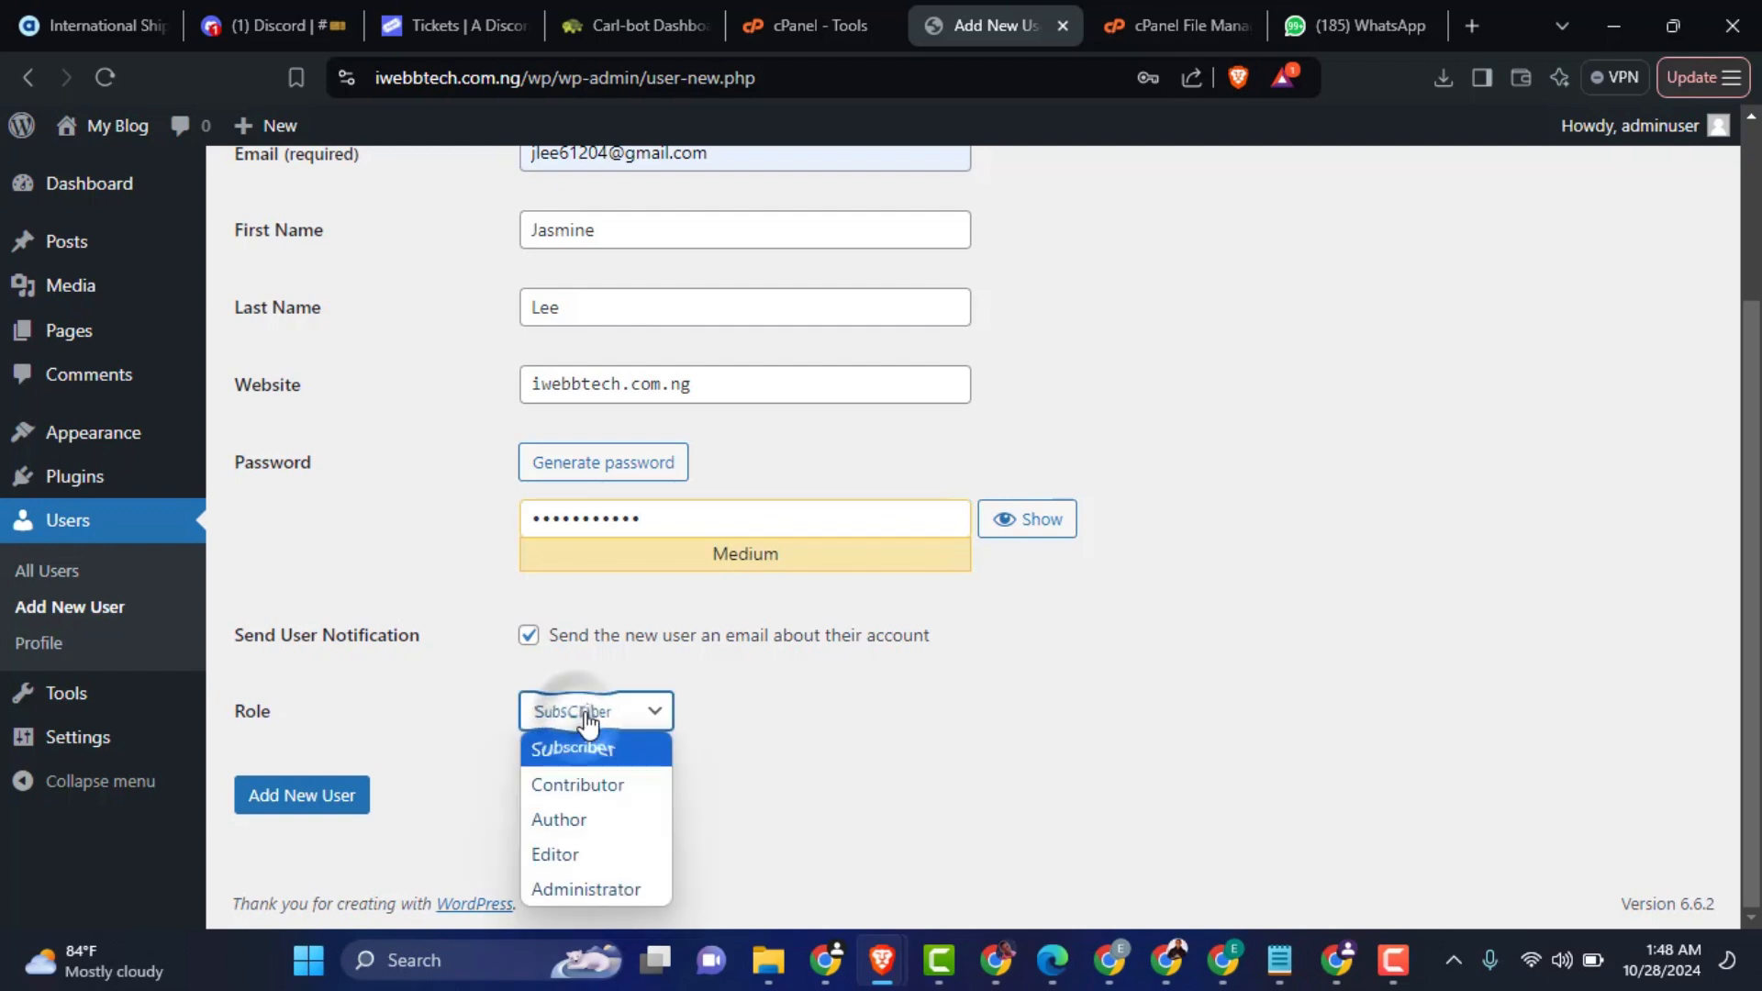
left_click(582, 719)
left_click(590, 725)
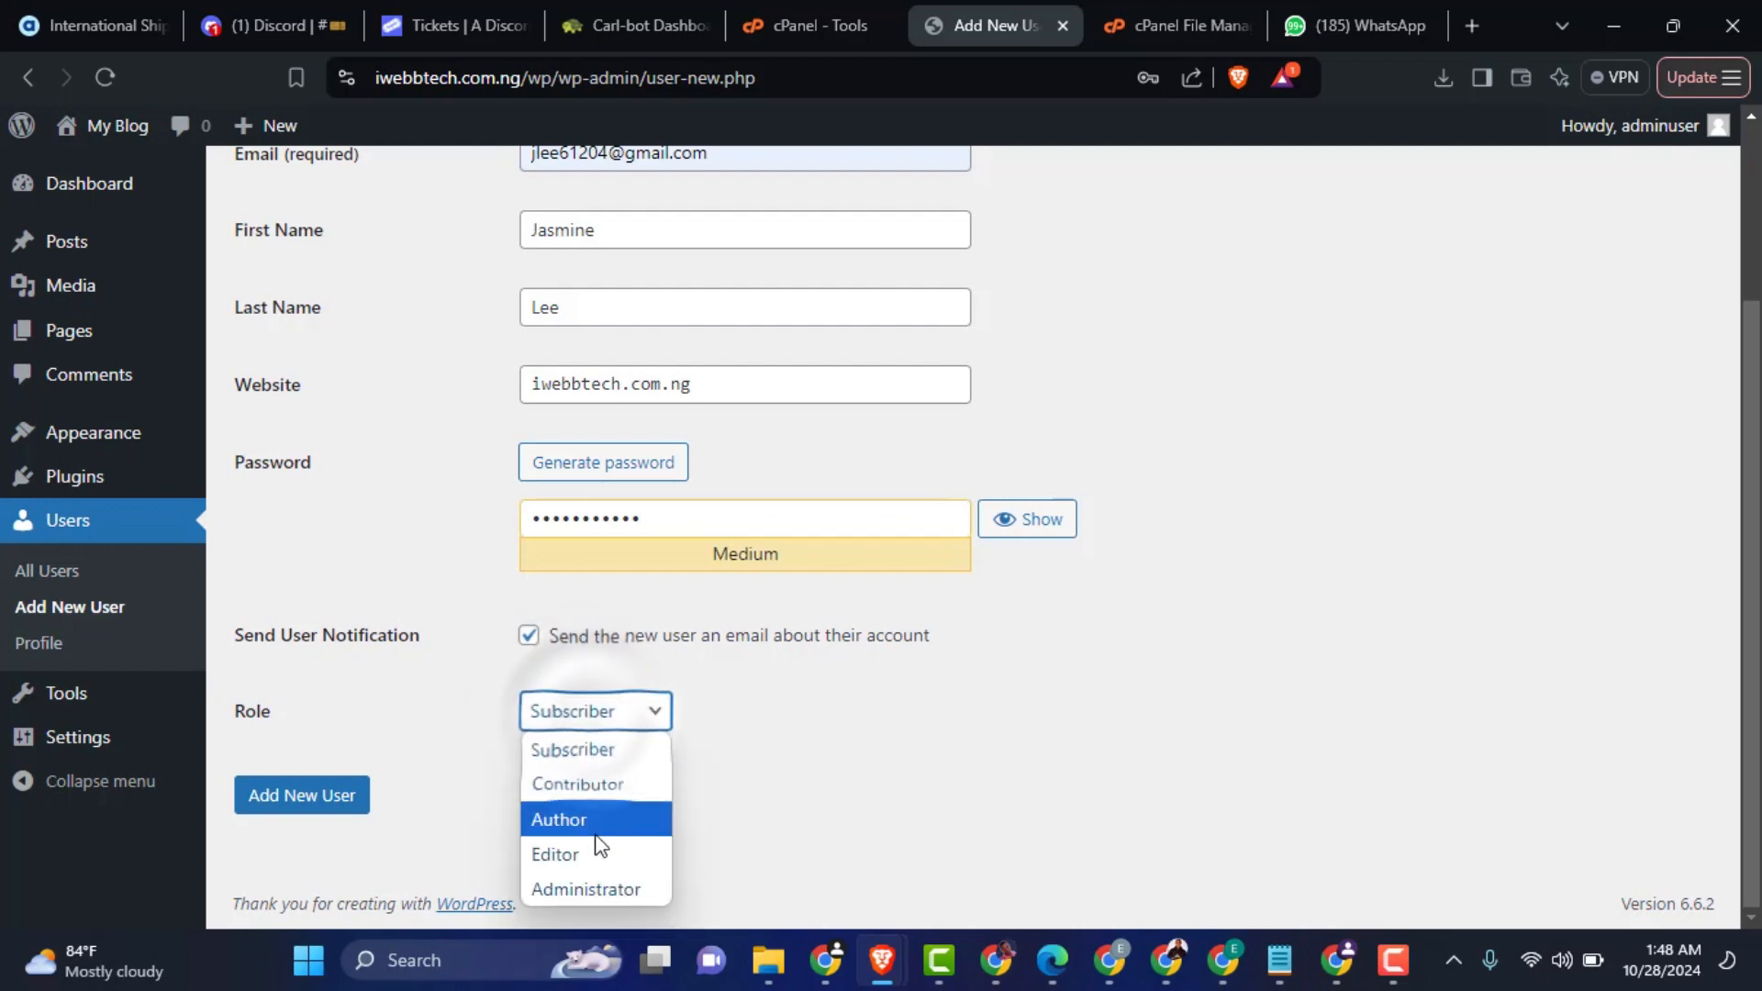
left_click(589, 887)
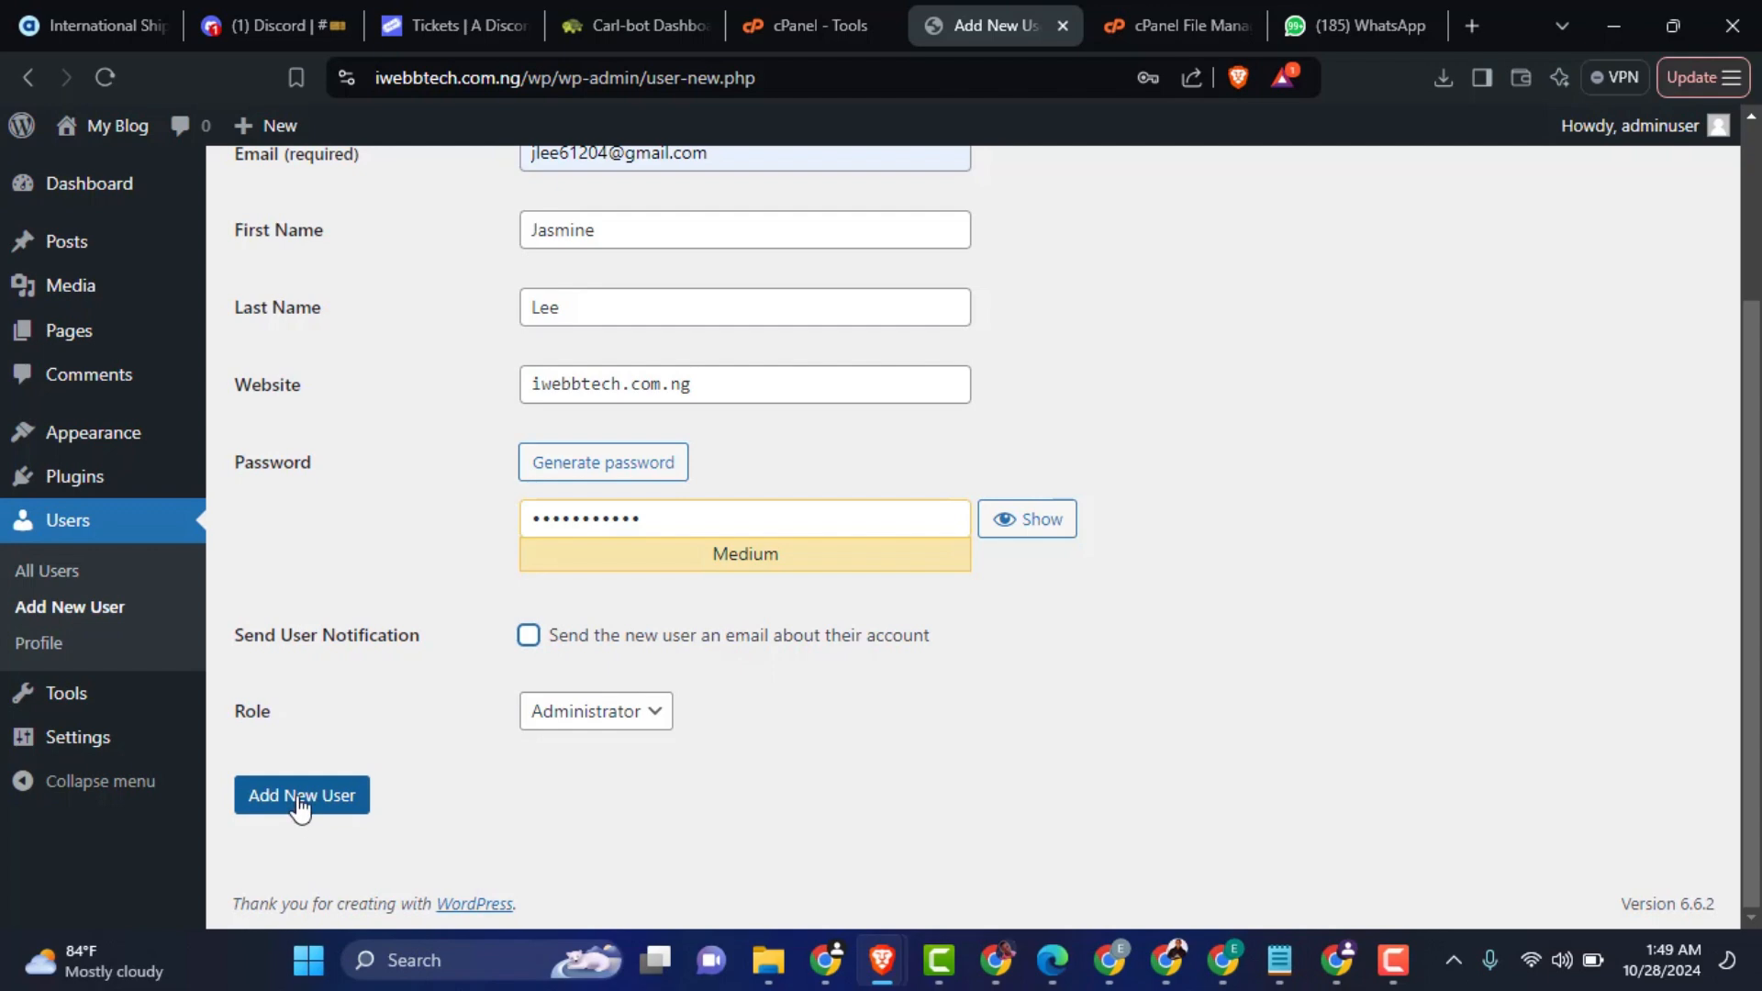
left_click(300, 804)
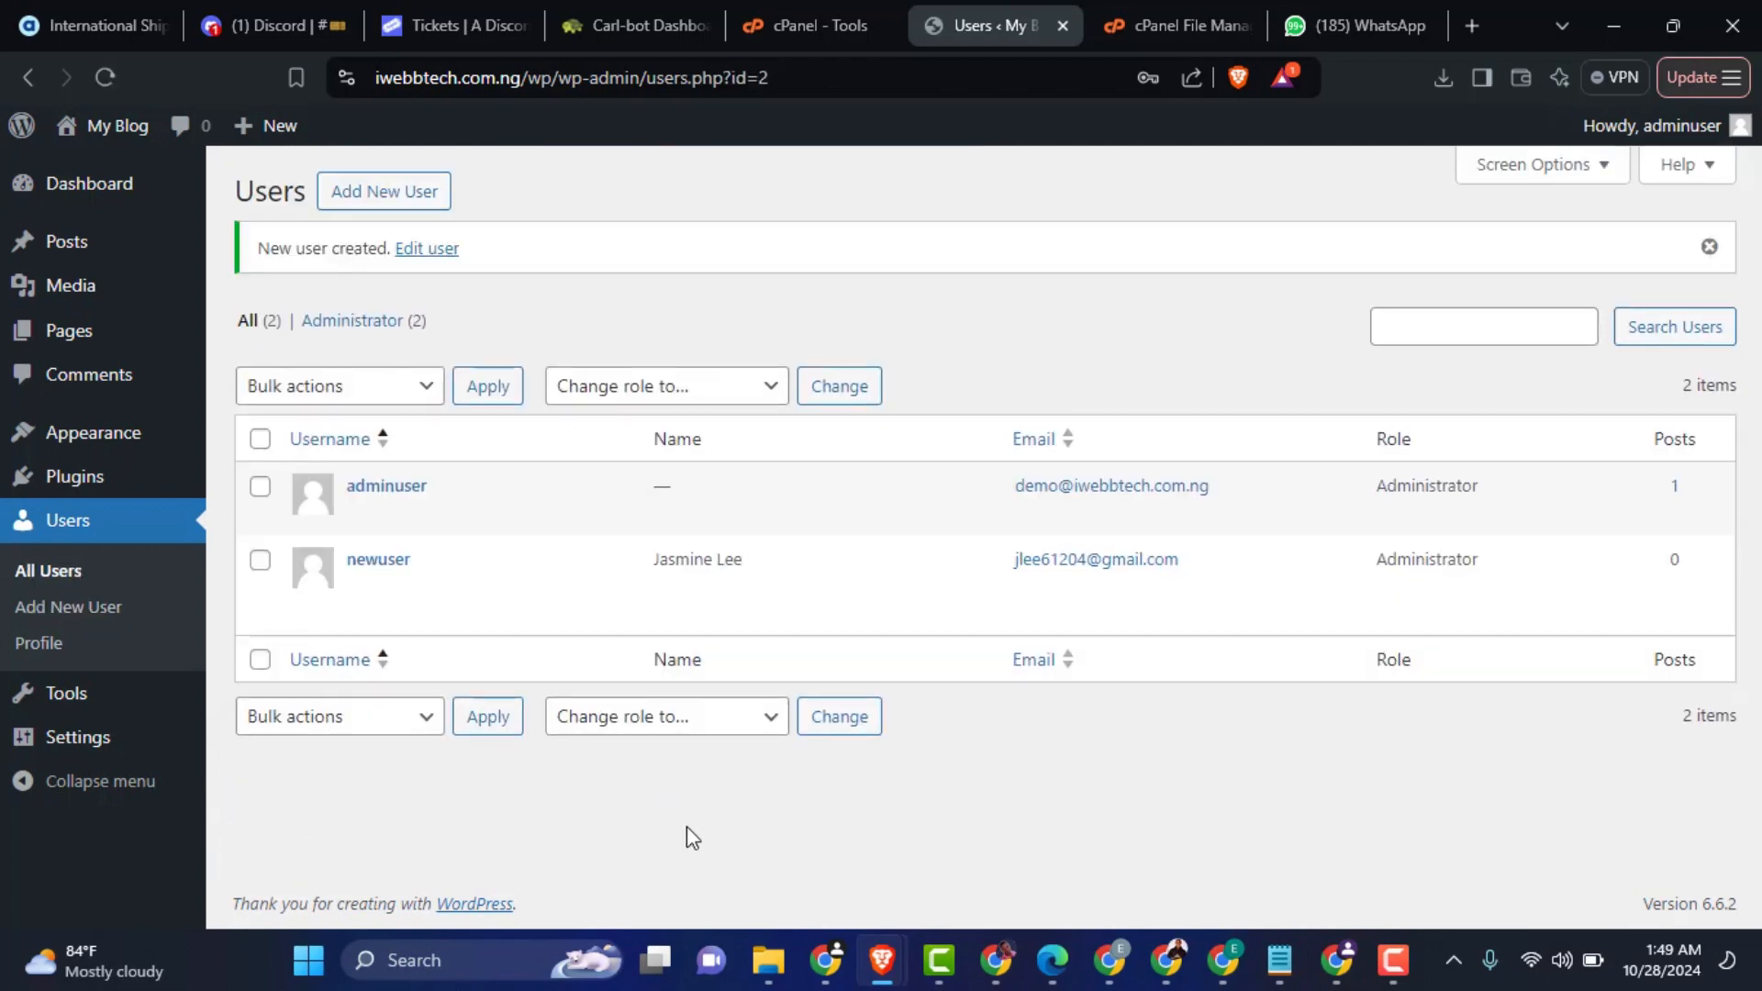
Step: Log out of the adminuser account
mouse_move(466, 610)
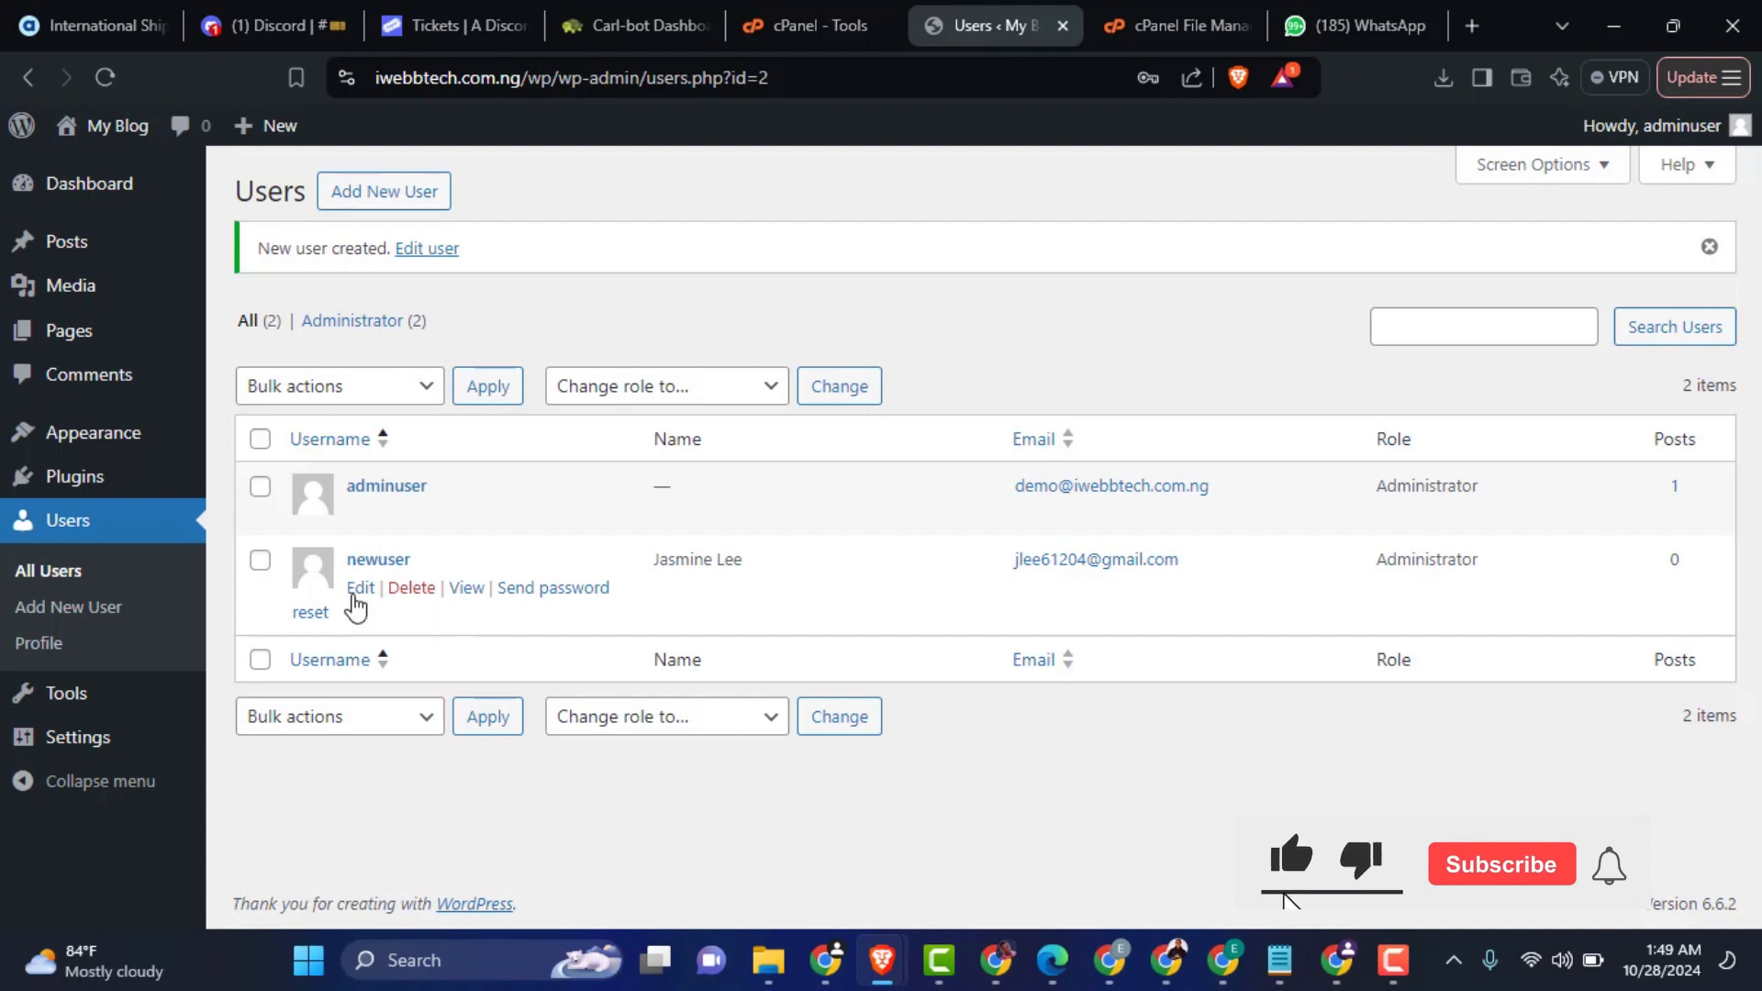
mouse_move(417, 494)
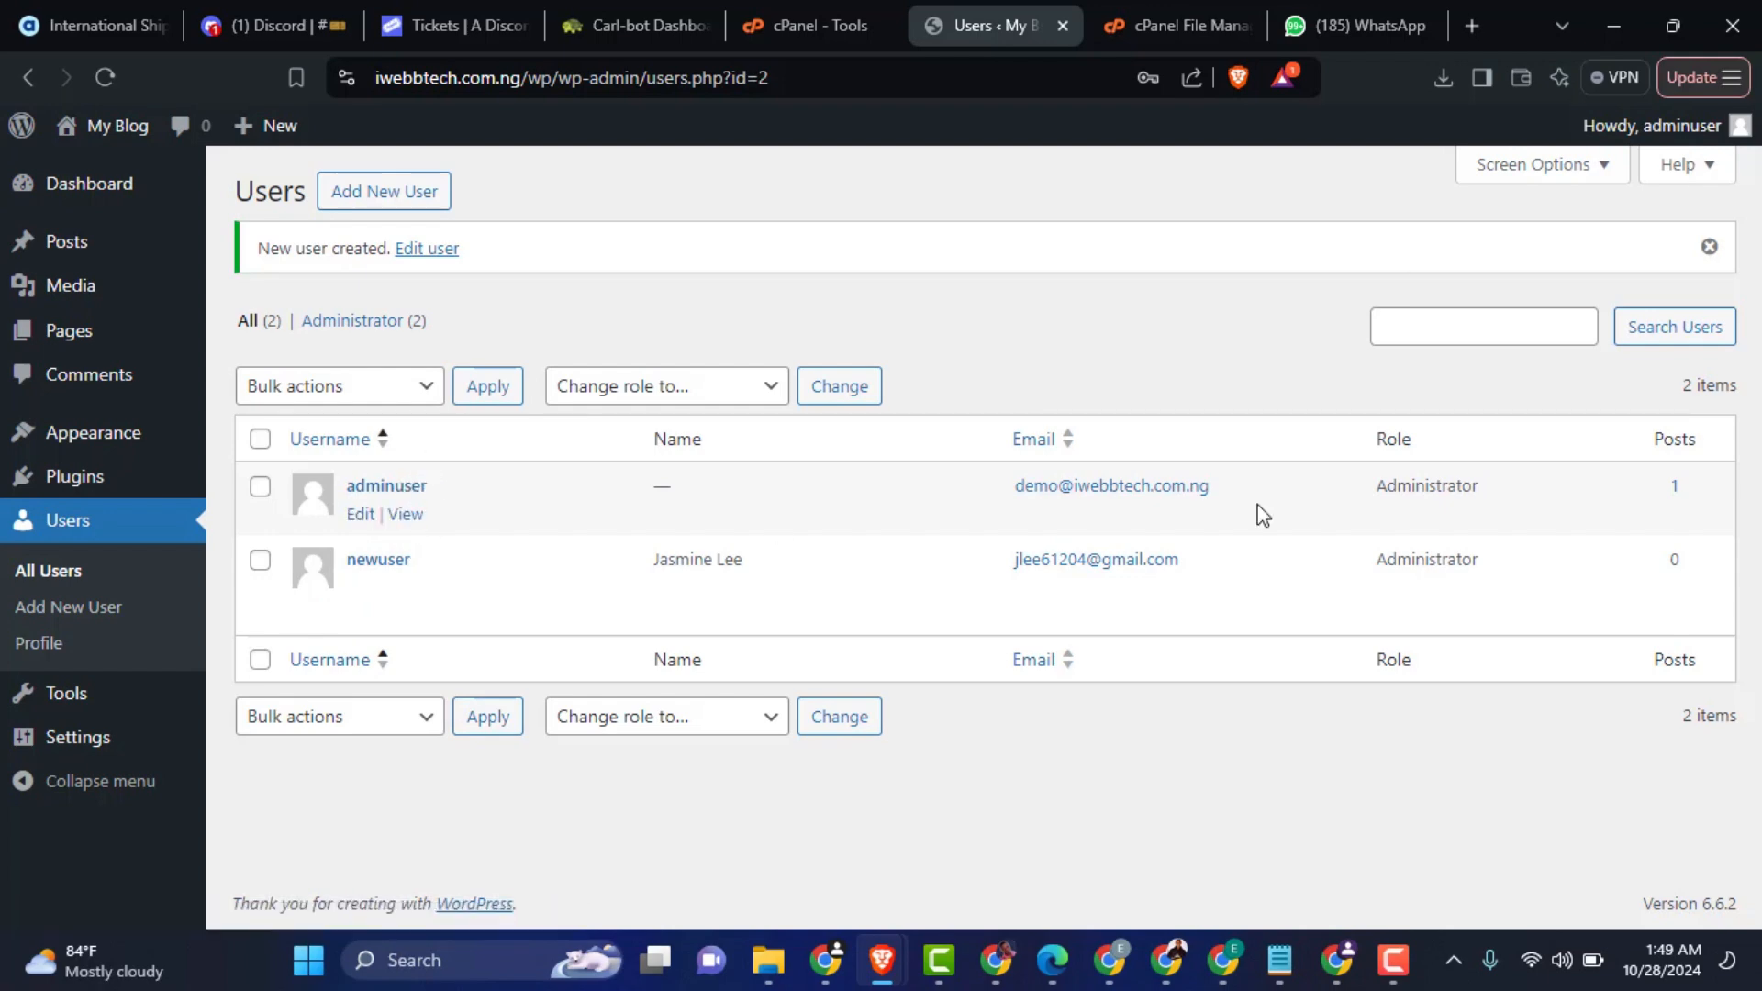
mouse_move(1697, 136)
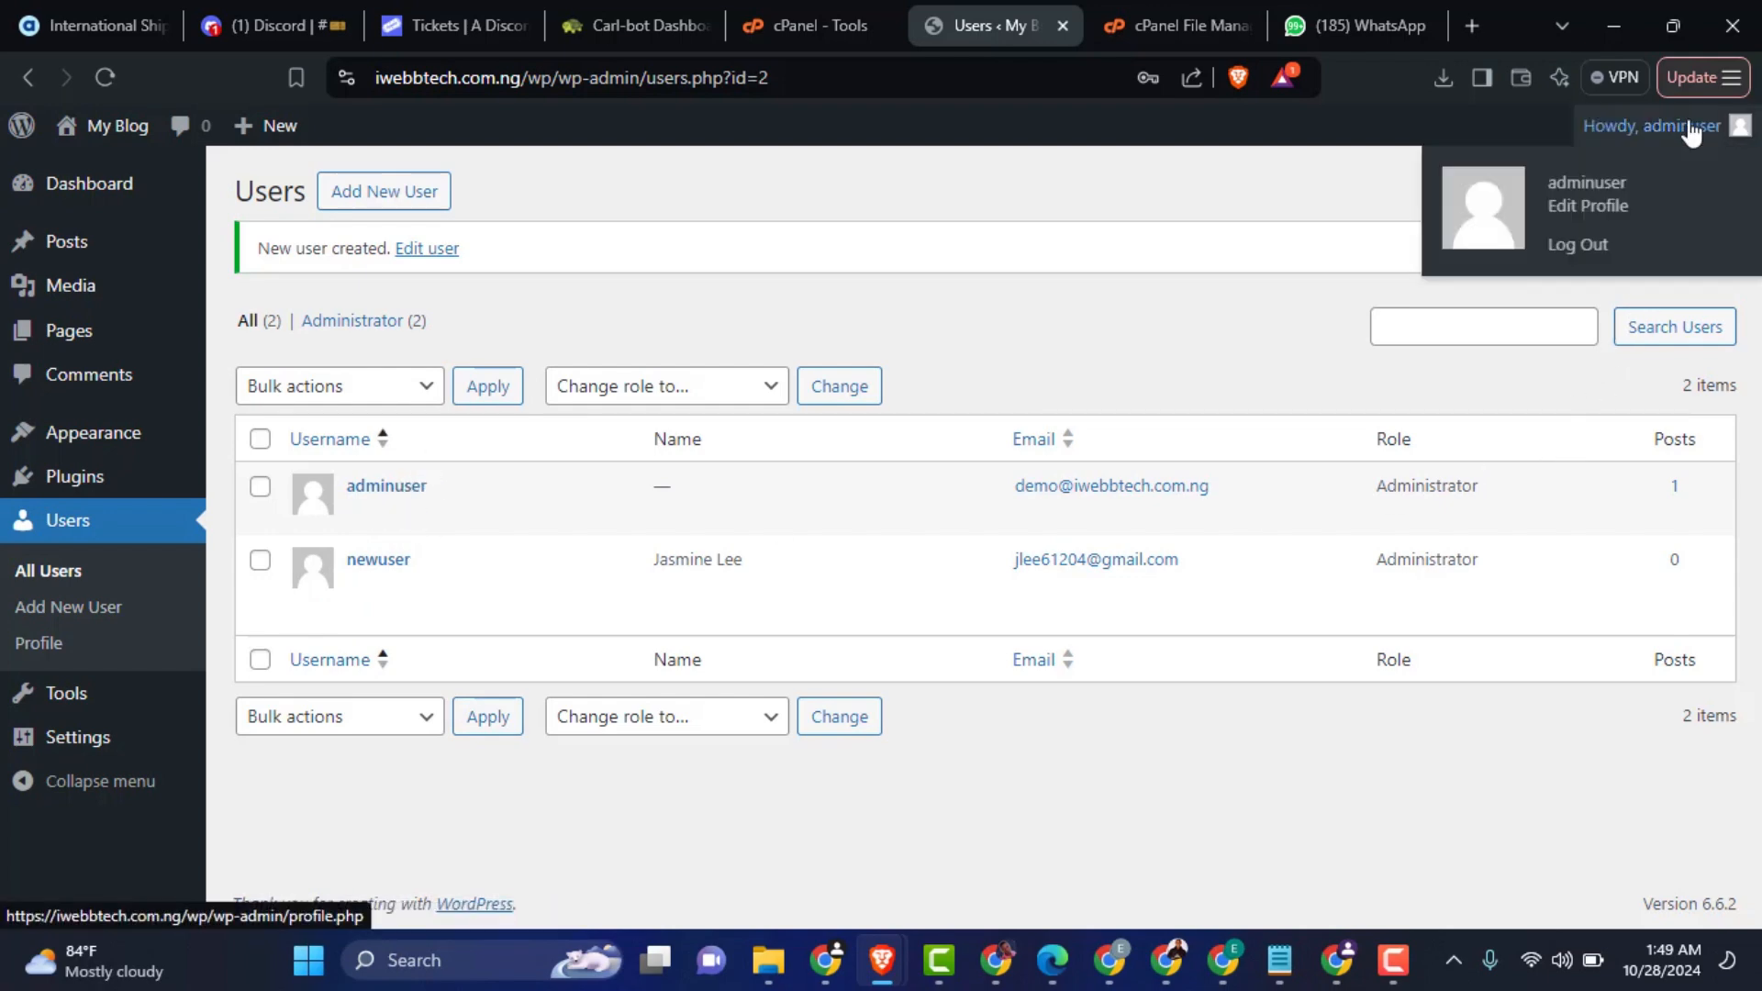
left_click(1578, 260)
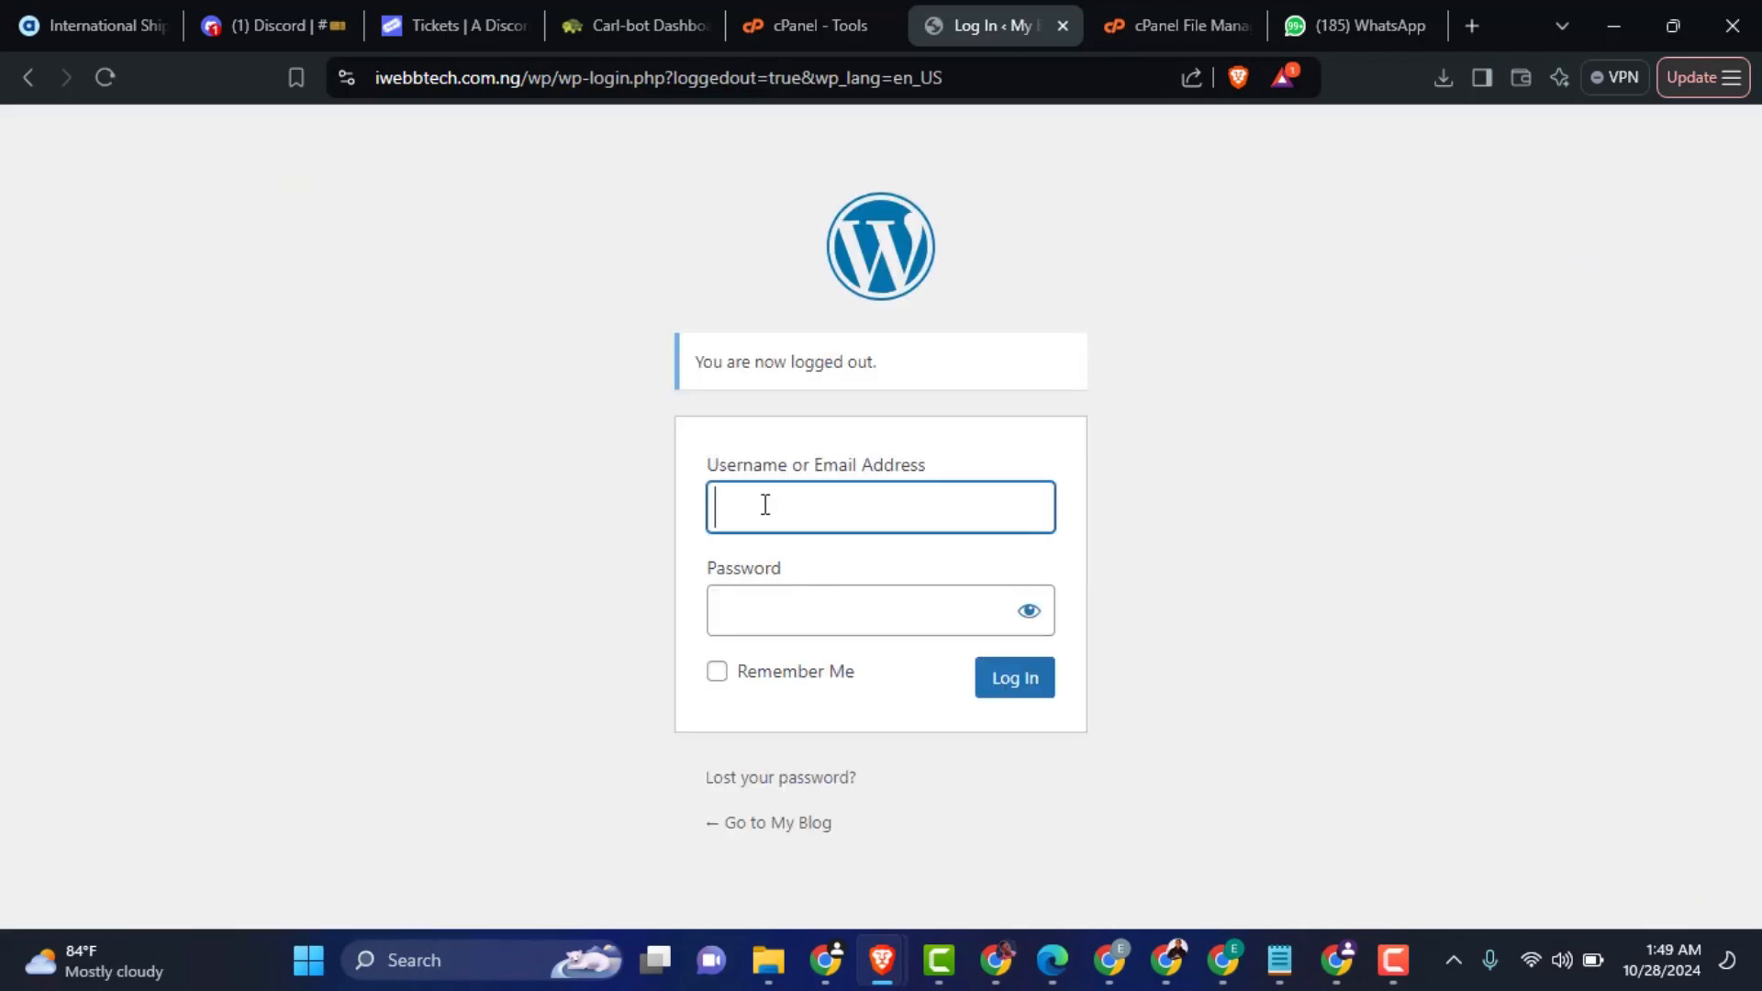
Step: Log in as newuser with the account password
left_click(765, 505)
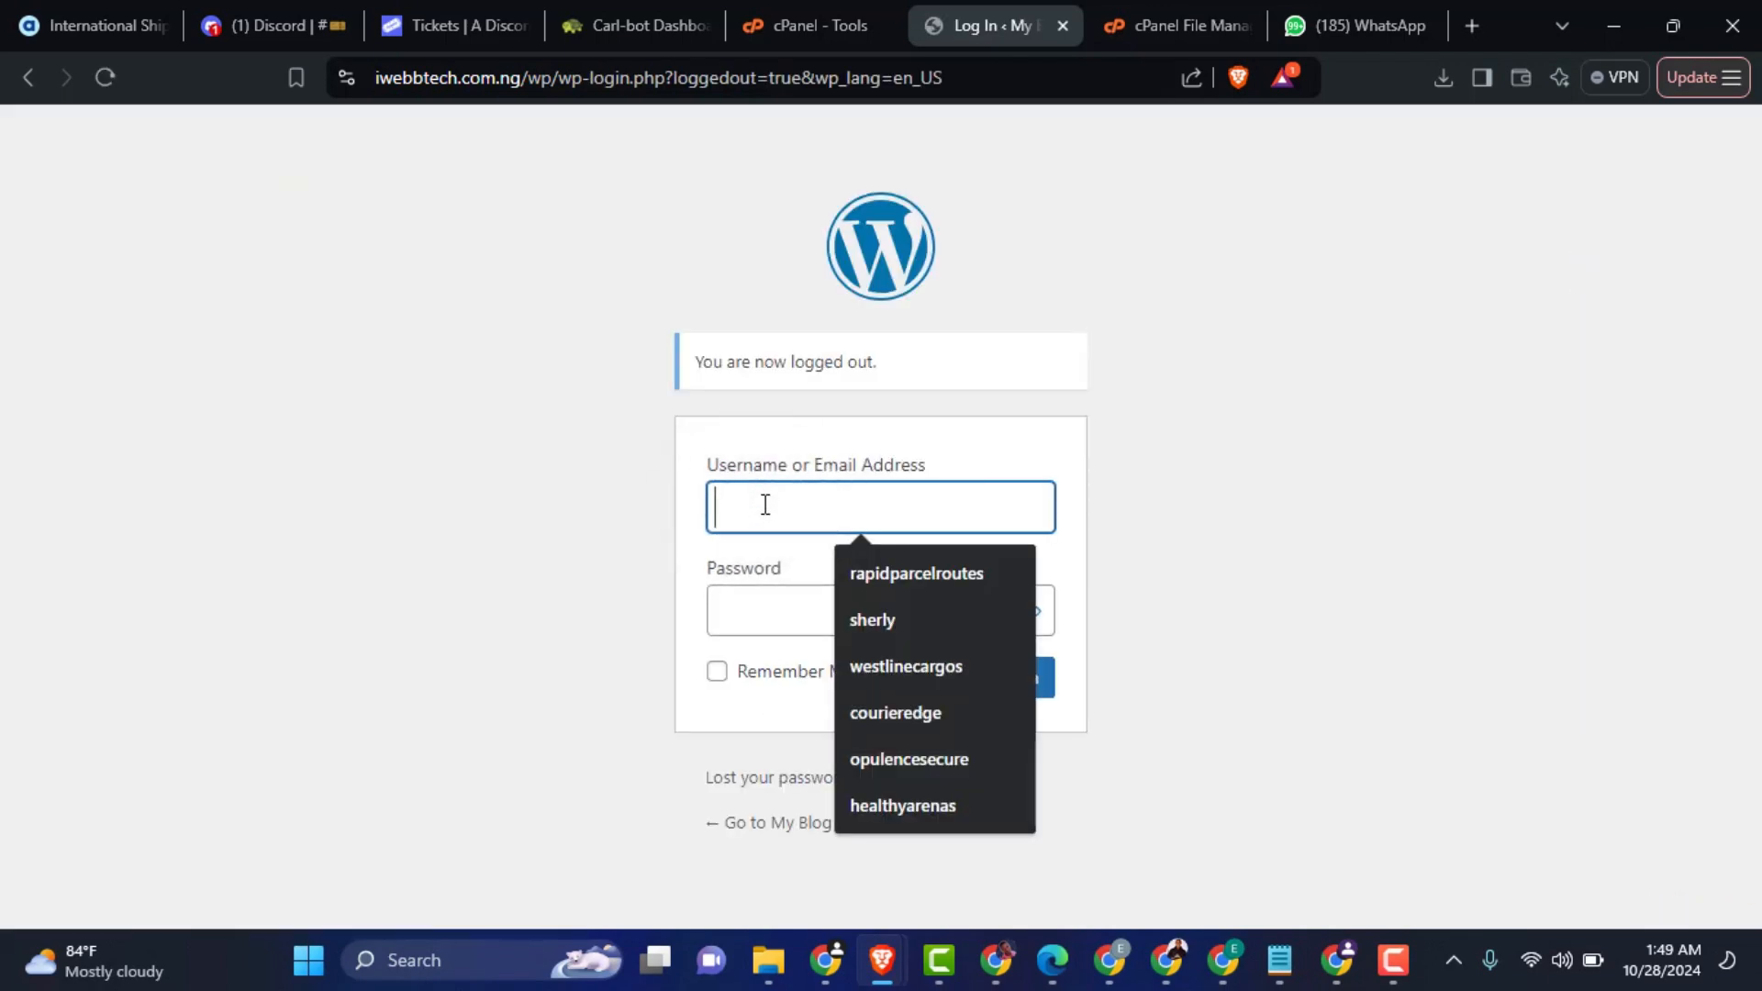
type("newuser")
left_click(835, 613)
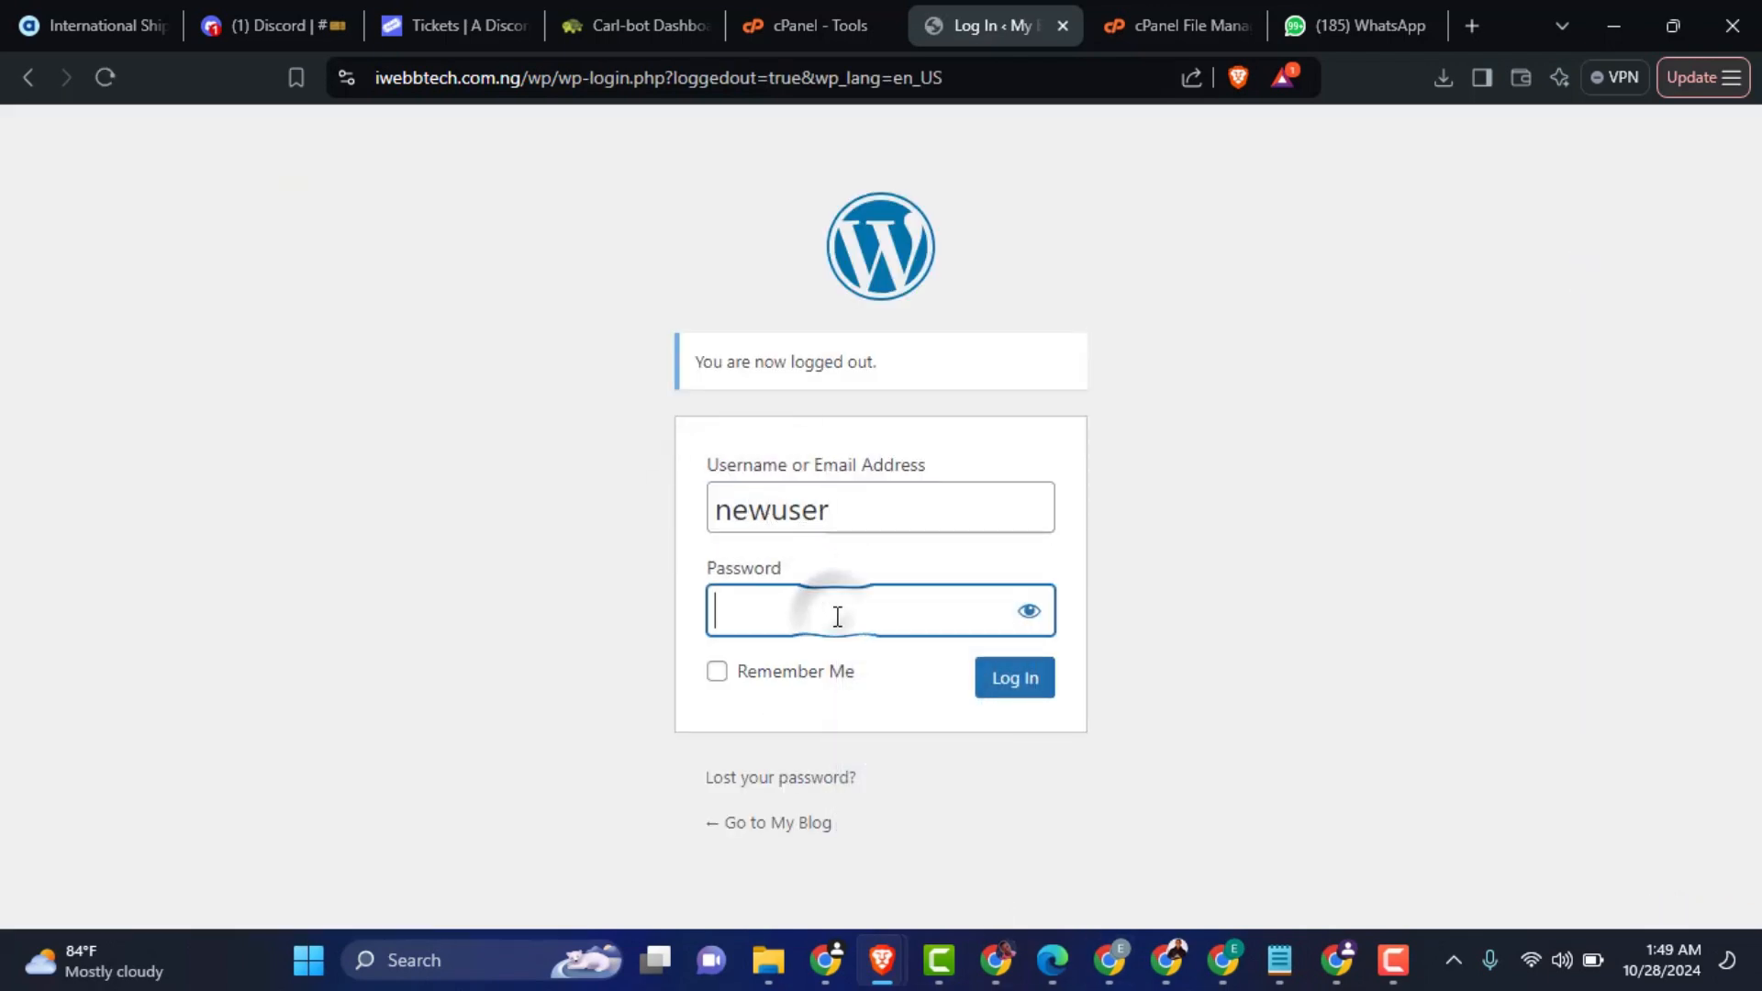
type("************")
key("Return")
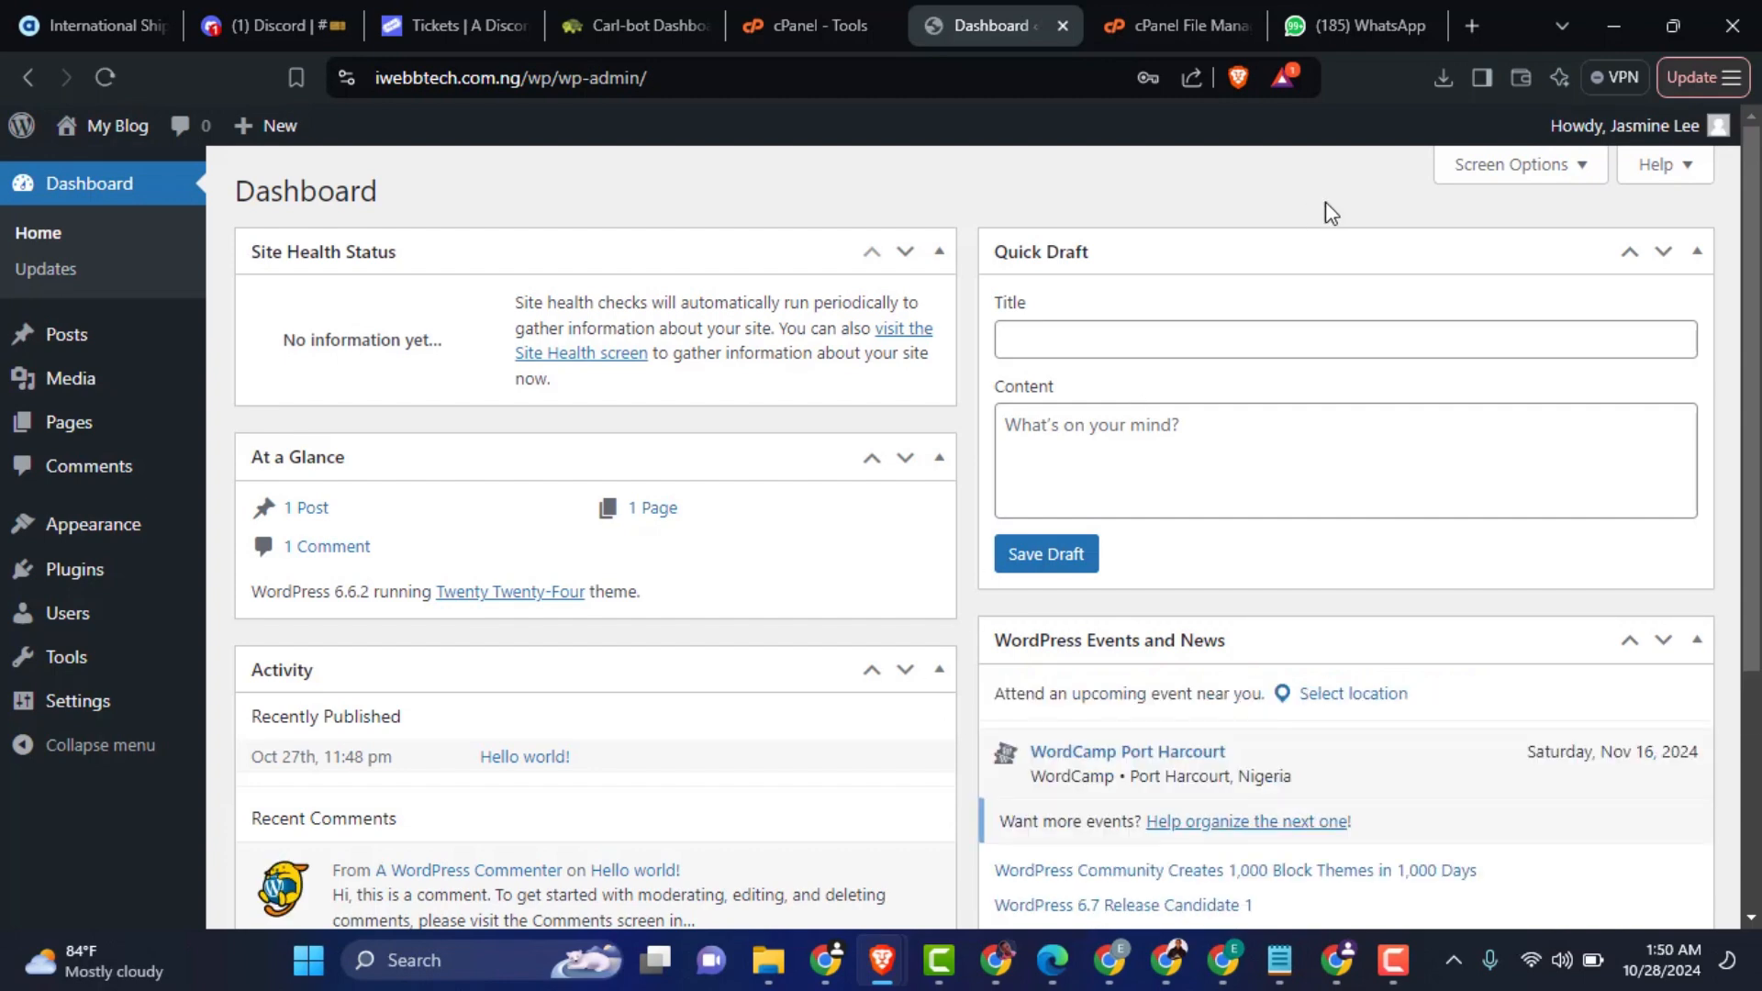
Step: Delete the adminuser account from the users list, attributing all its content to newuser
mouse_move(1643, 125)
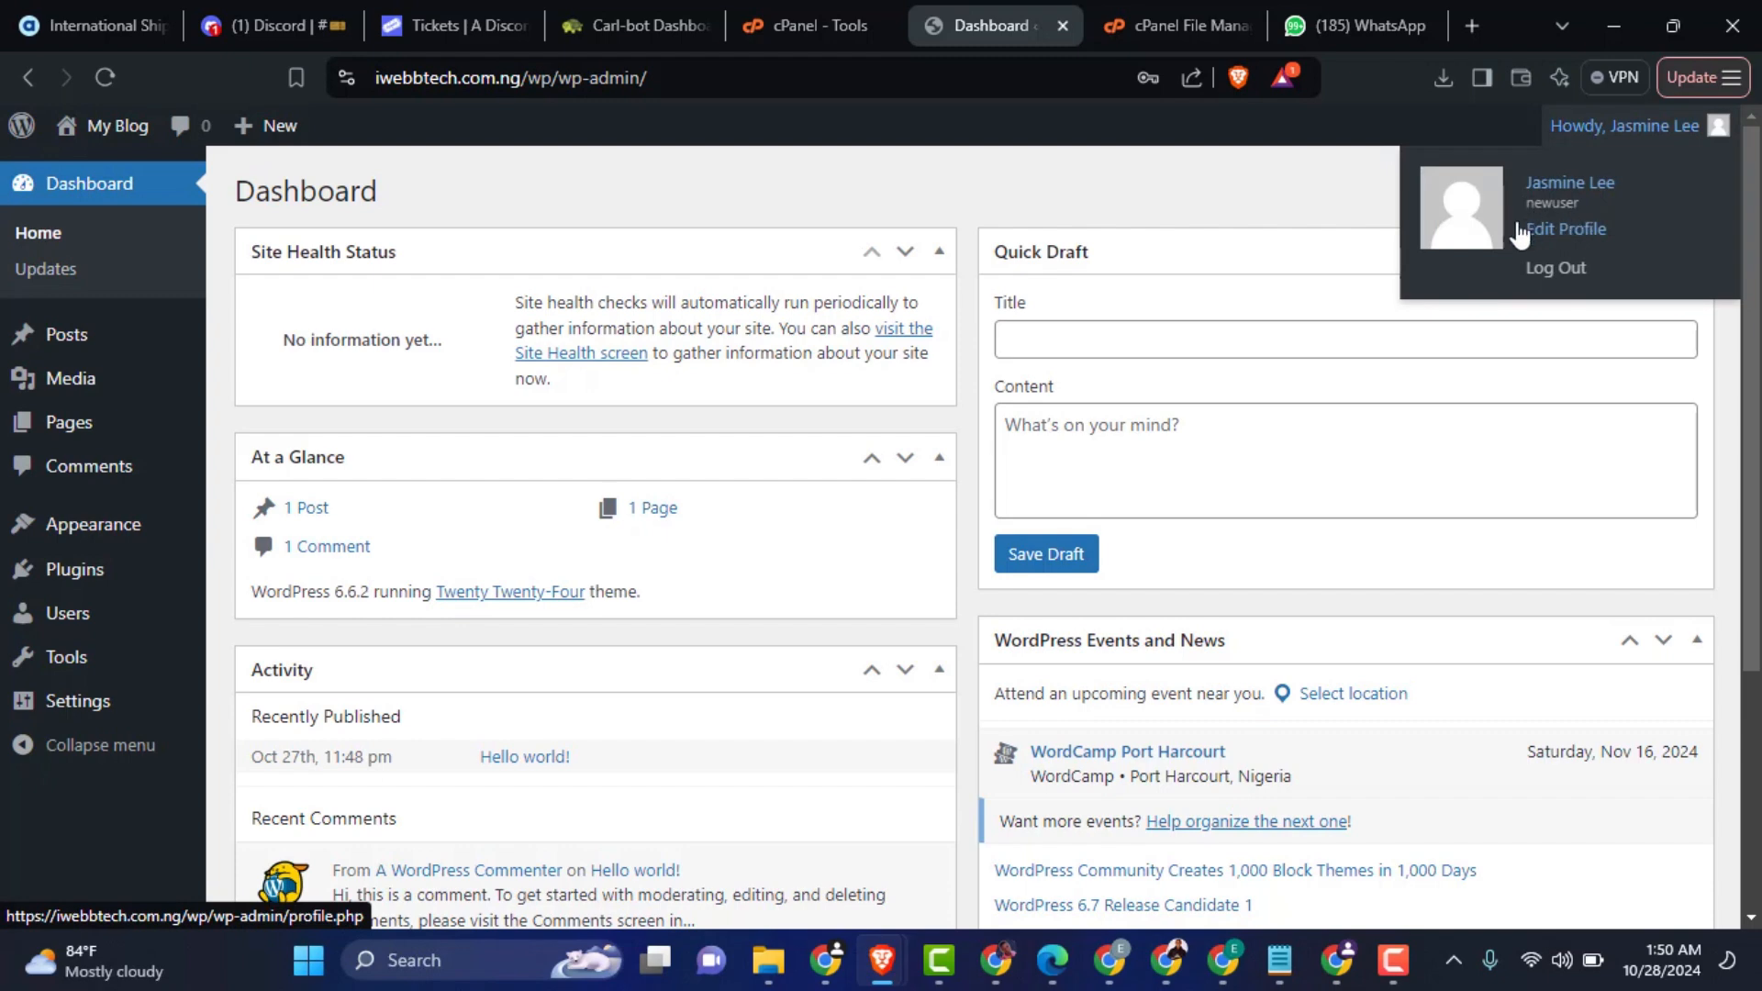
left_click(74, 613)
mouse_move(395, 439)
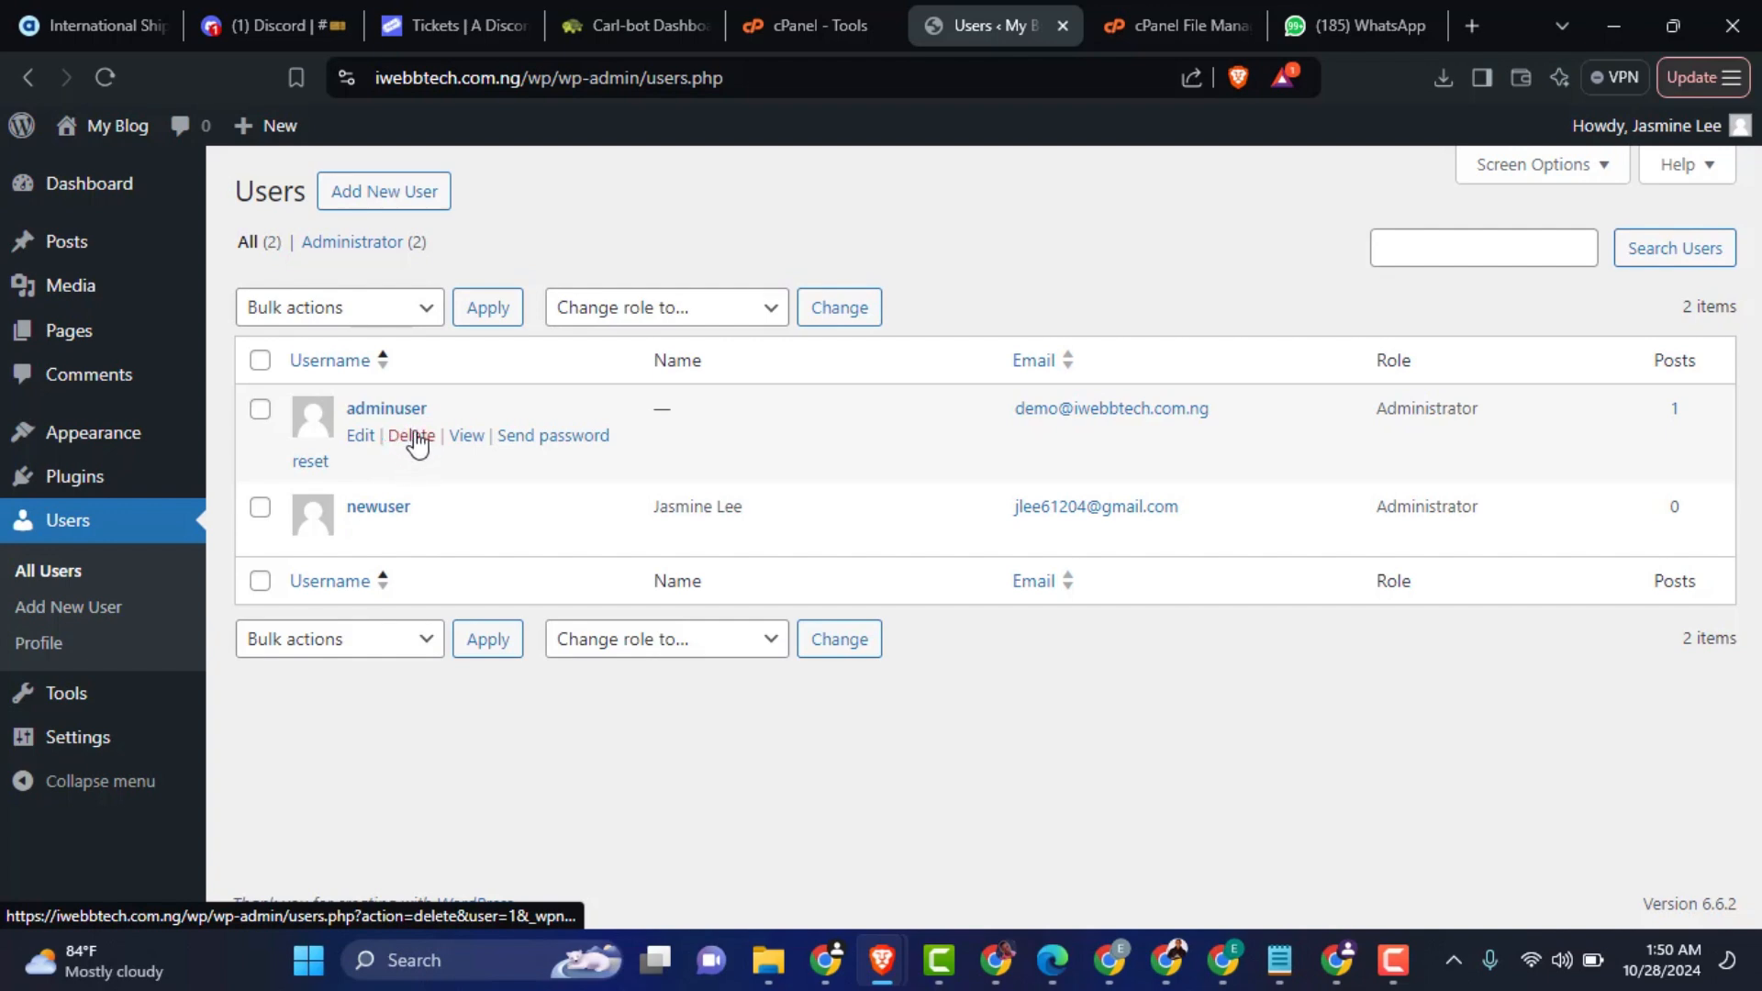
left_click(413, 437)
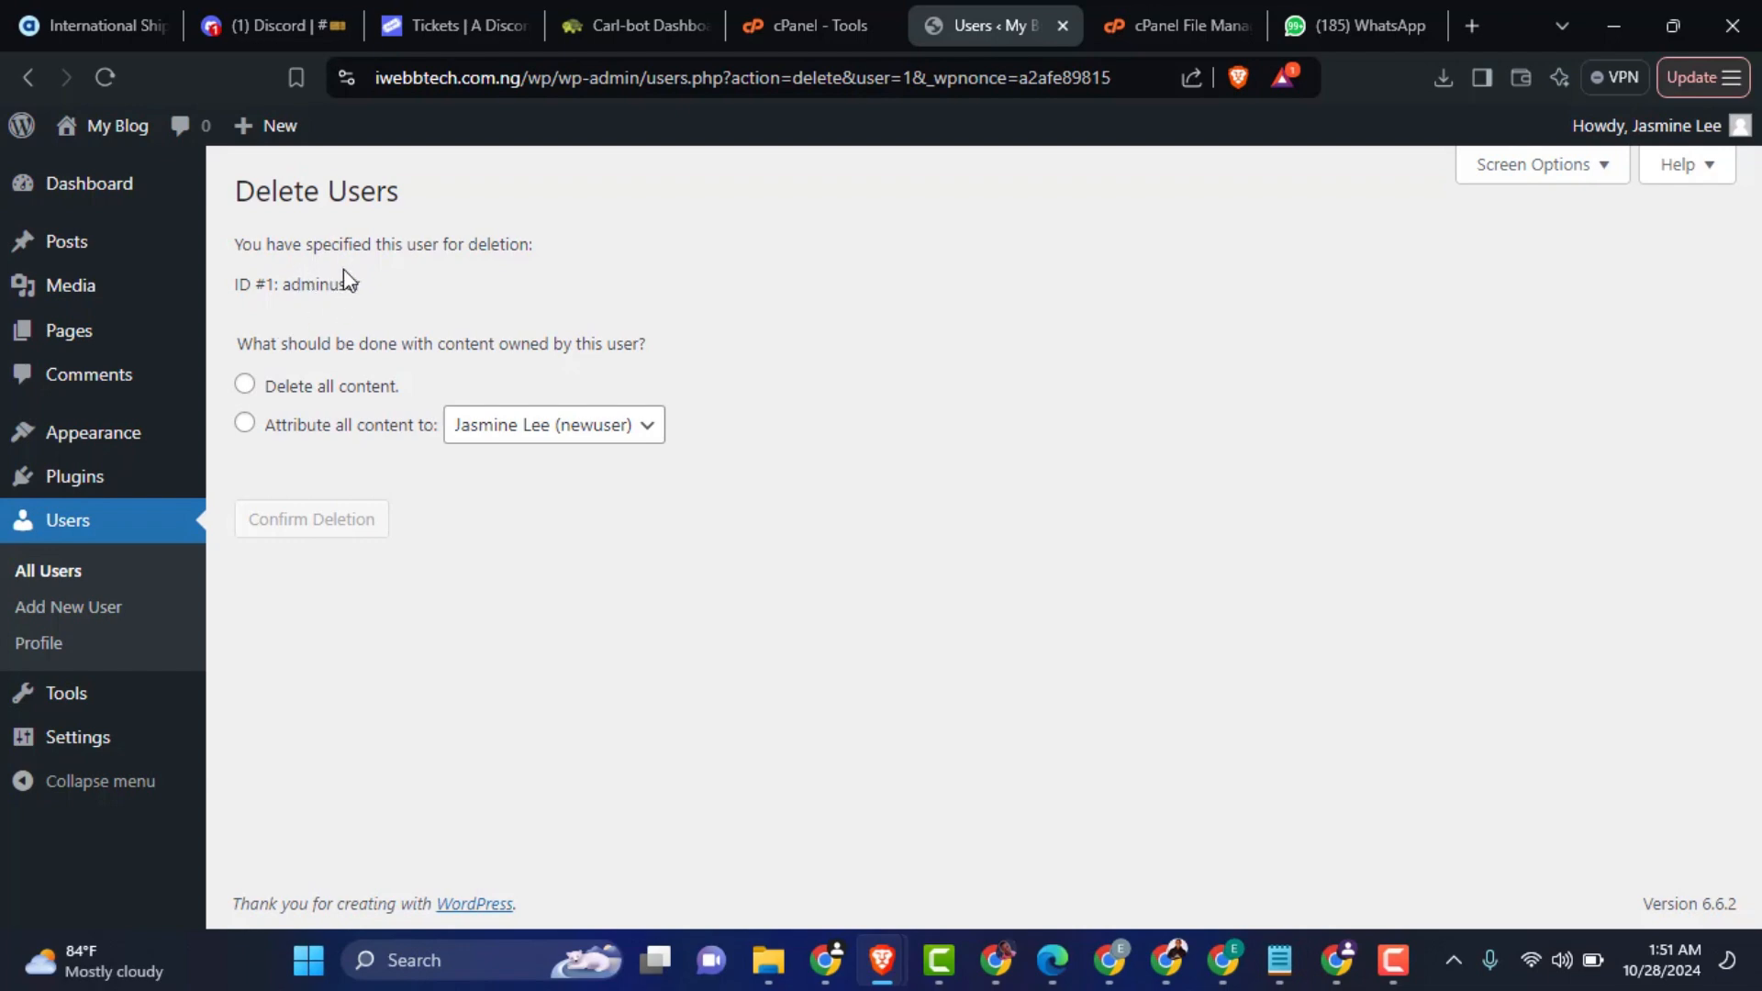
left_click(246, 423)
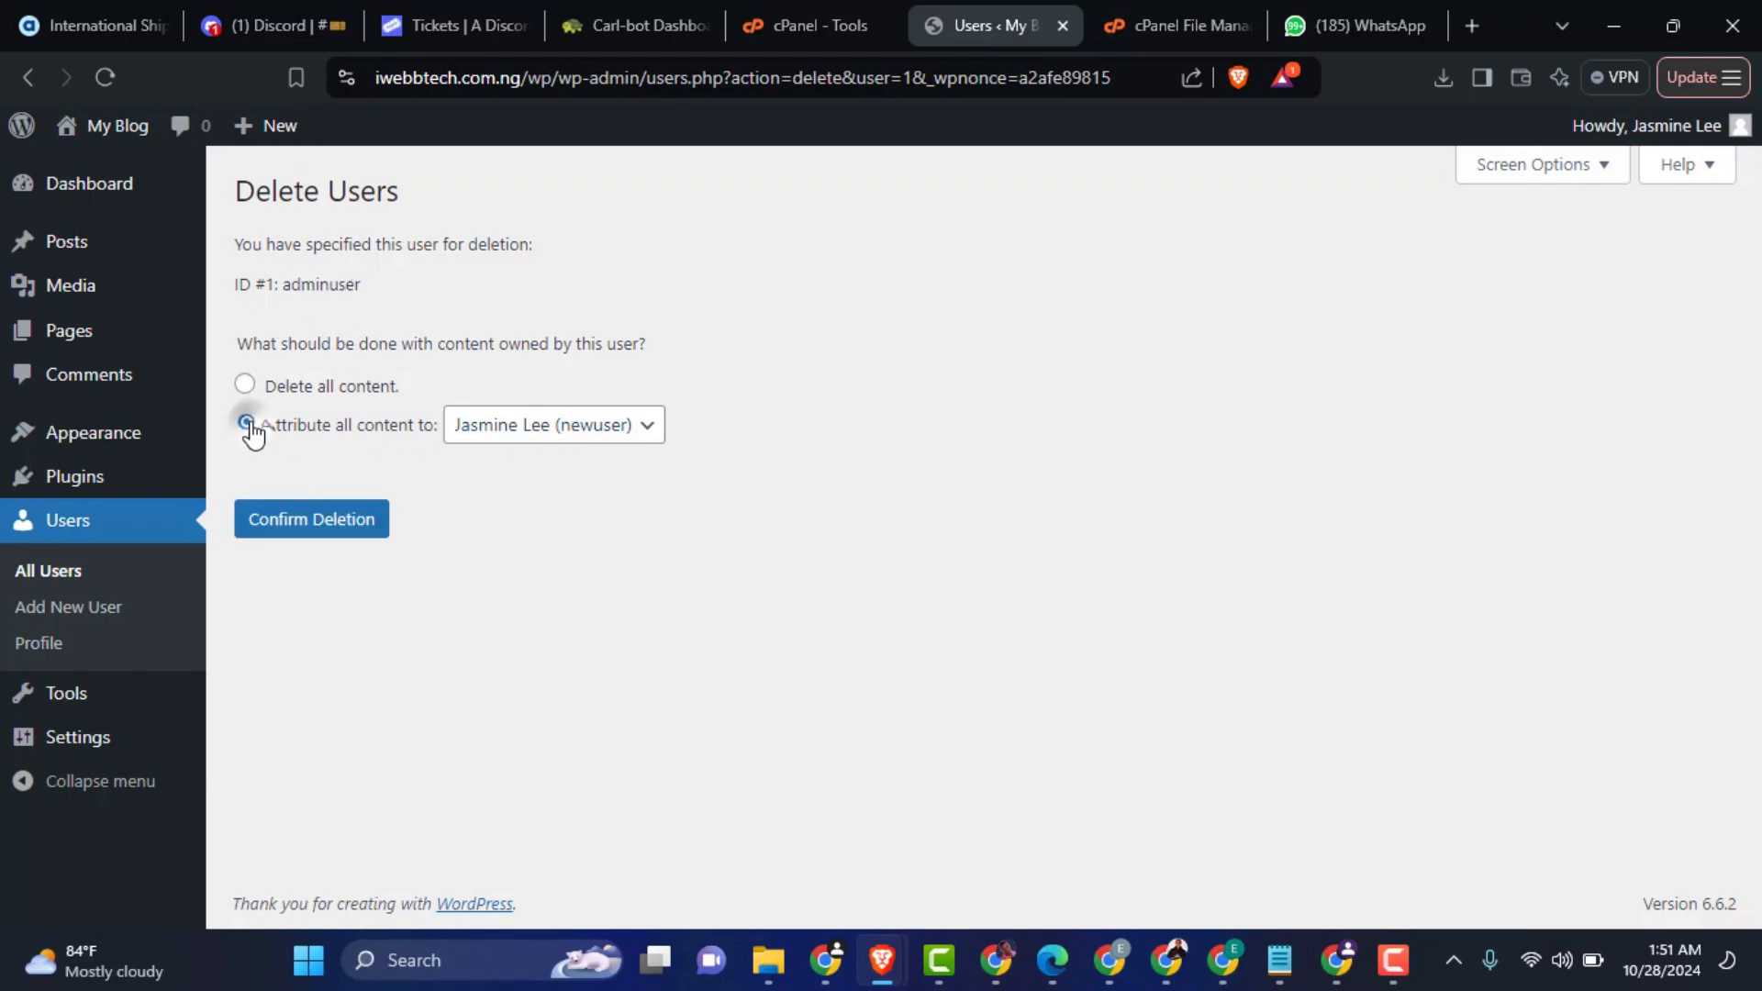
left_click(295, 523)
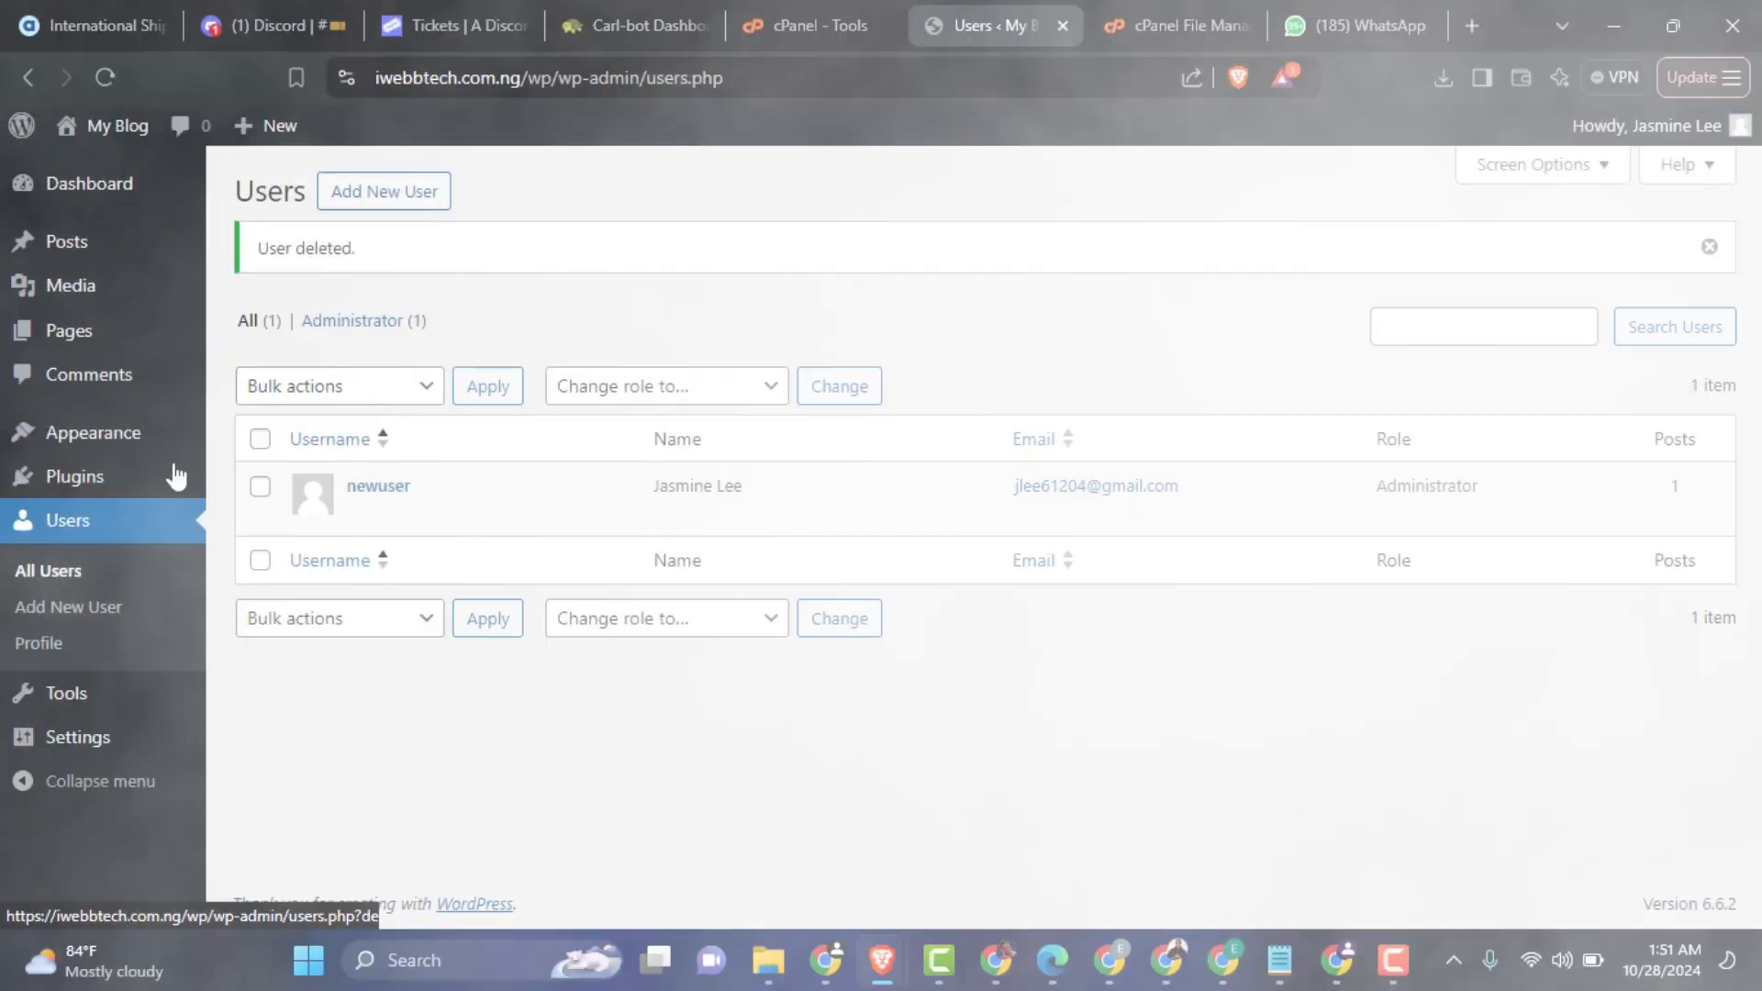
Step: Search the plugin directory for "easy username updater", then install and activate the Easy Username Updater plugin
mouse_move(69, 476)
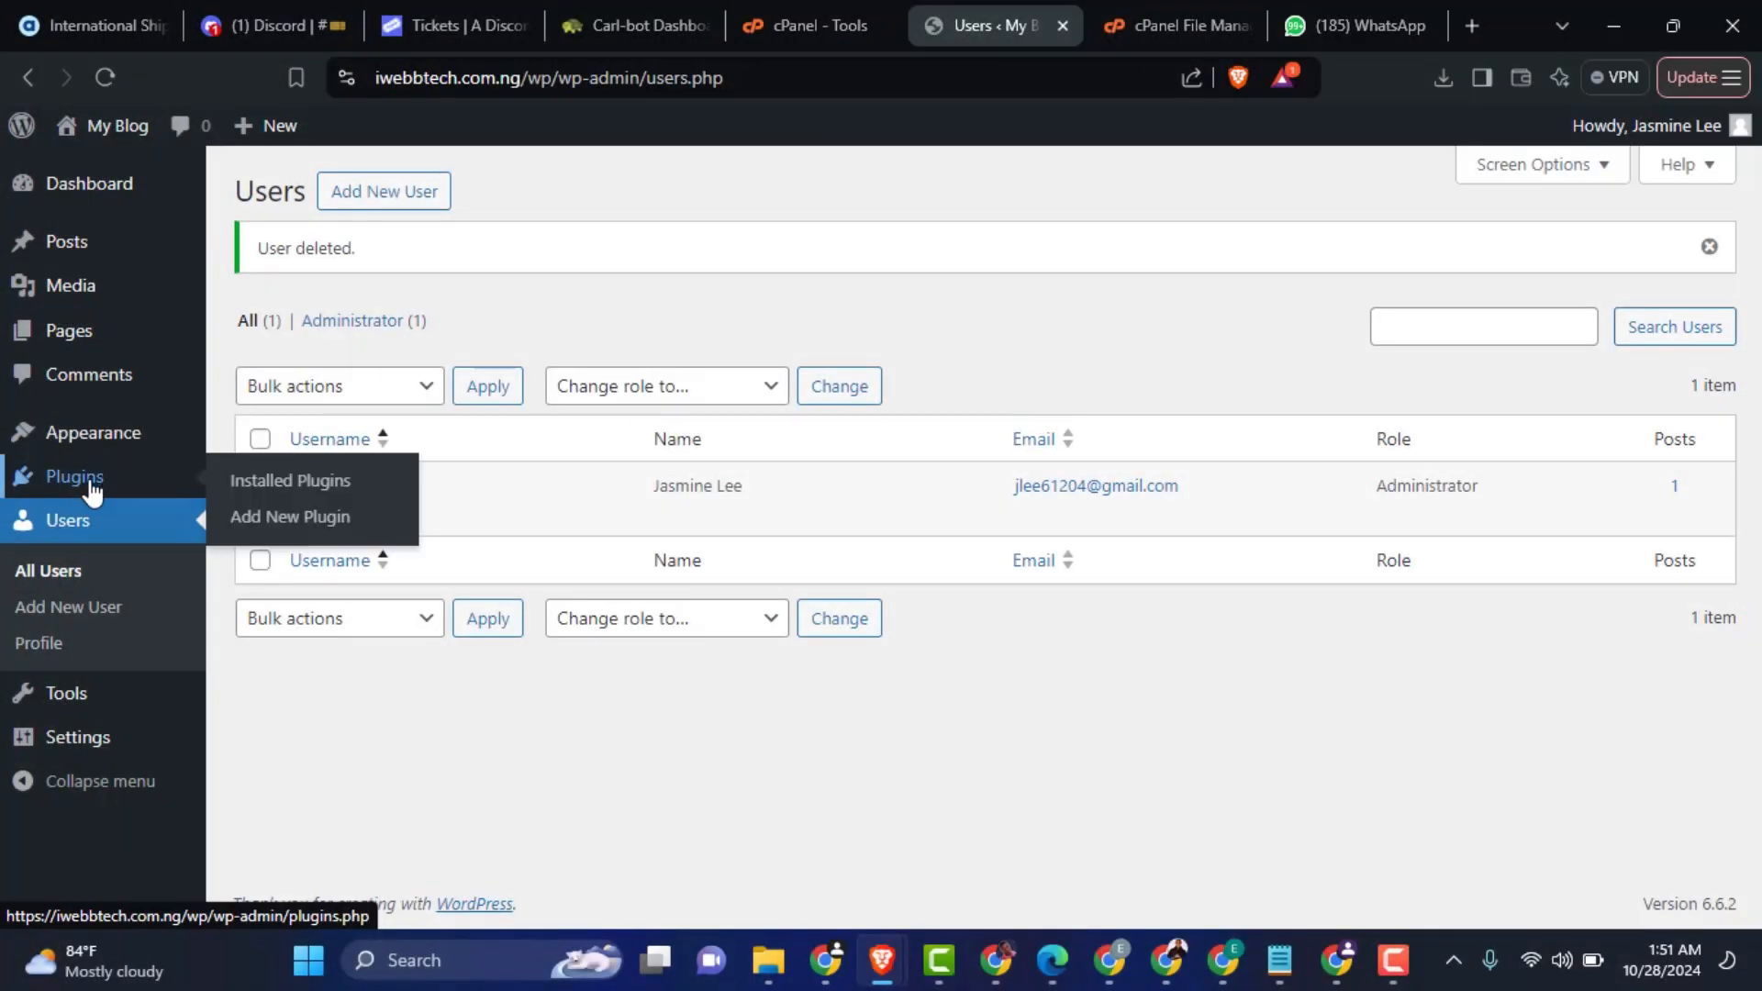
left_click(245, 519)
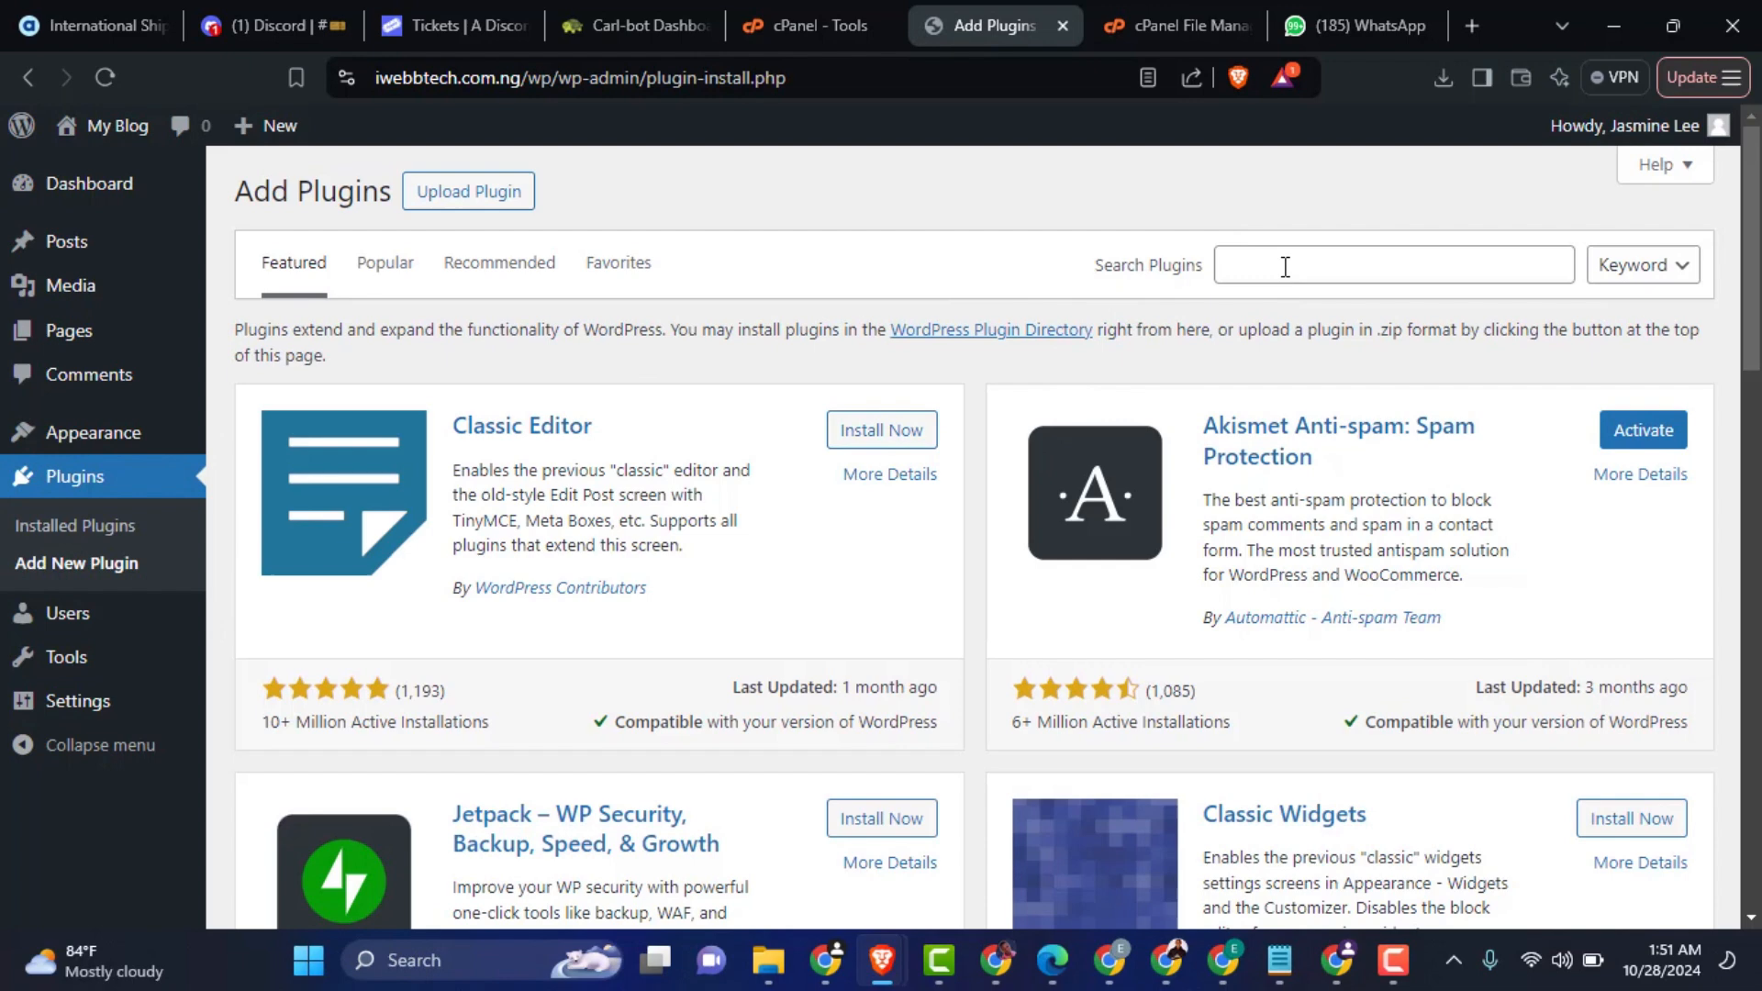
left_click(1285, 266)
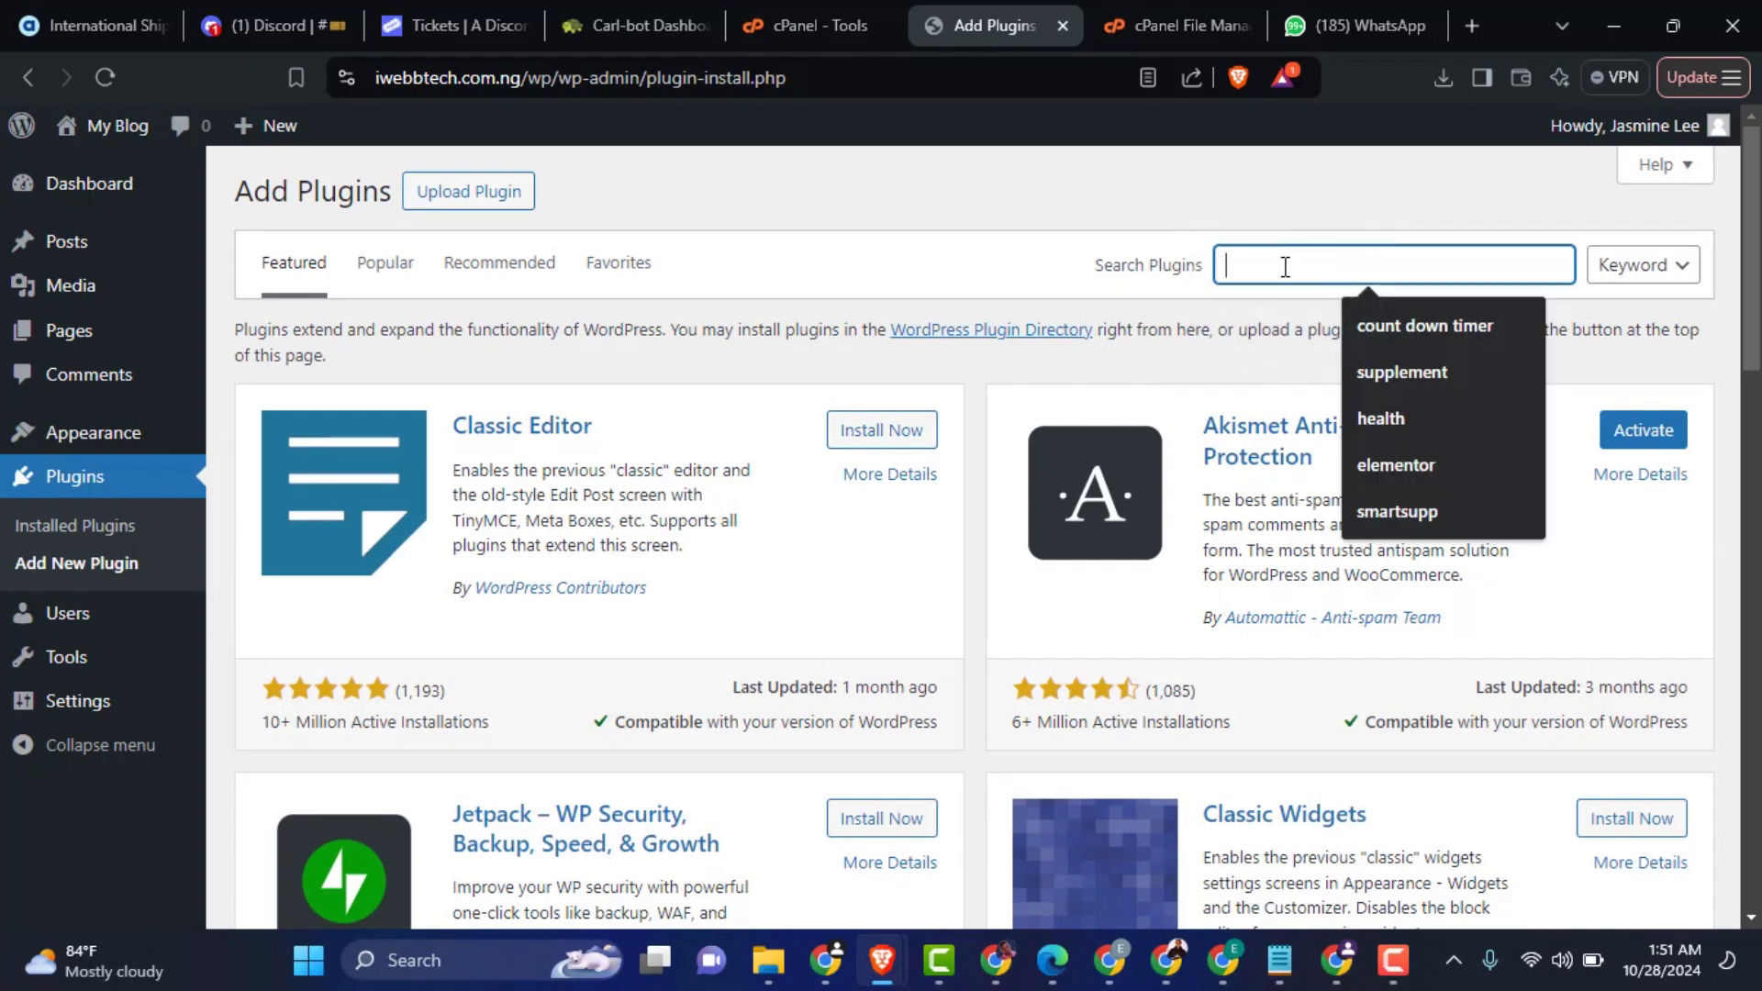
type("easy username updater")
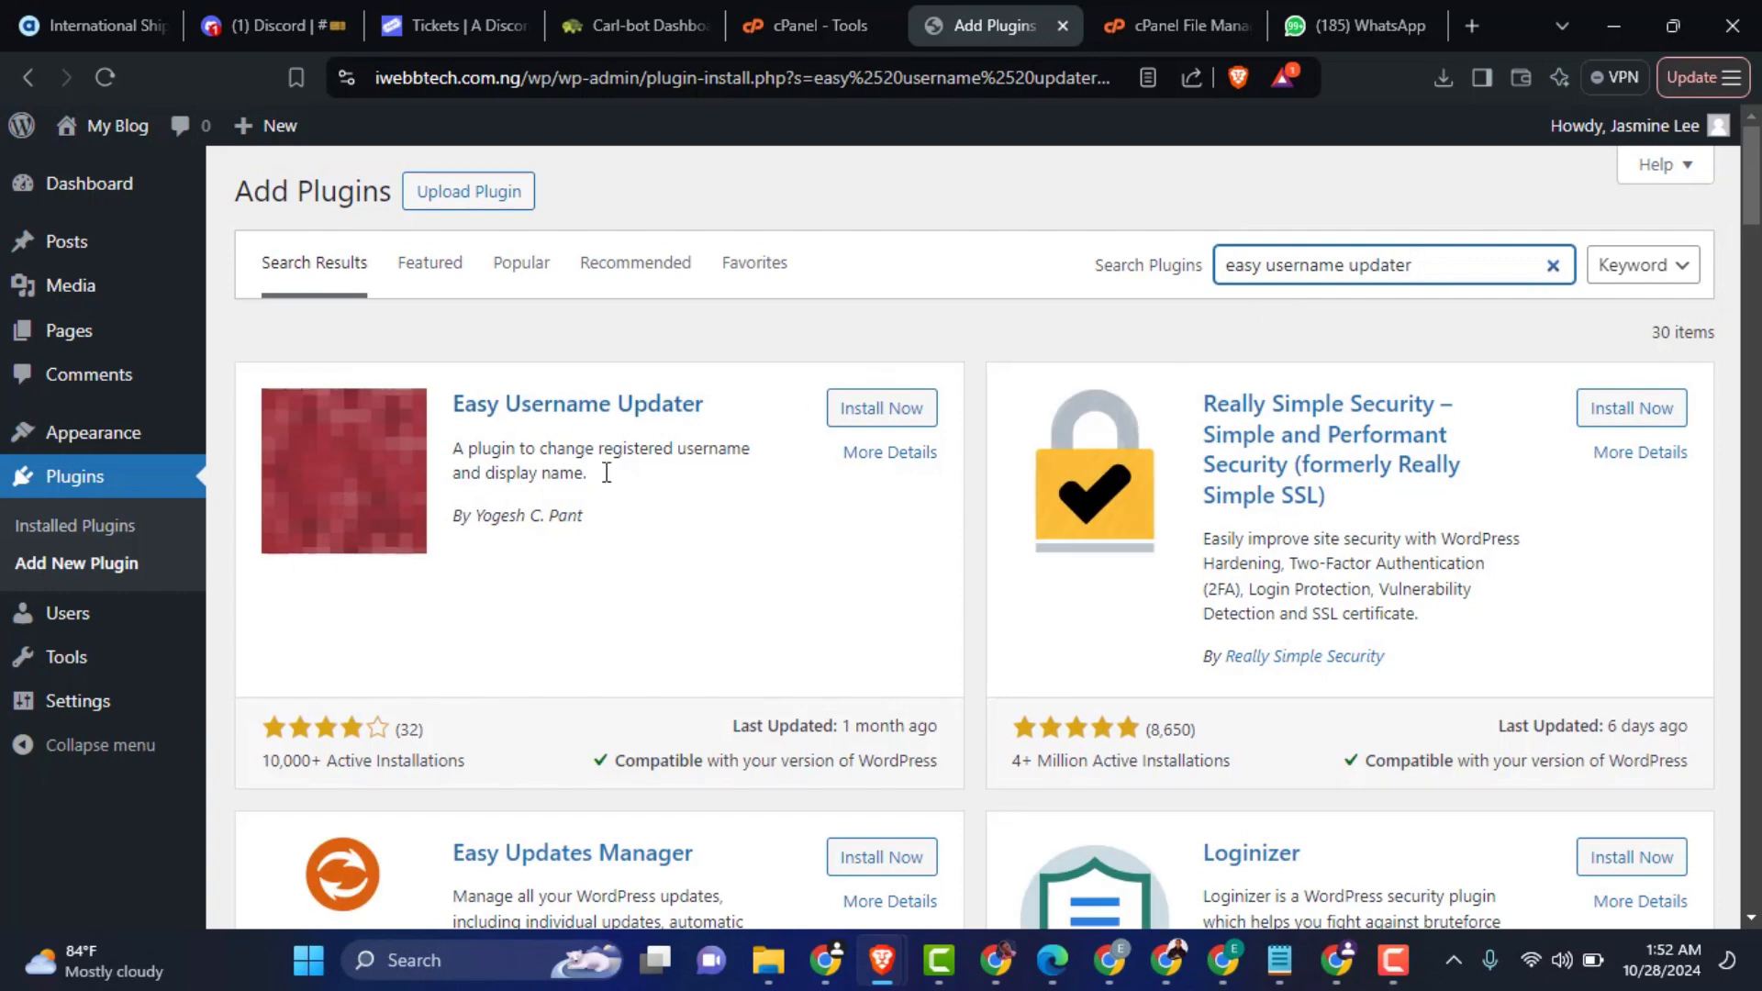
left_click(840, 411)
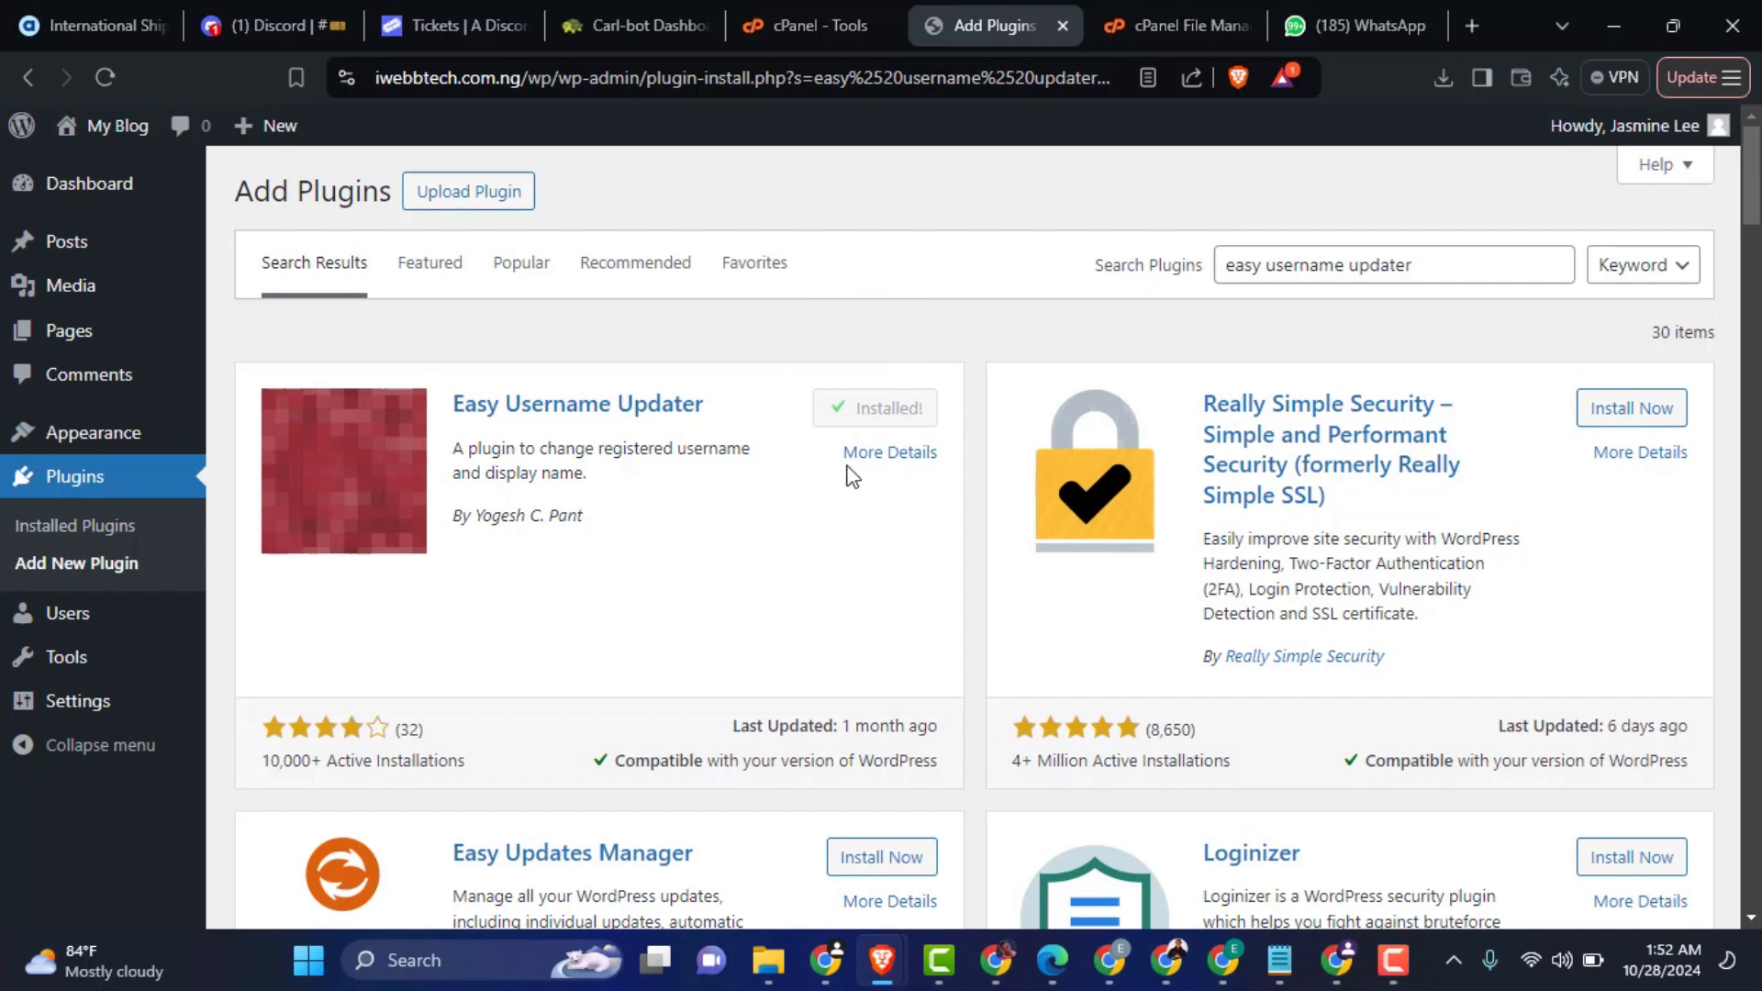
left_click(887, 409)
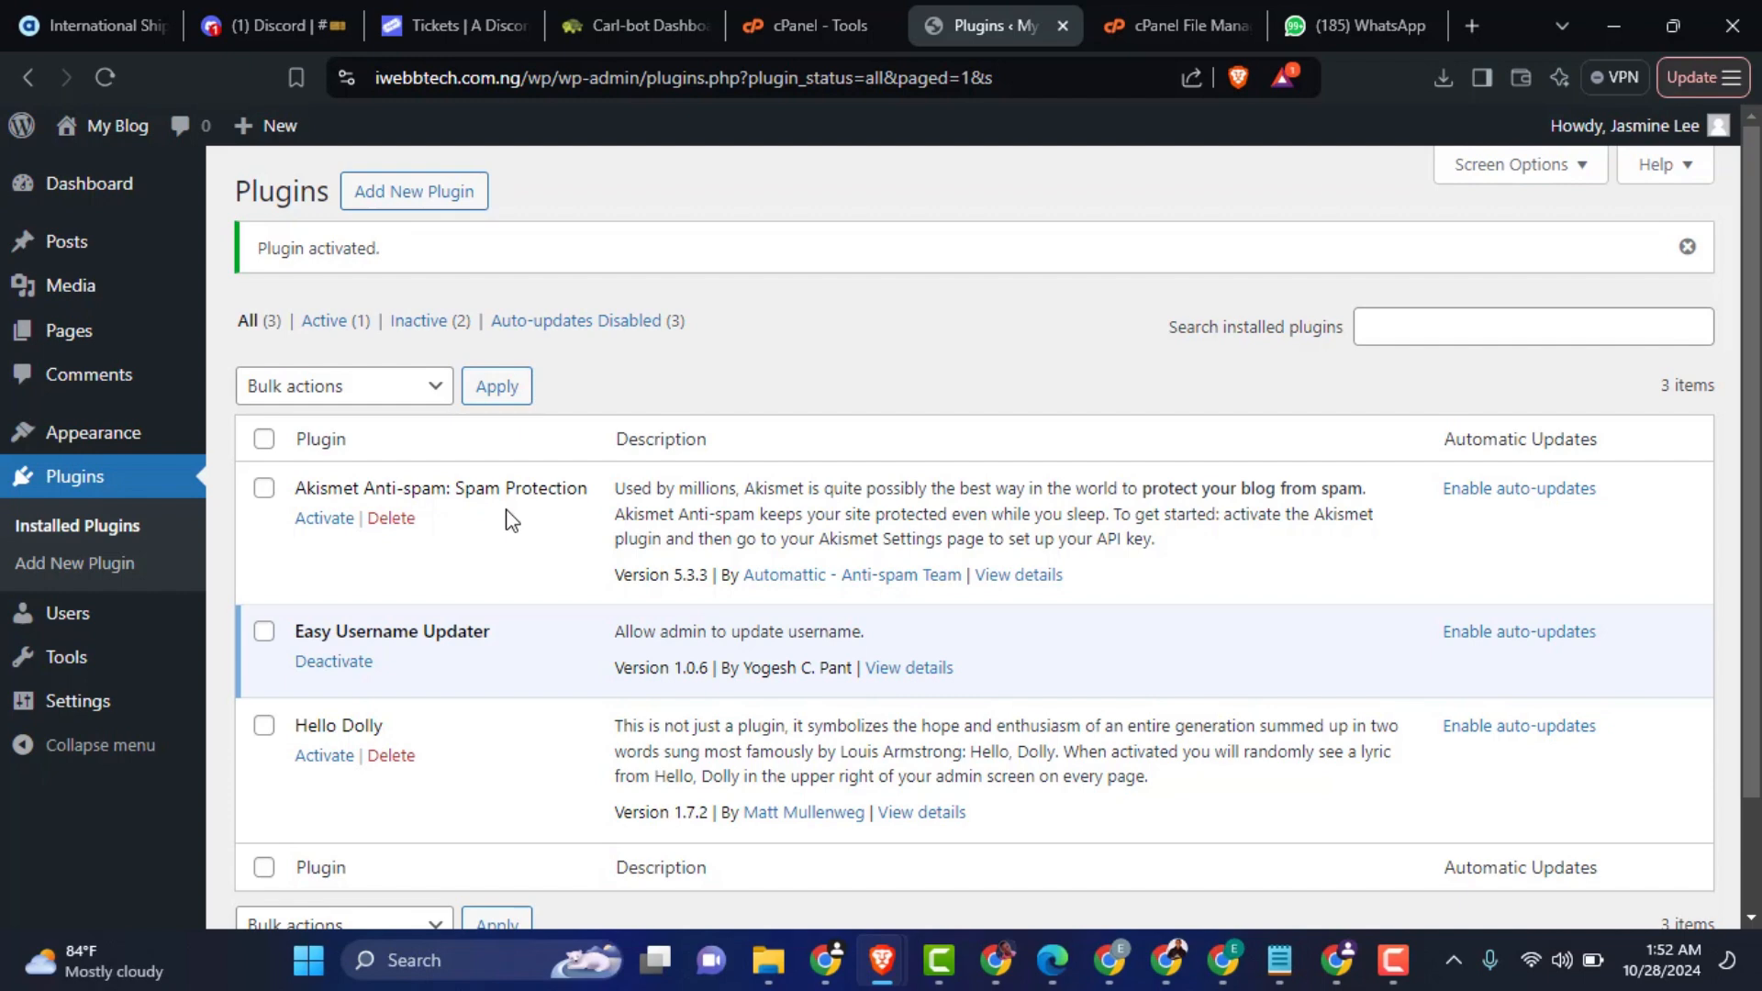
Step: Change the newuser account's username to pluginuser with Username Updater, without notifying the user by email
mouse_move(88, 620)
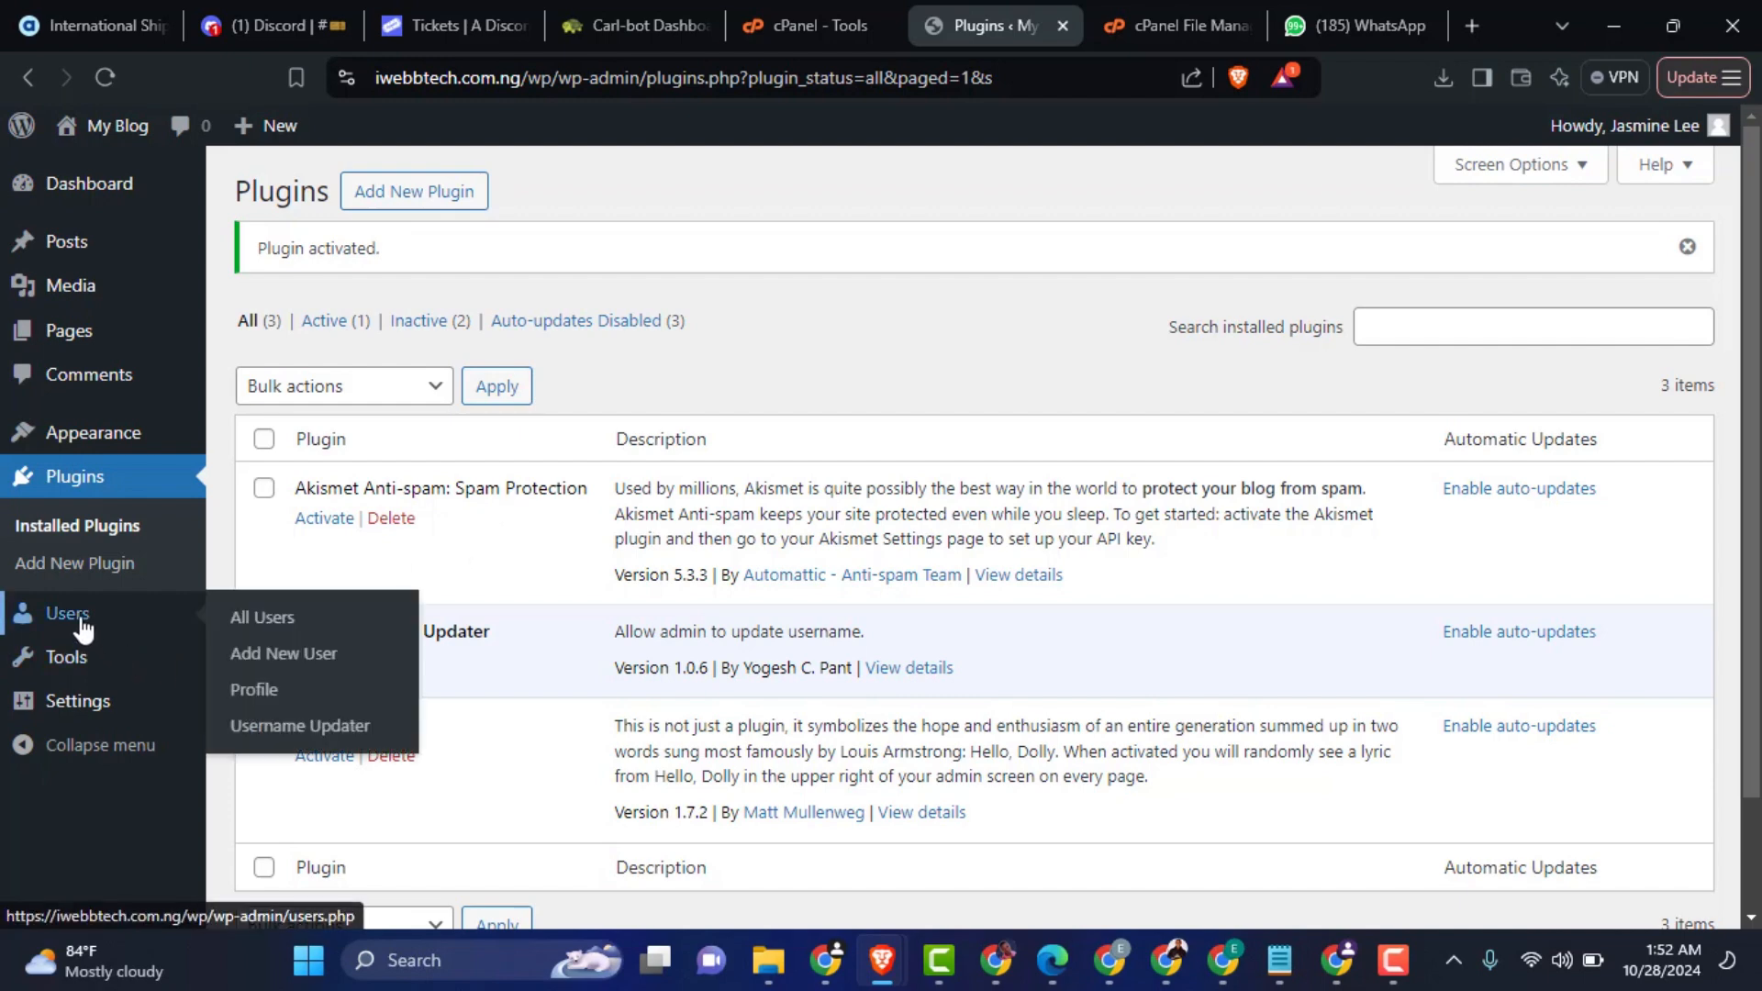
left_click(312, 730)
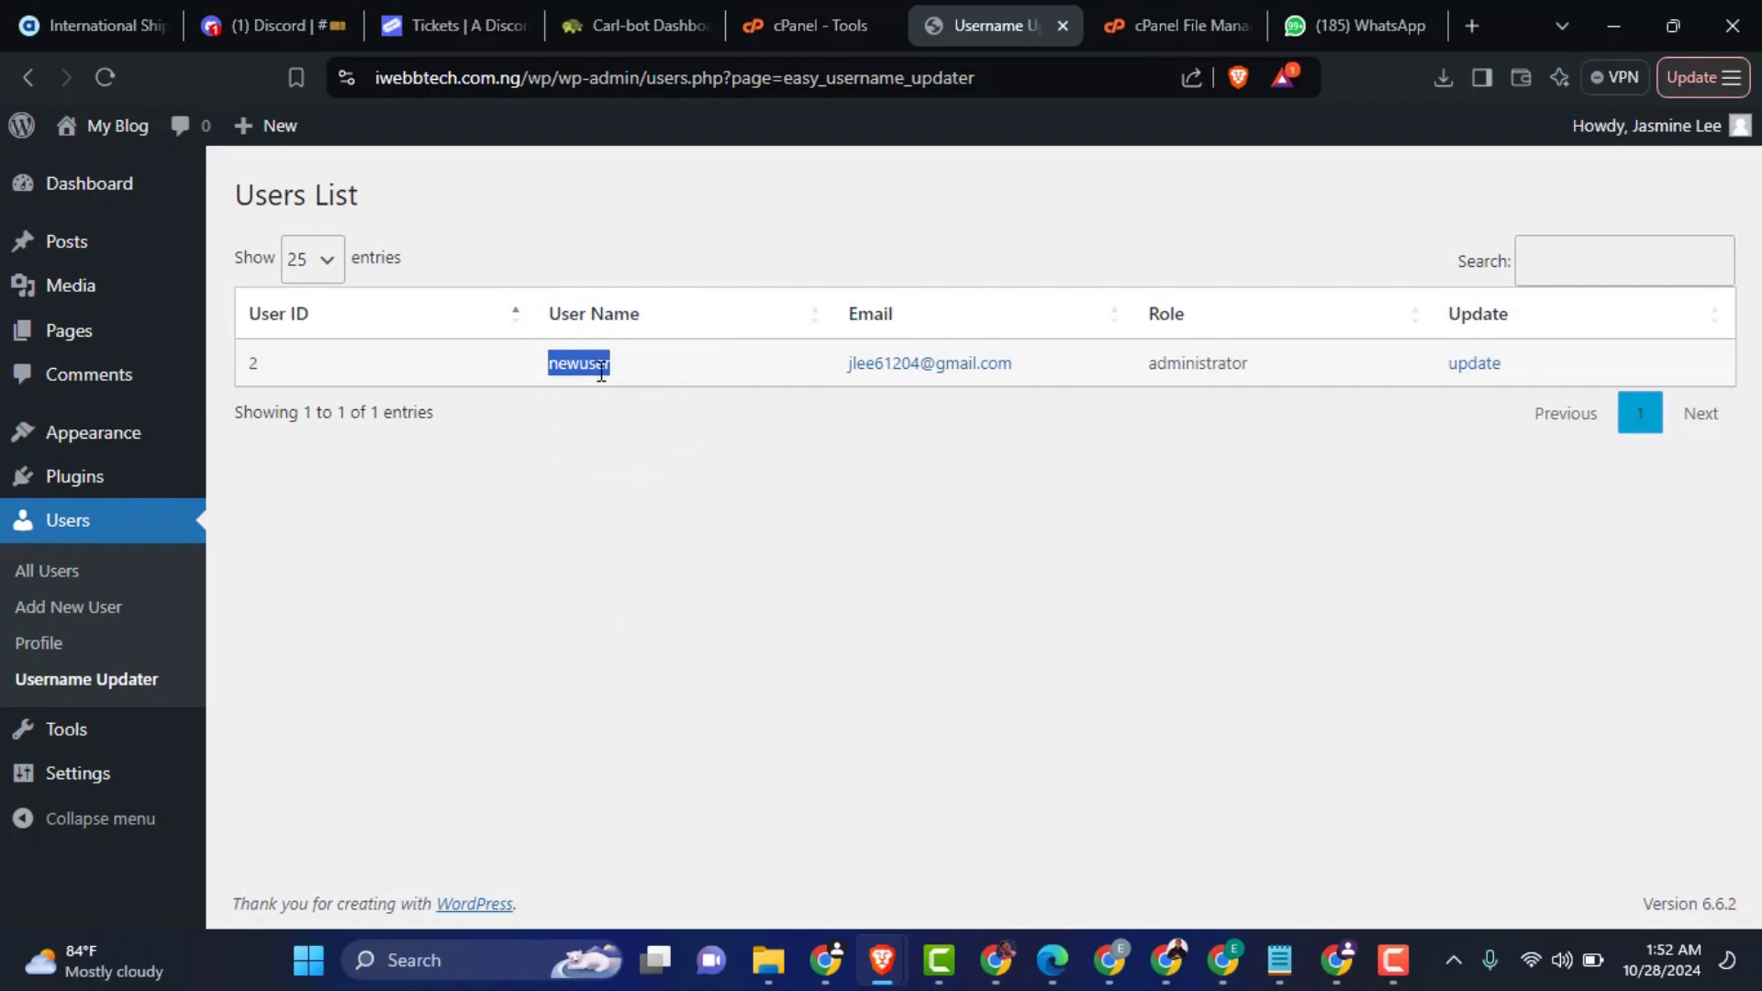
left_click(1473, 364)
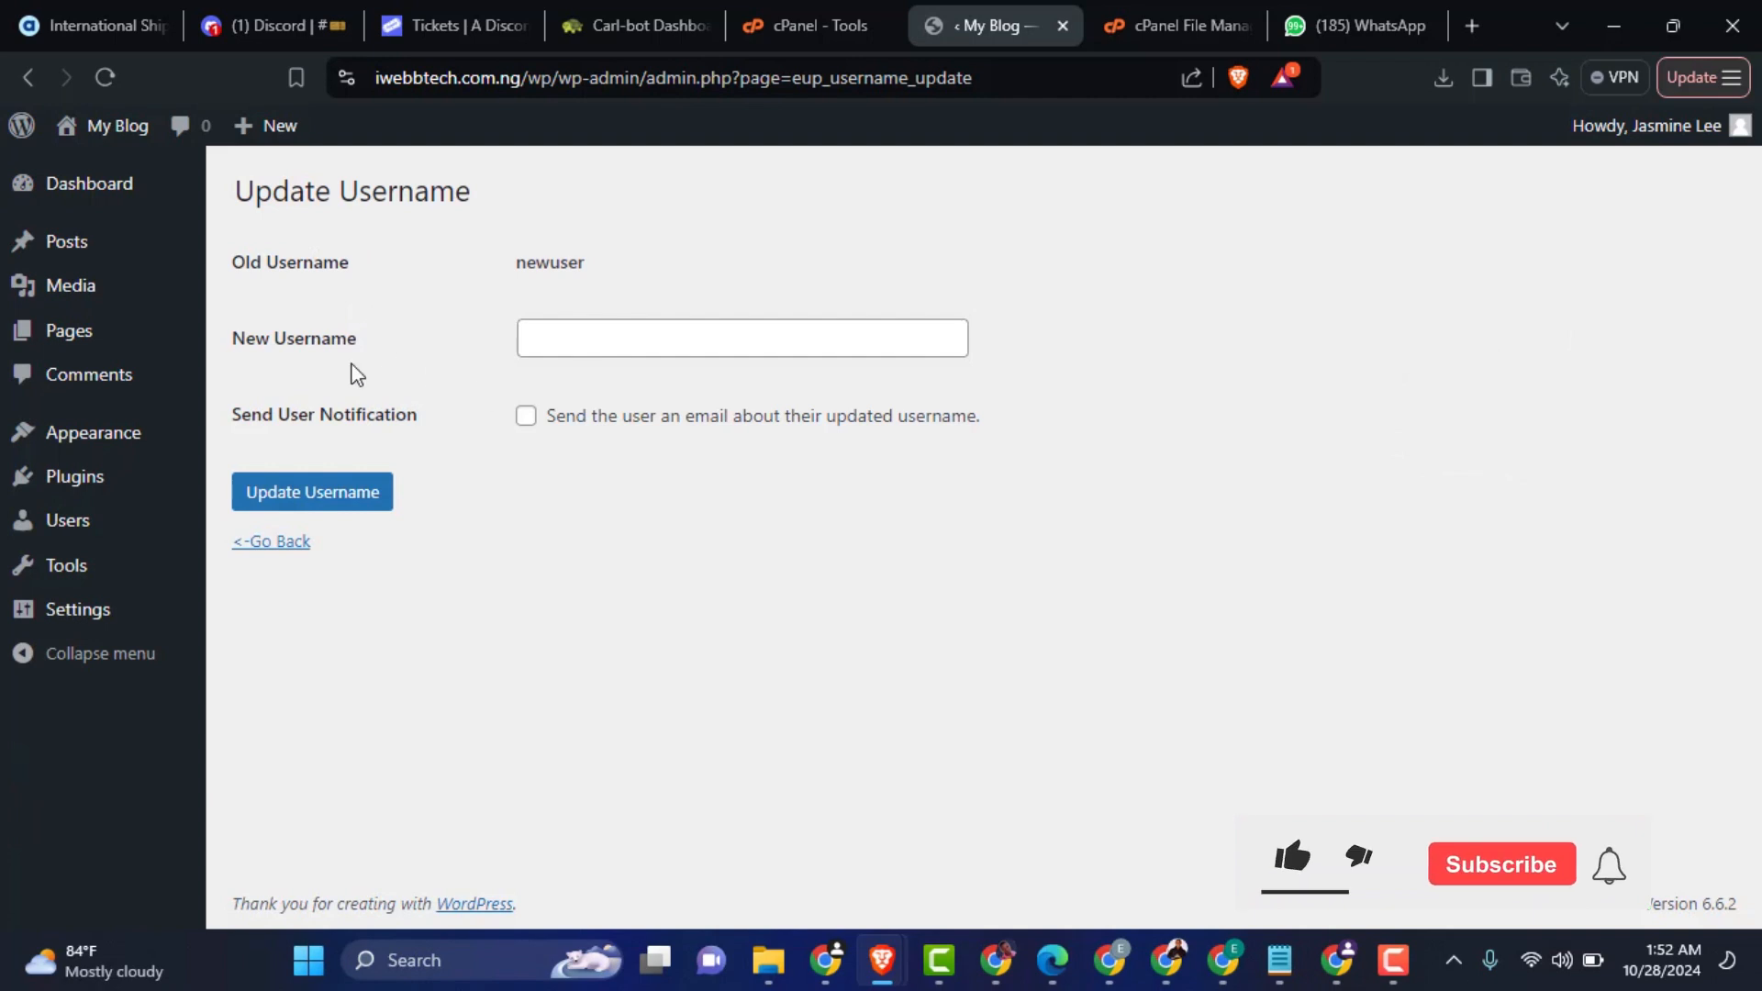
left_click_drag(360, 340, 231, 342)
left_click(617, 342)
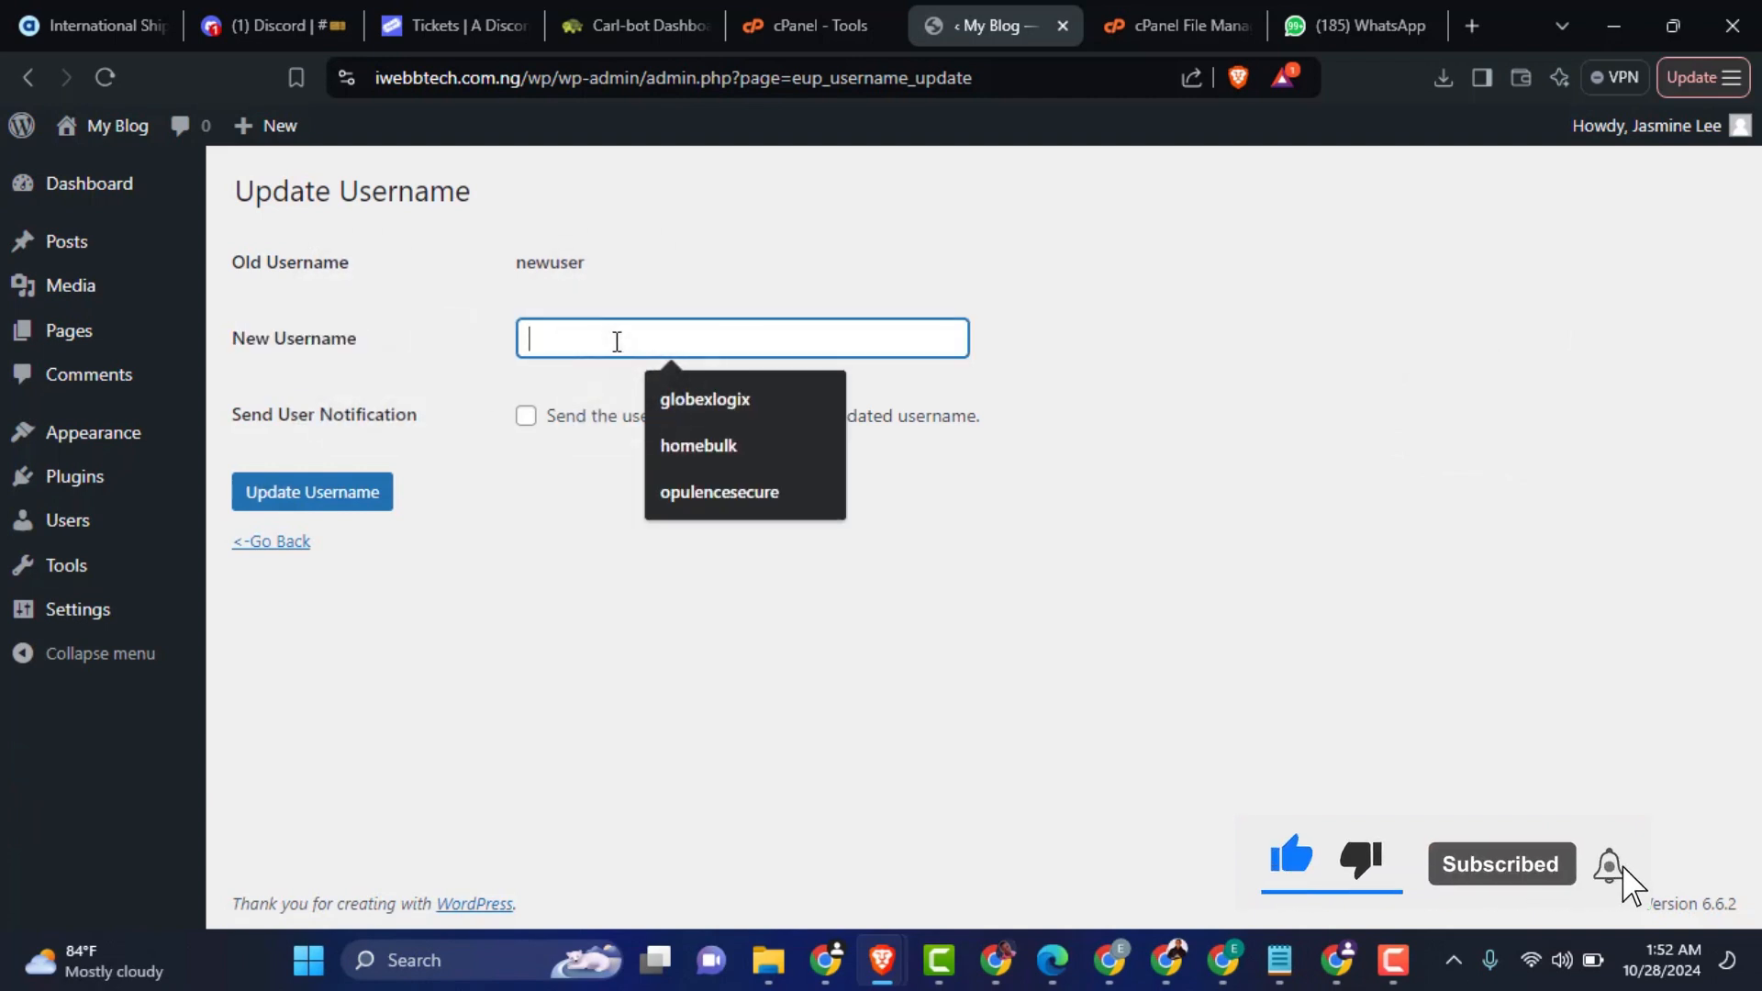
type("plu")
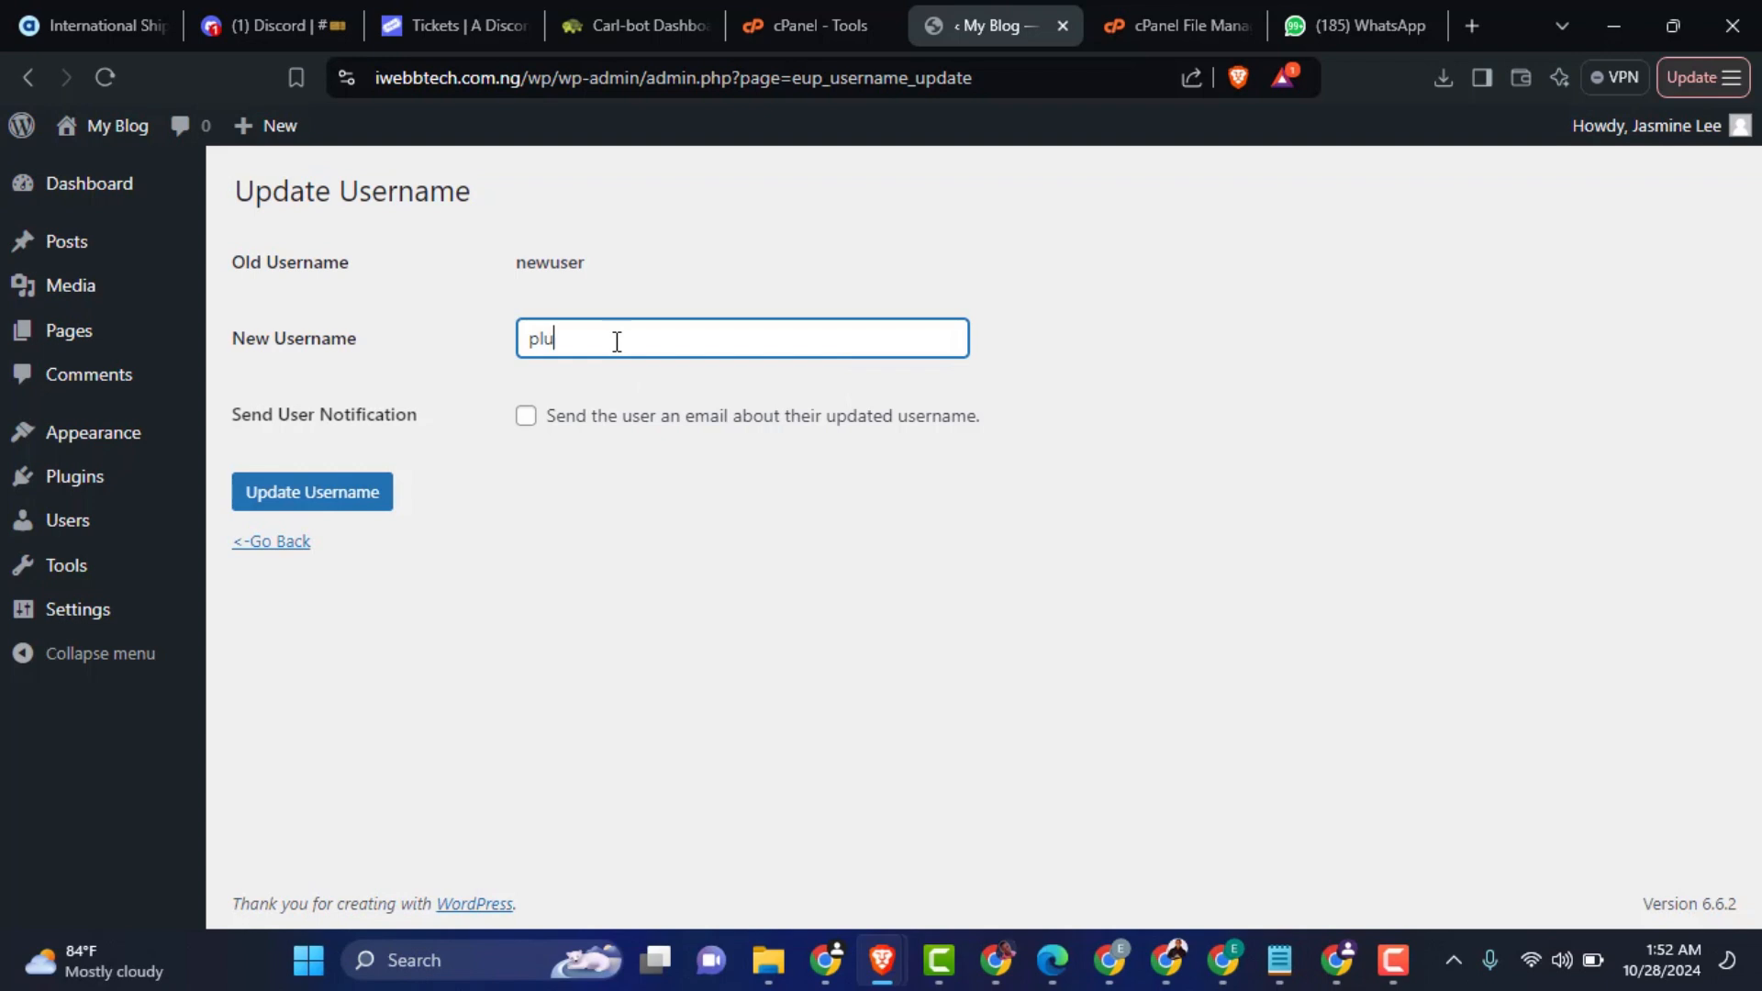
type("ginuser")
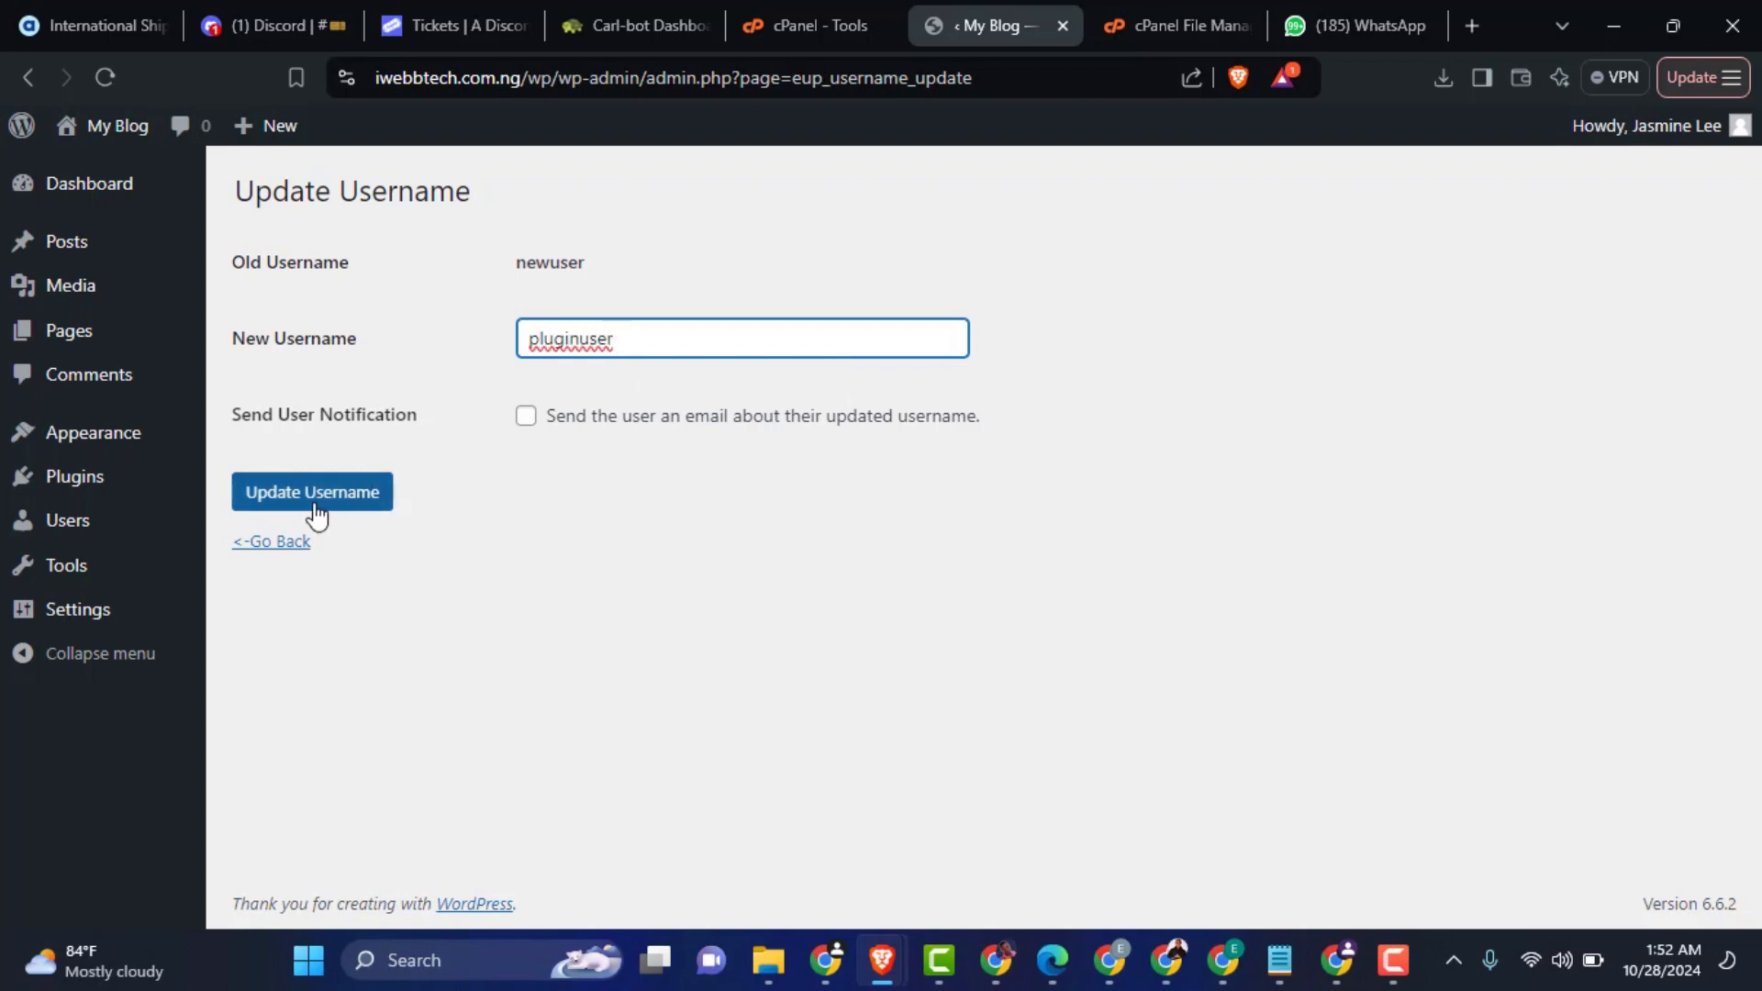
left_click(285, 503)
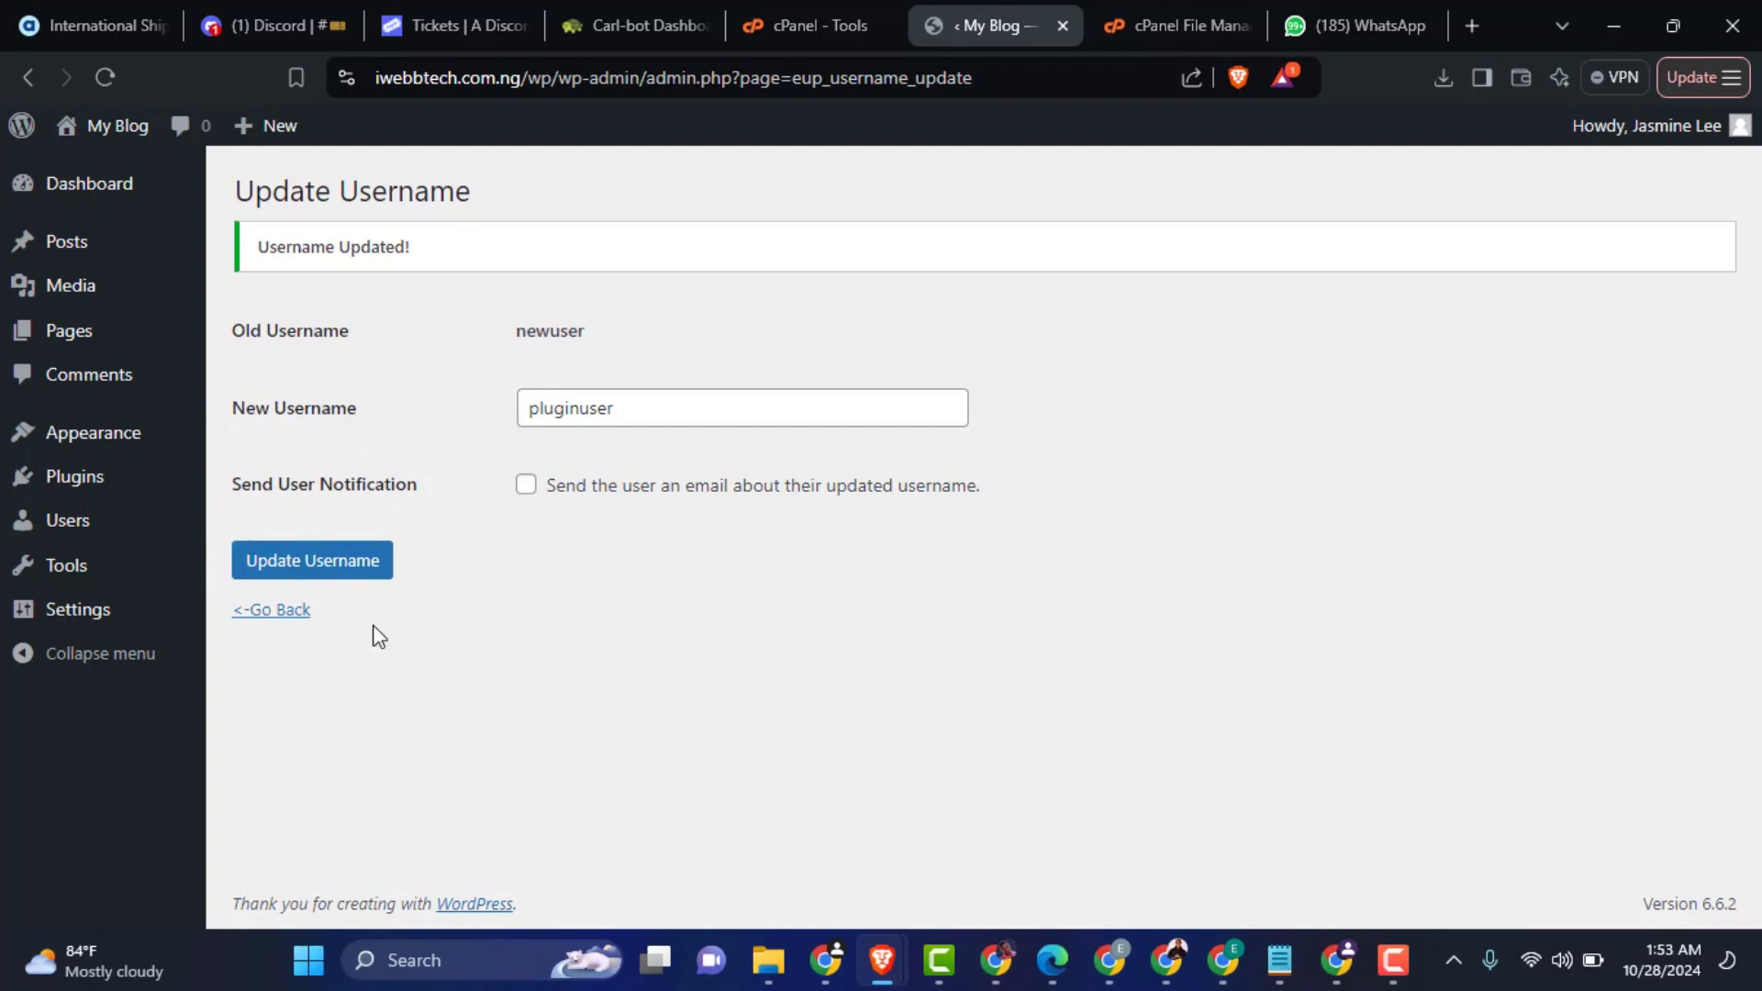
Step: Return to the Username Updater list and log in as pluginuser with the account password
left_click(270, 613)
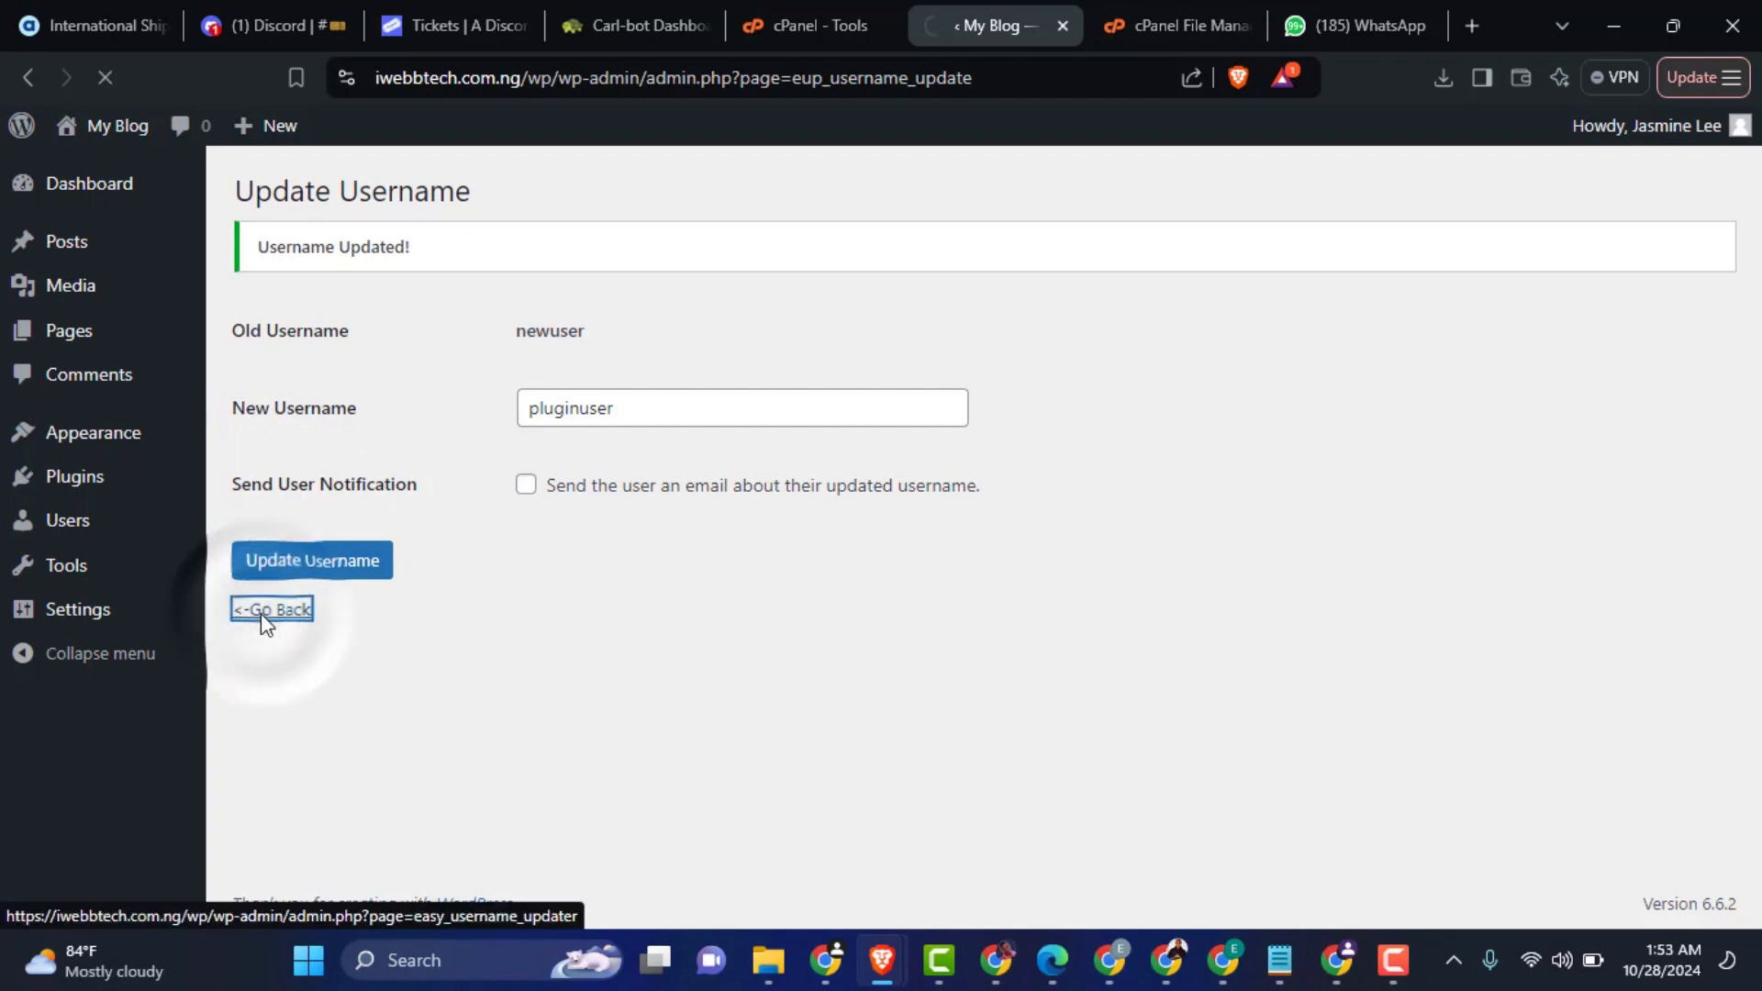
left_click(744, 427)
type("p")
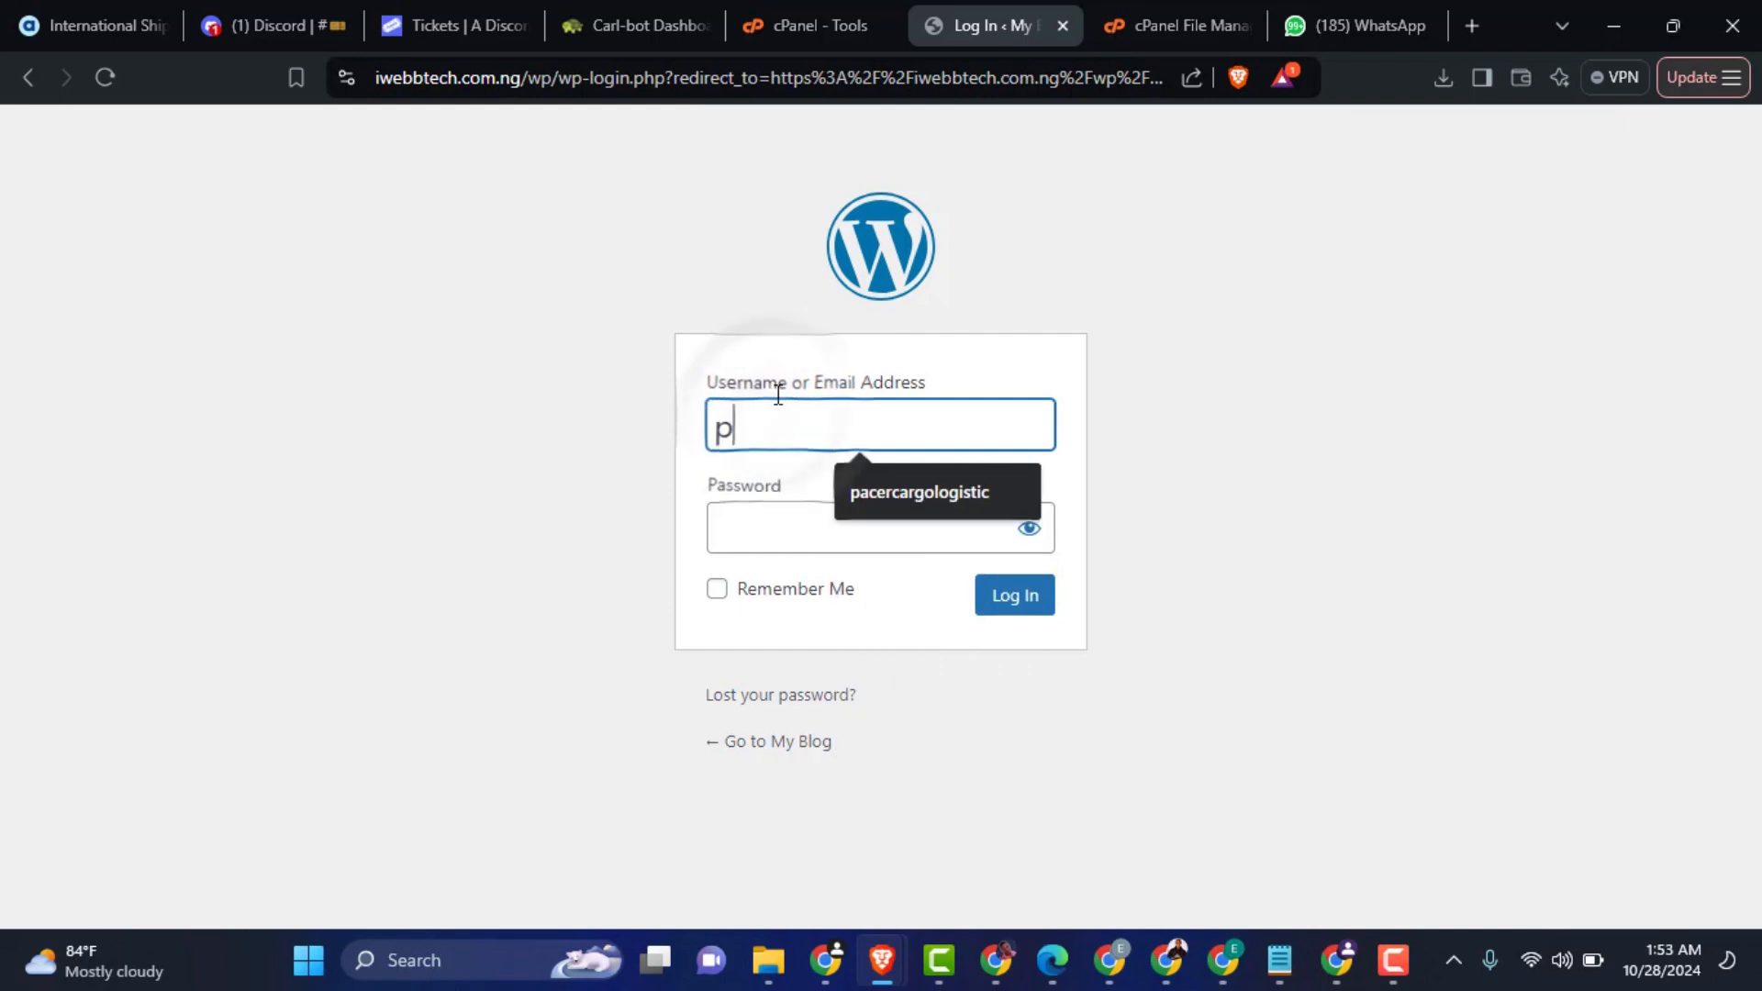
type("luginuser")
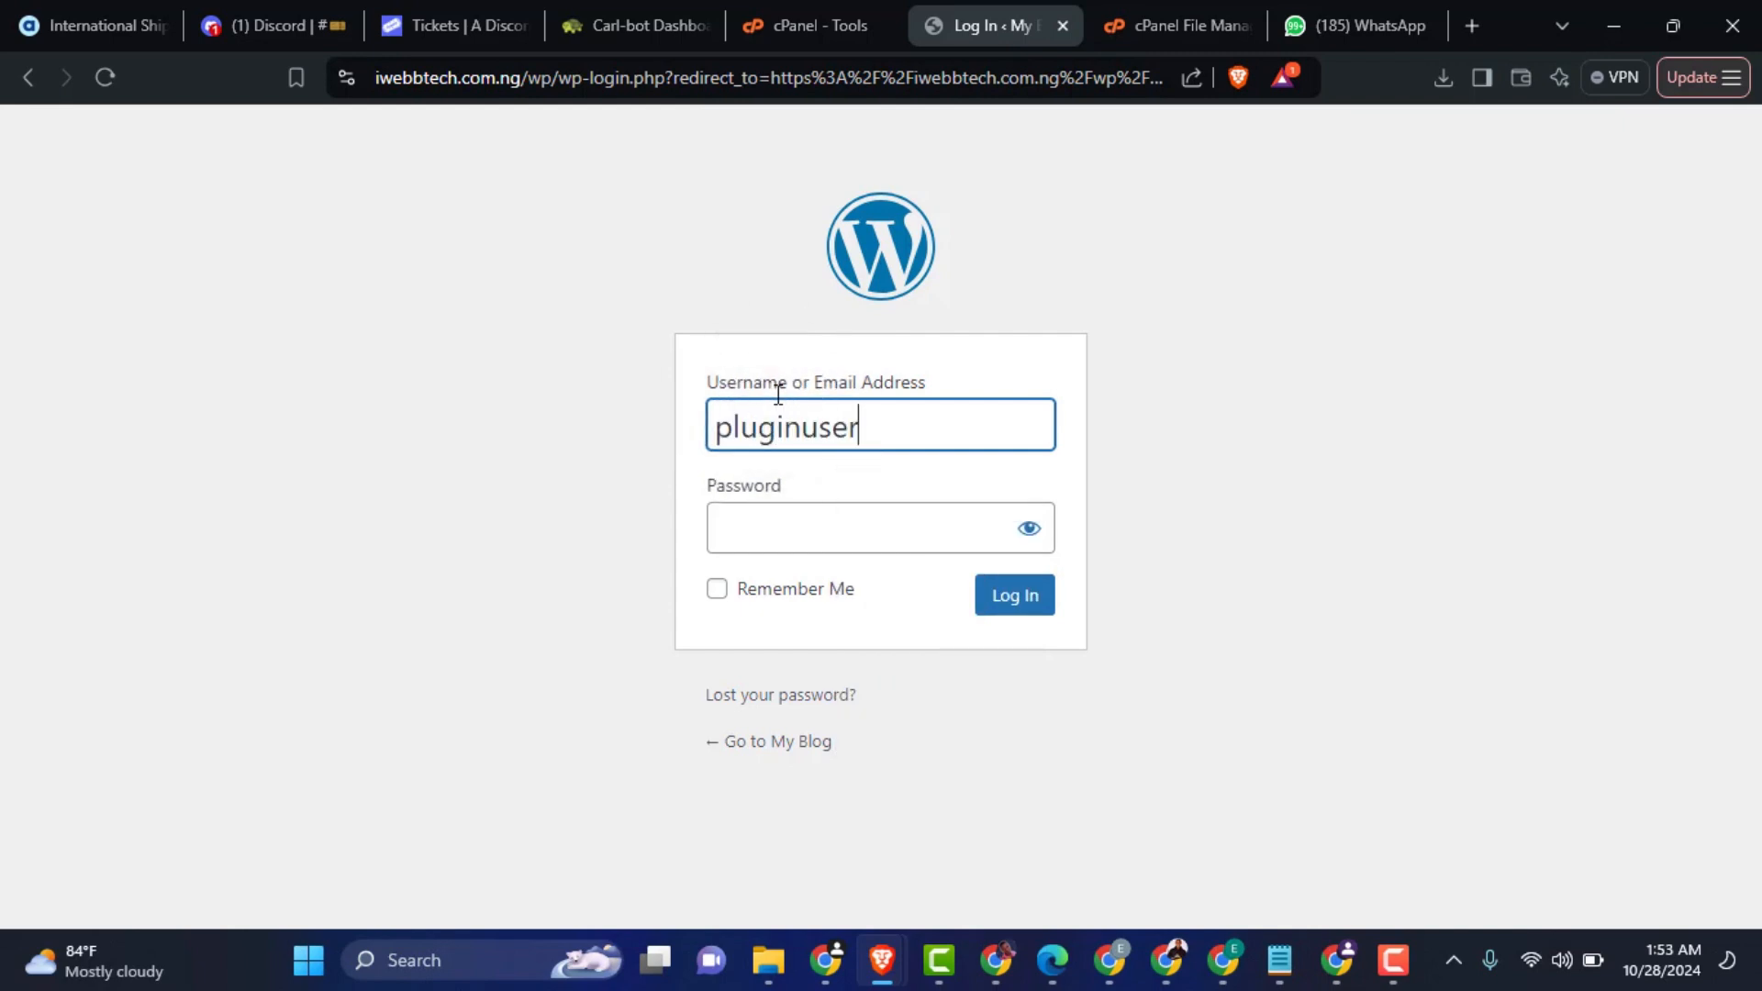
left_click(787, 519)
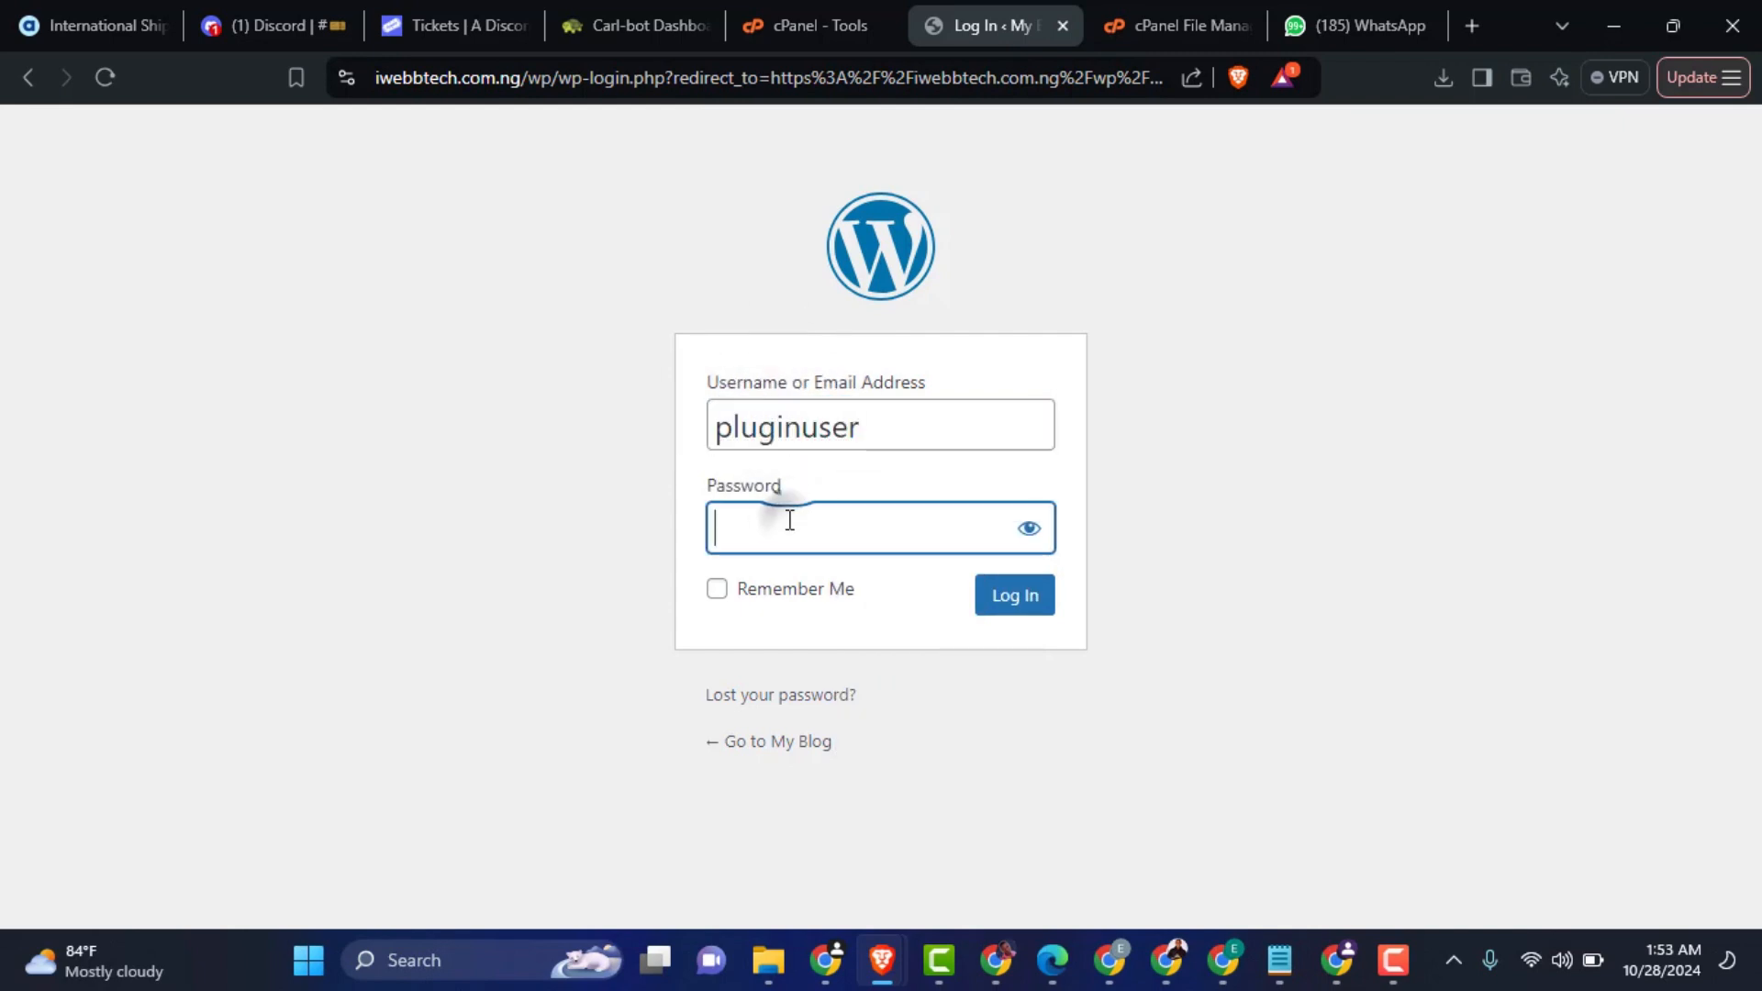
type("•••••••••••")
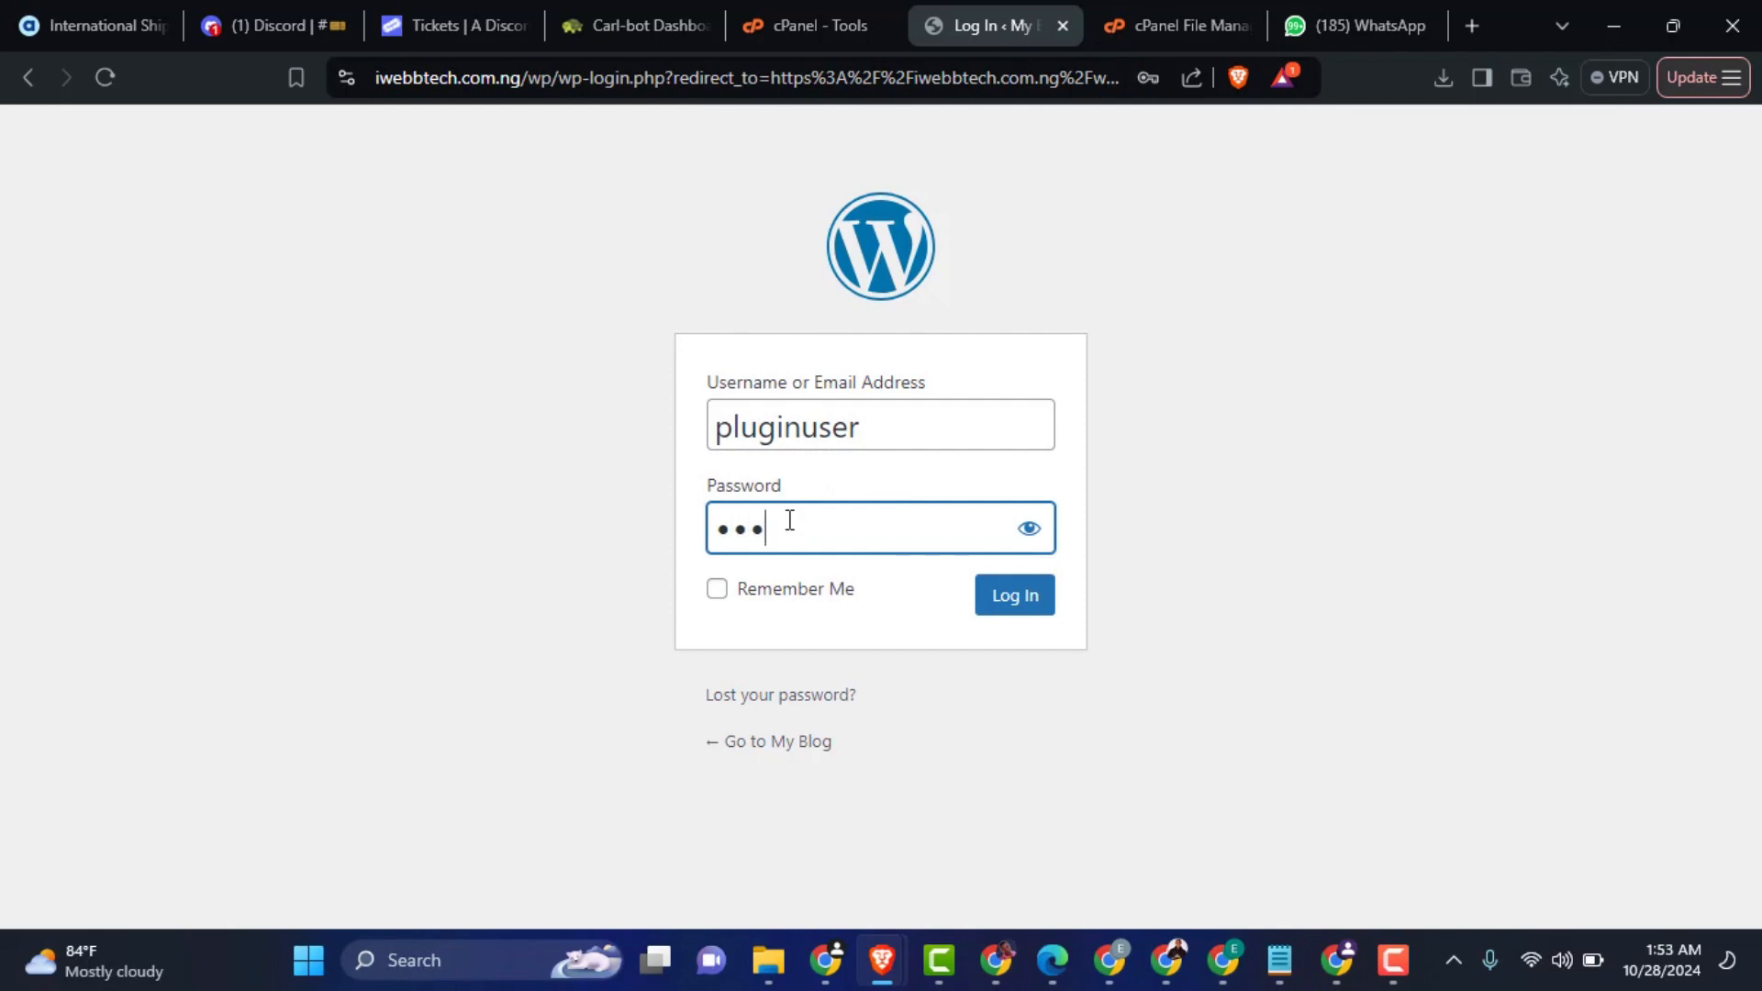
key("Return")
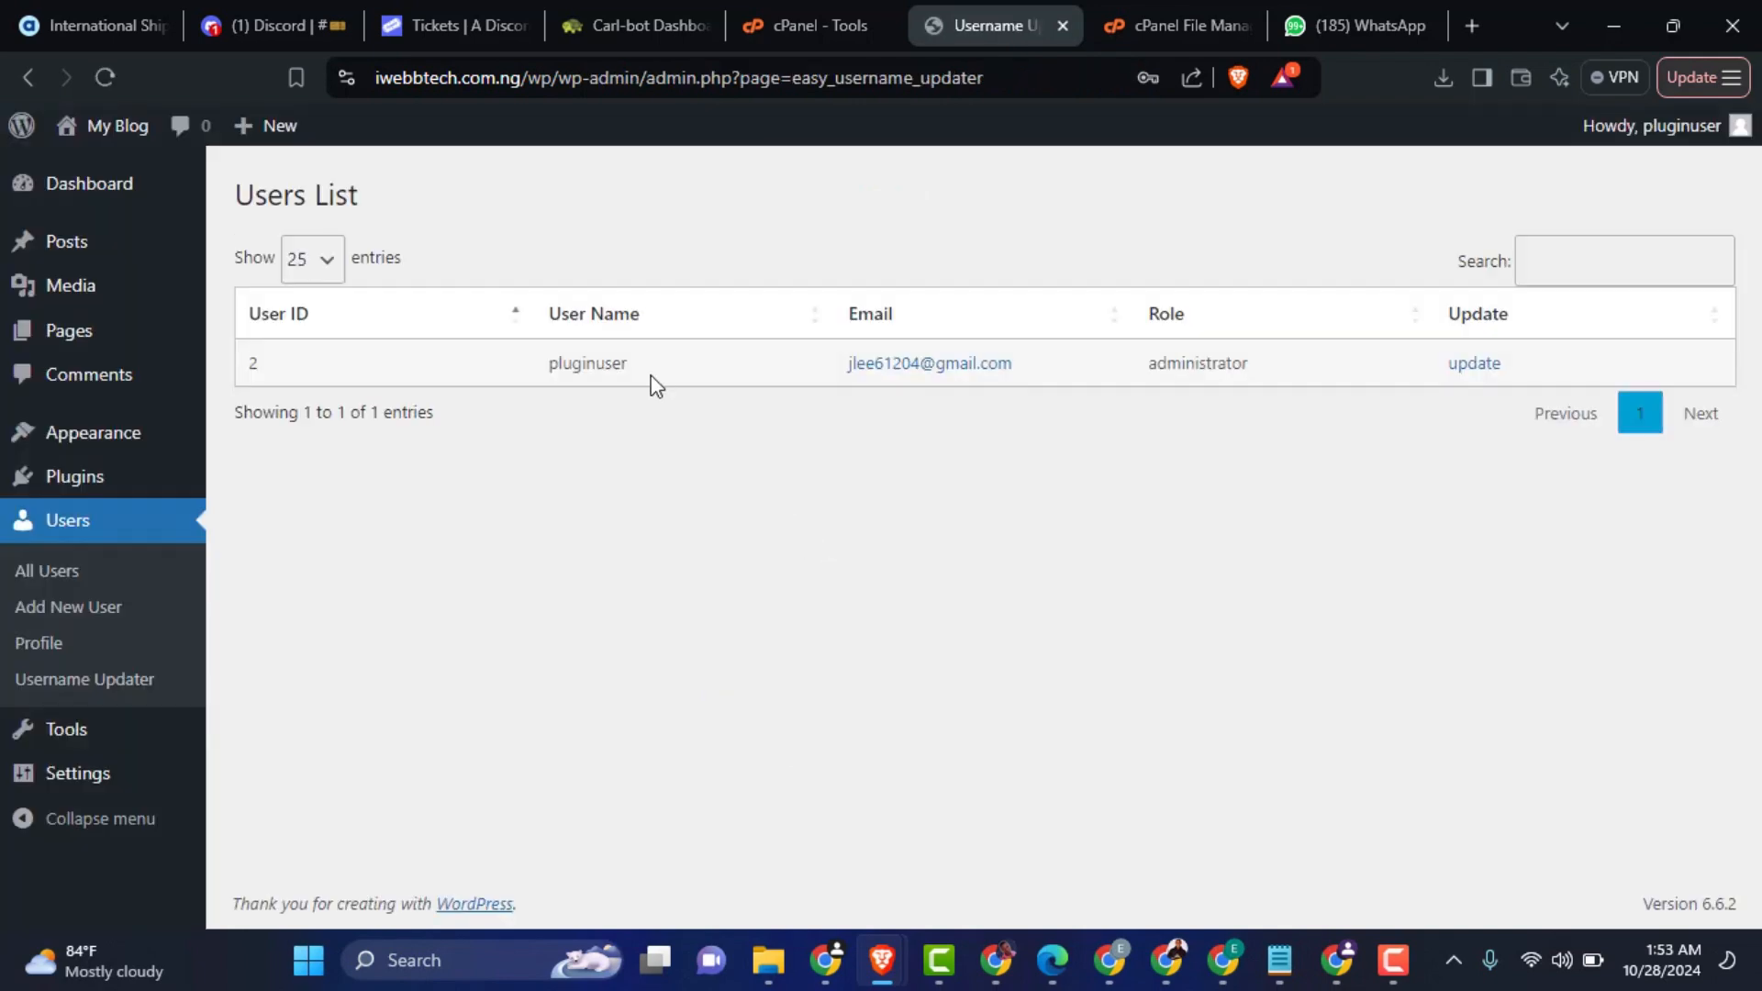
Step: Check the administrator's username in the Username Updater list, the account greeting and the list of all users
left_click_drag(590, 364, 547, 365)
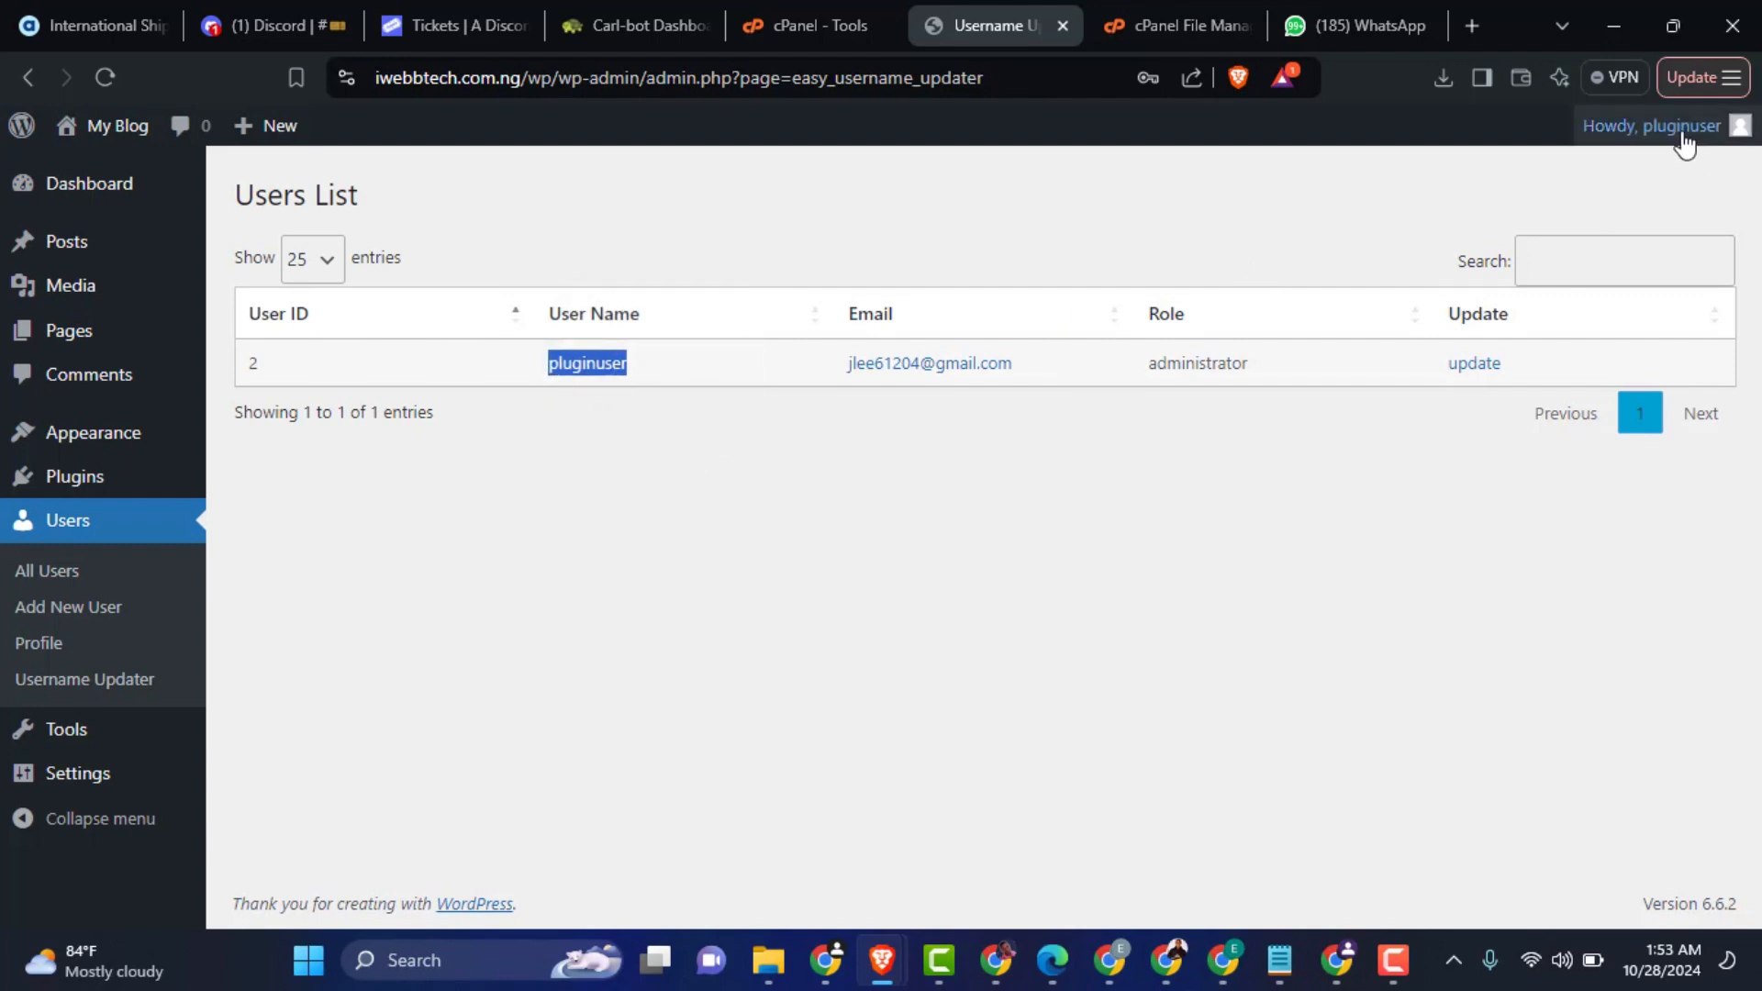
mouse_move(1735, 126)
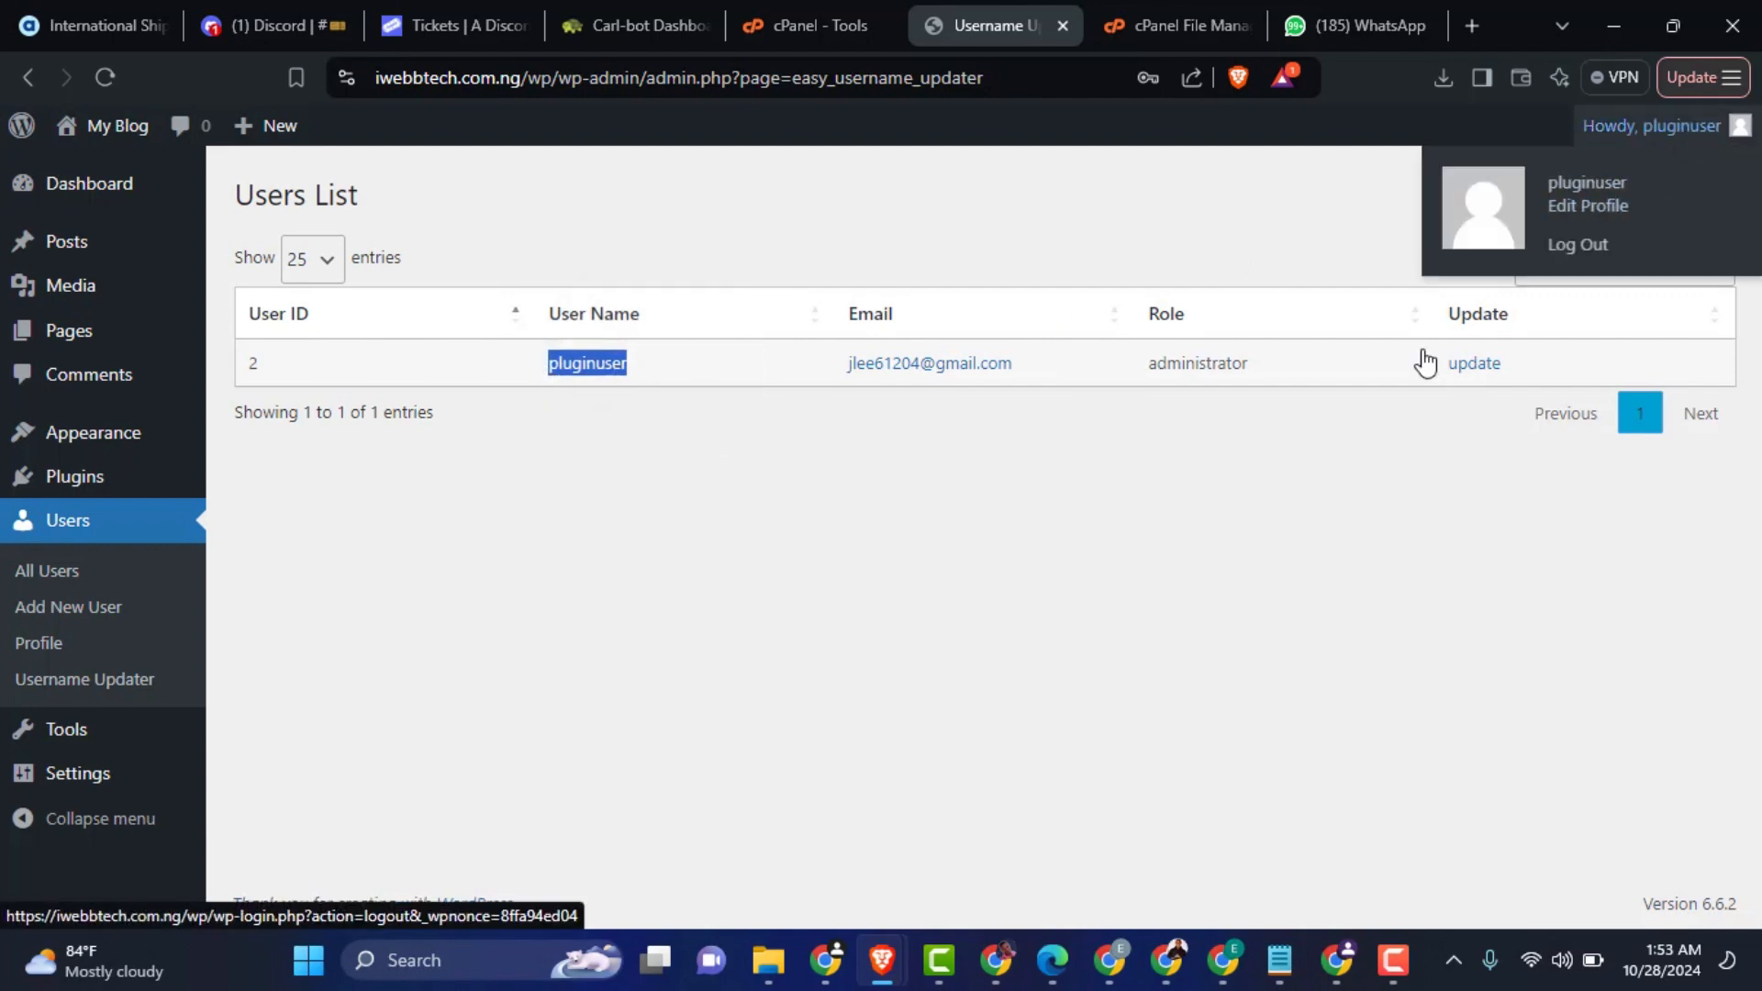
left_click(41, 573)
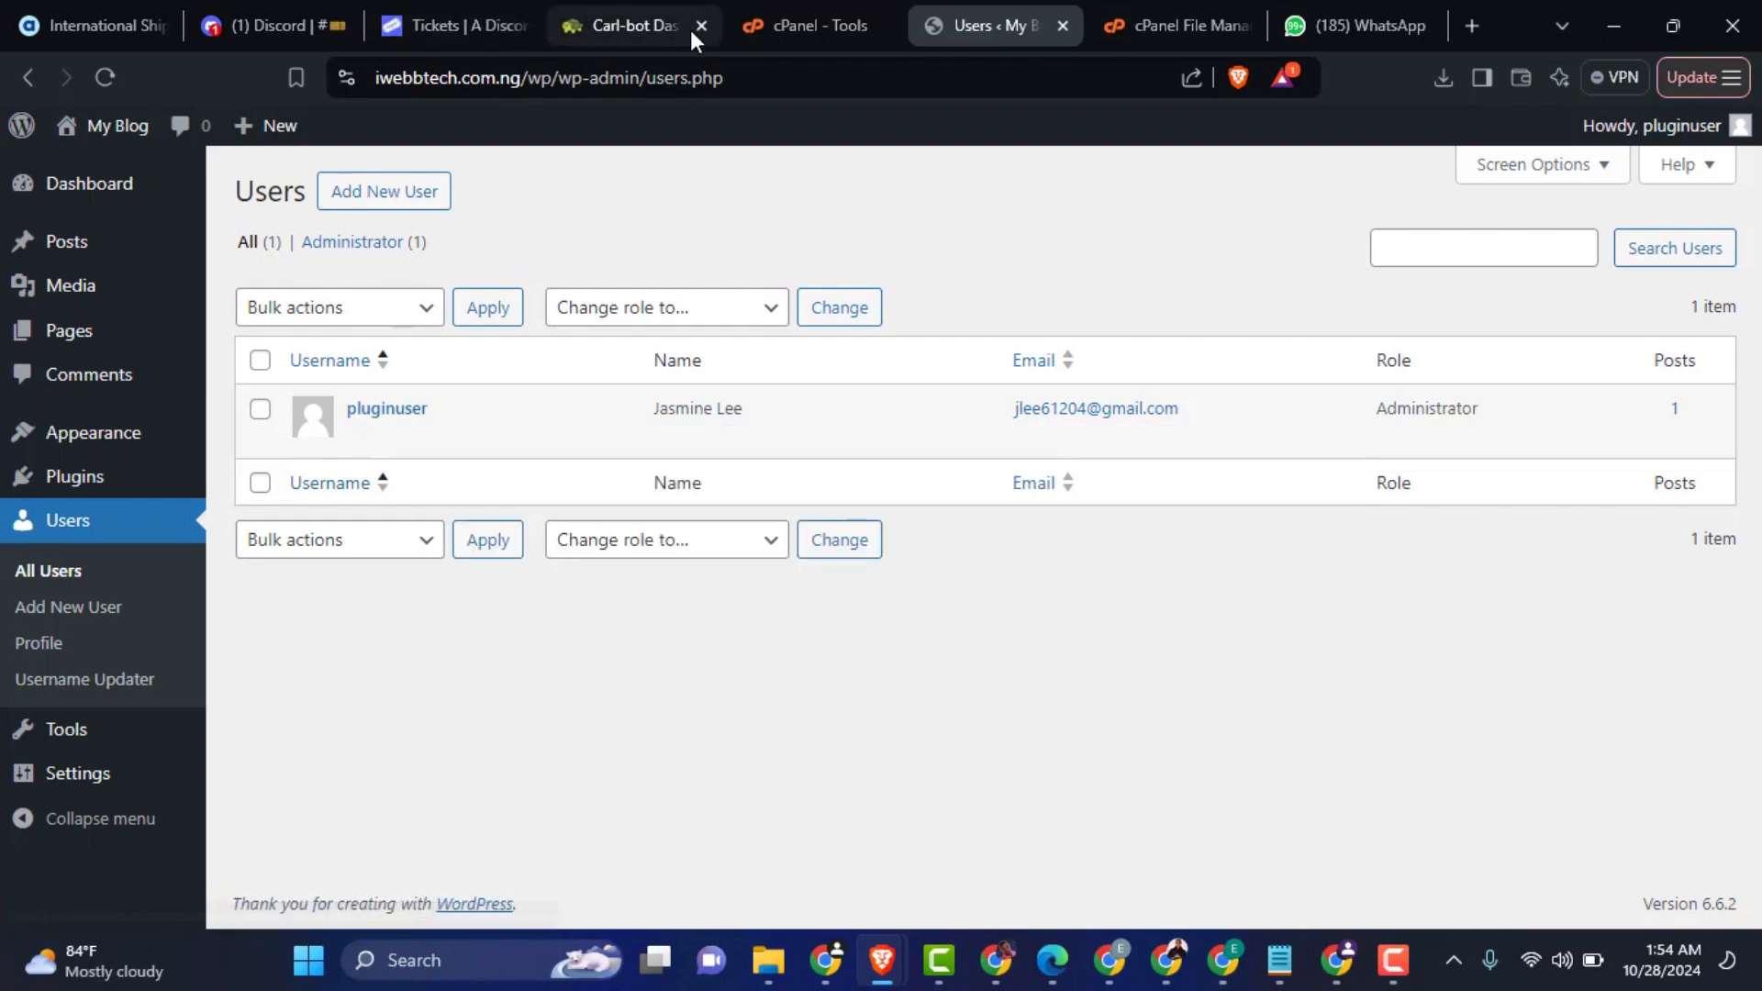
Step: Switch to cPanel and open WordPress Manager by Softaculous from its software tools
left_click(782, 19)
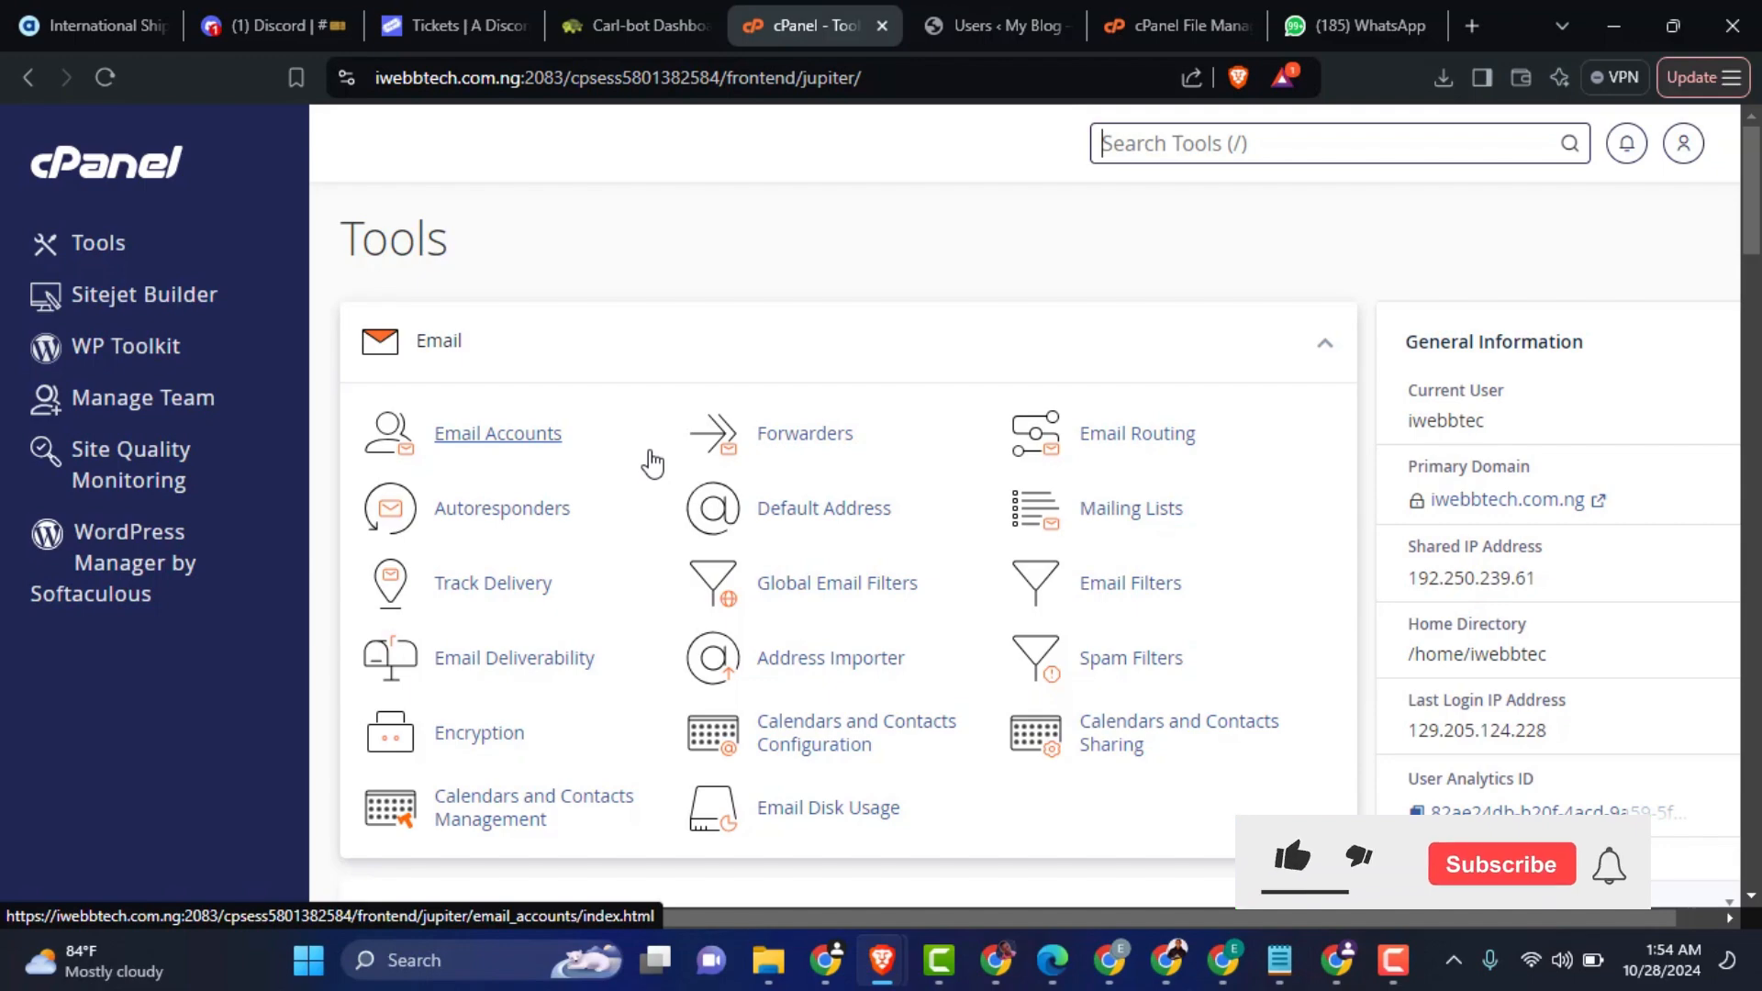
scroll(661, 473, "down", 15)
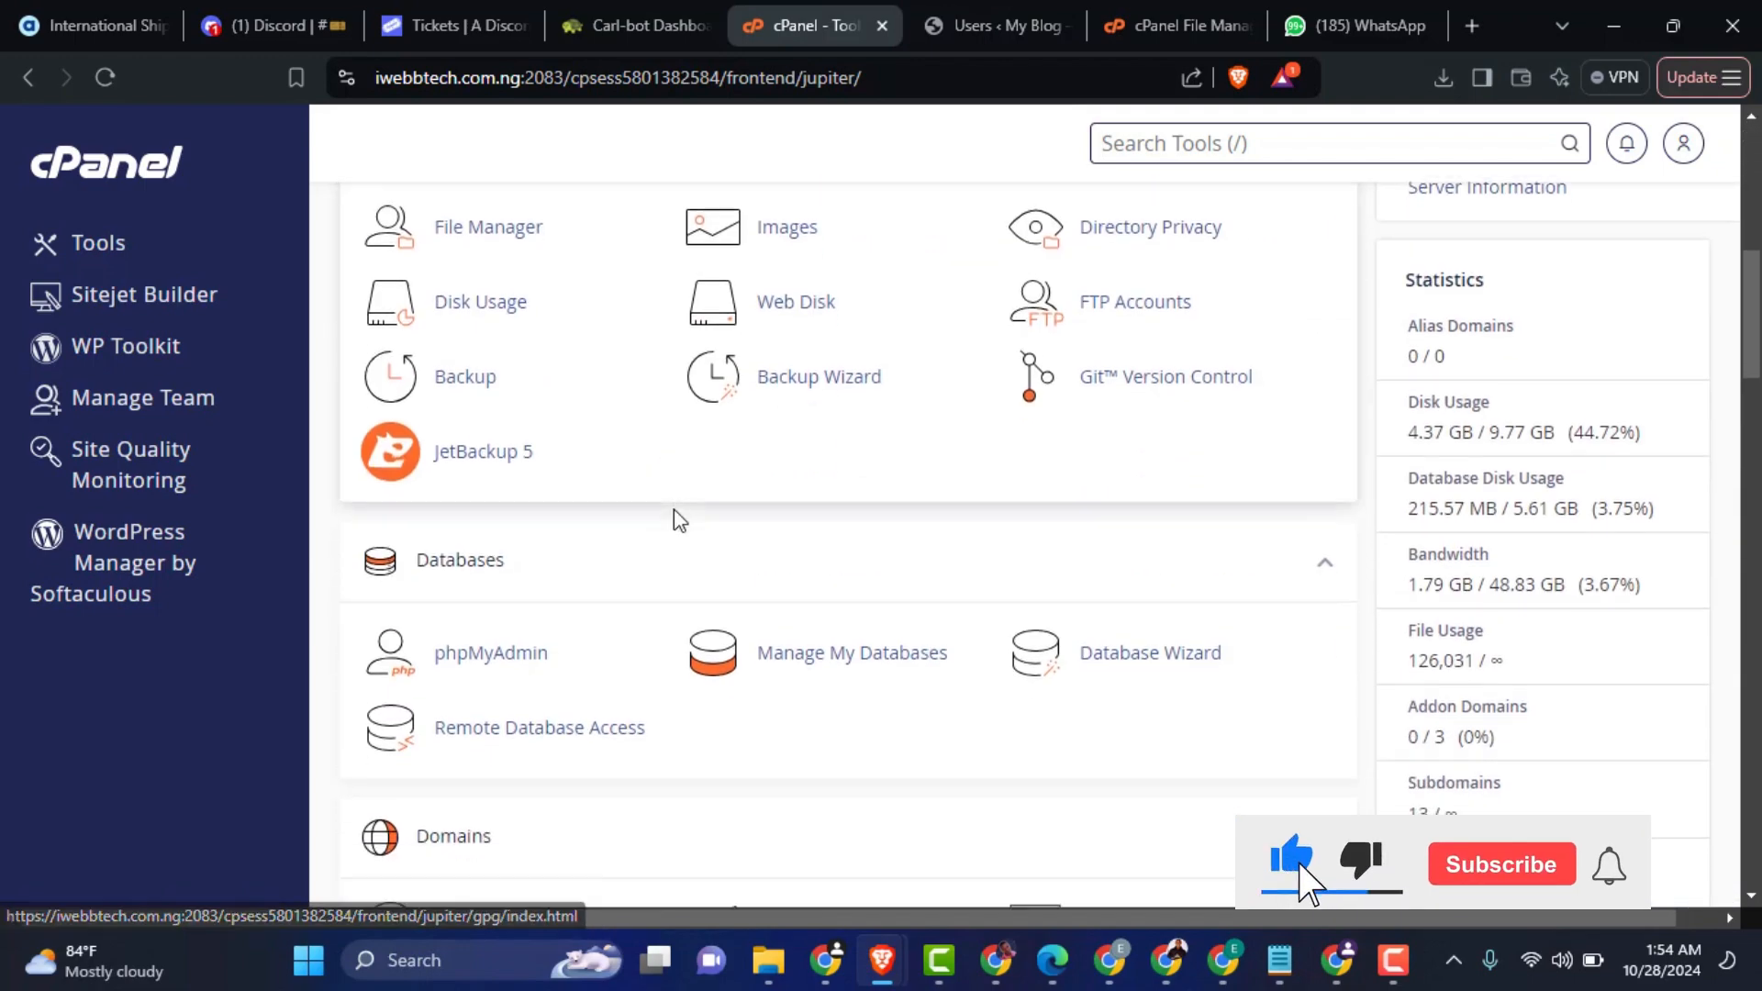
scroll(961, 563, "down", 10)
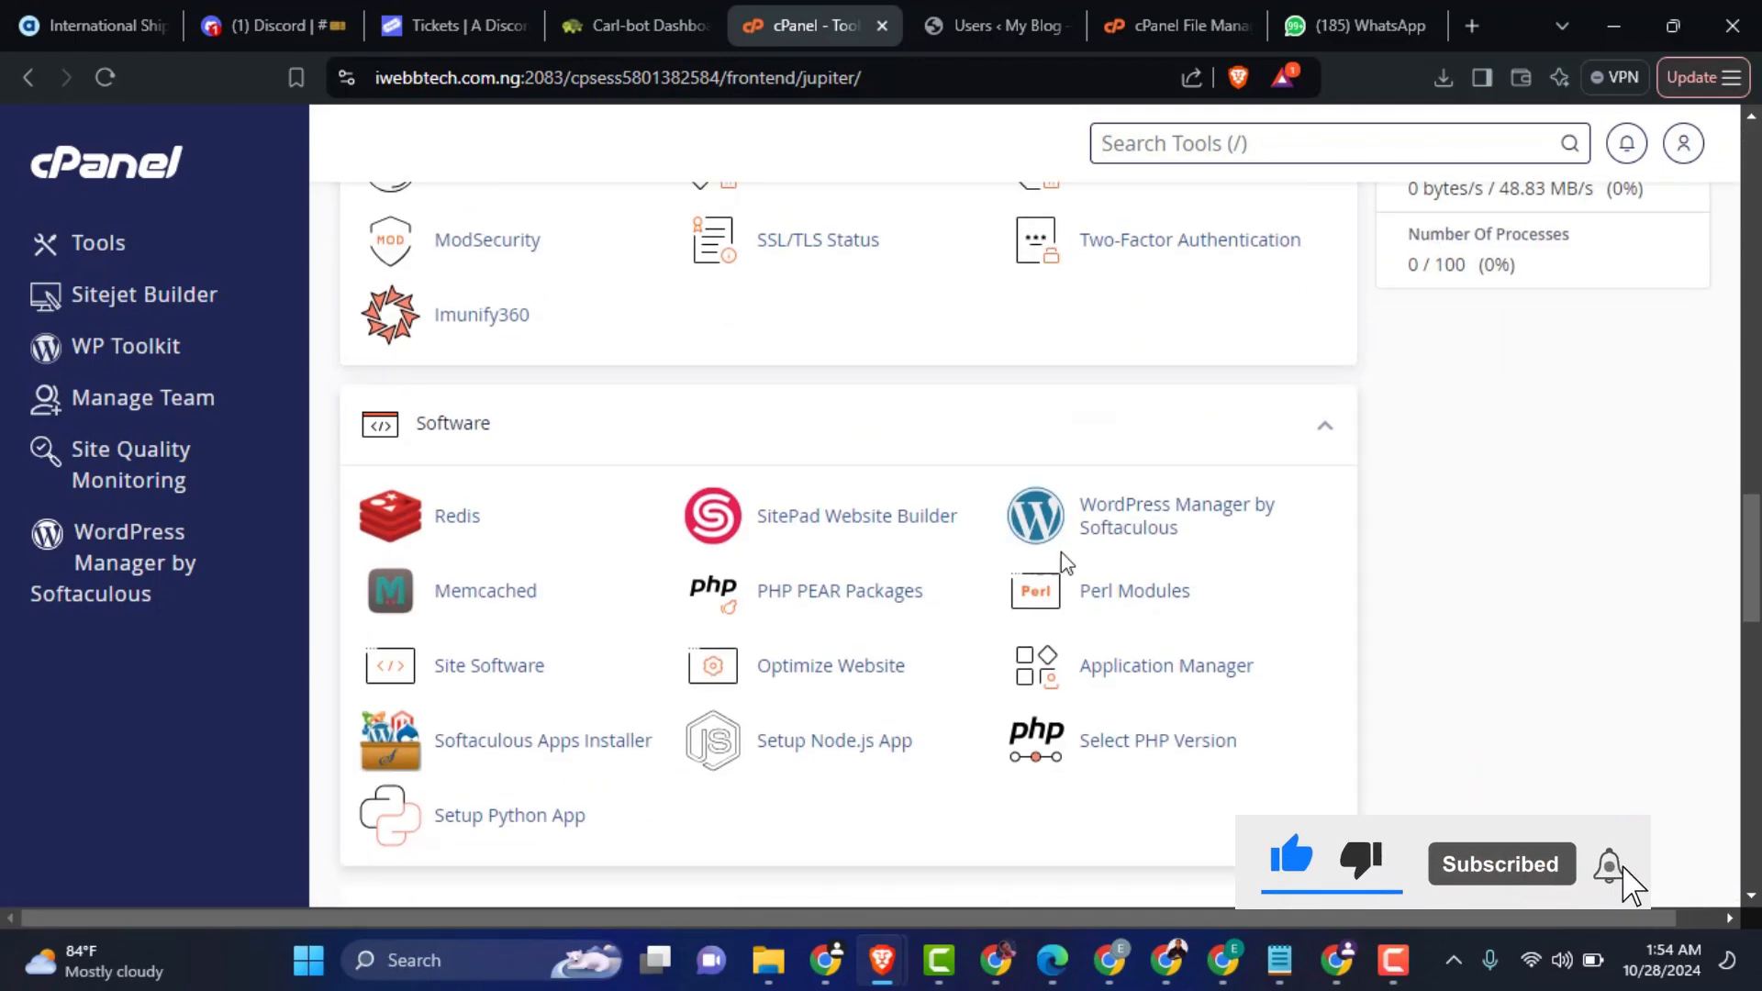
left_click(1128, 523)
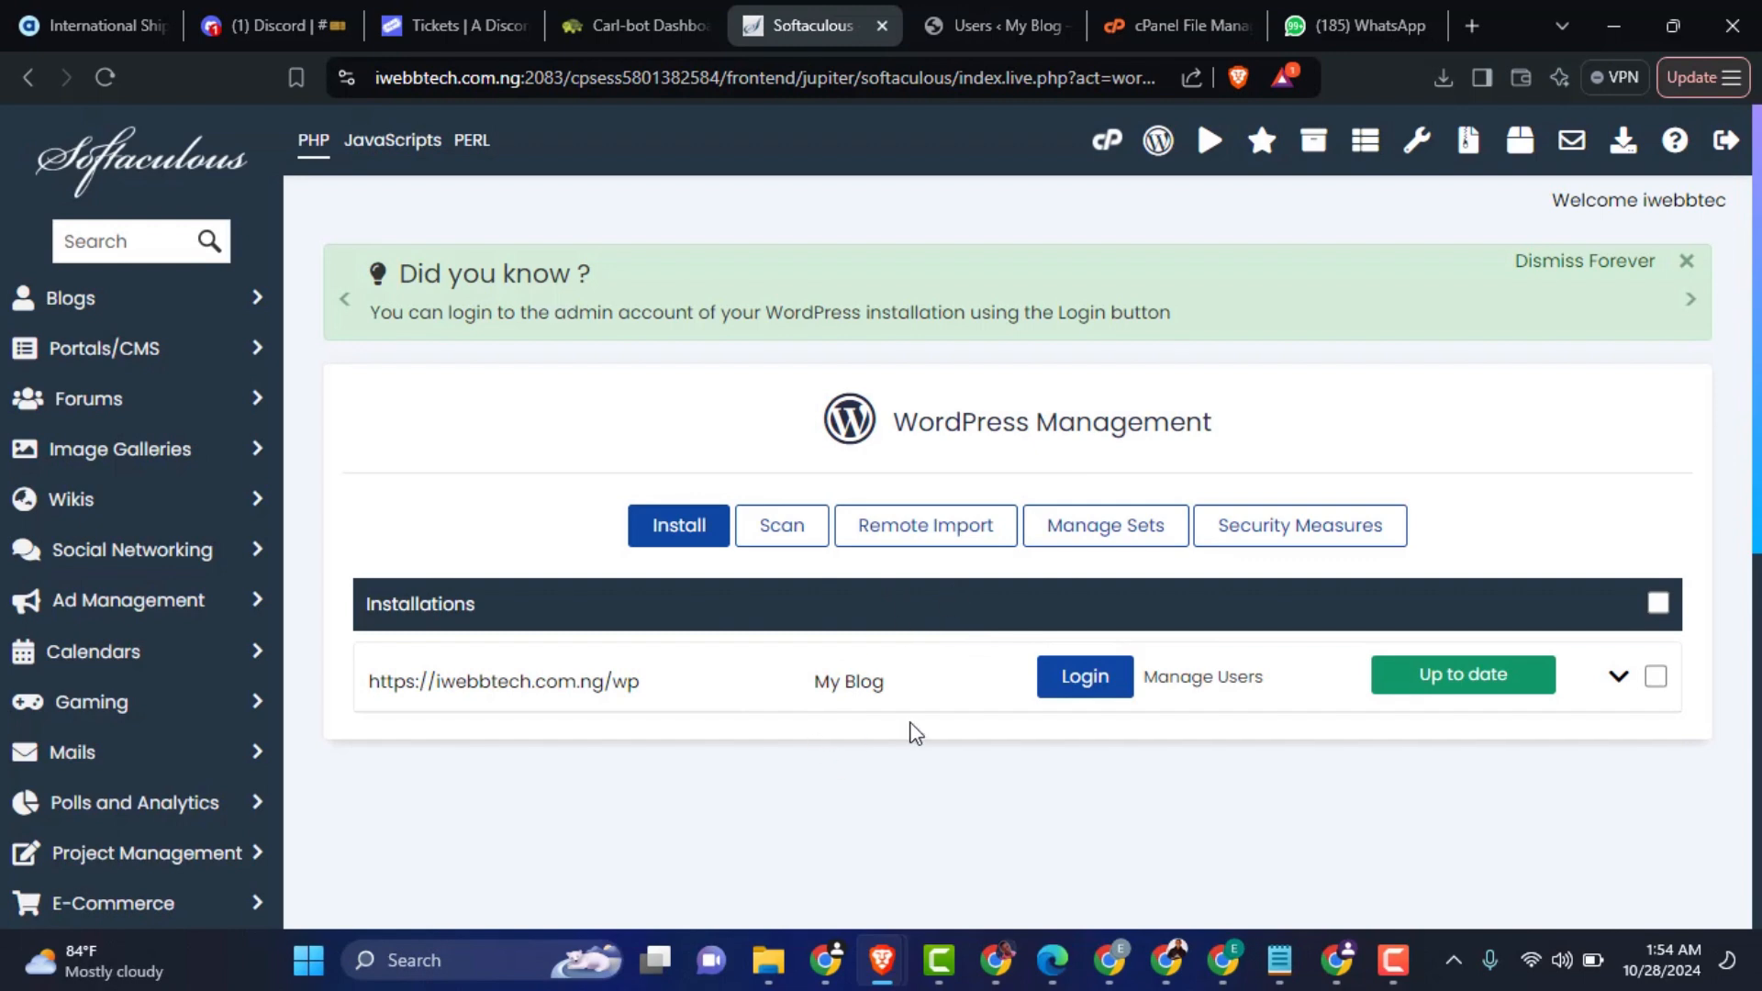
Step: Expand the My Blog installation's settings and database details, then open its database in phpMyAdmin
left_click(1618, 681)
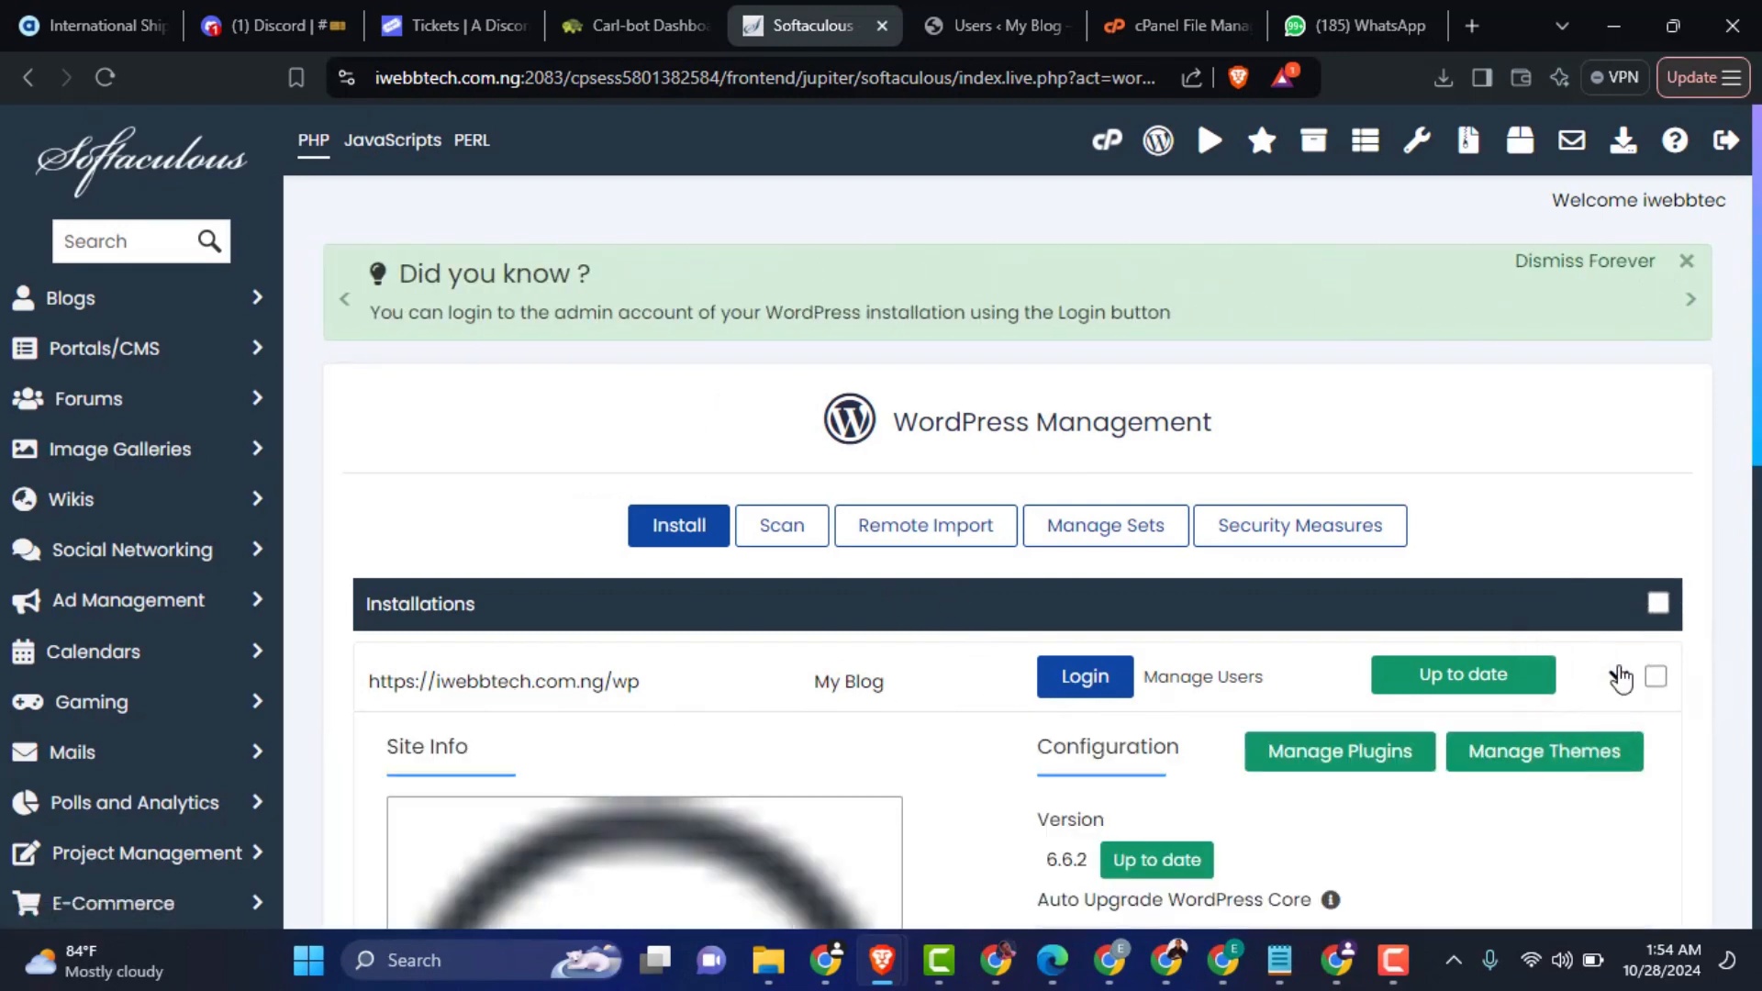
scroll(1597, 703, "down", 7)
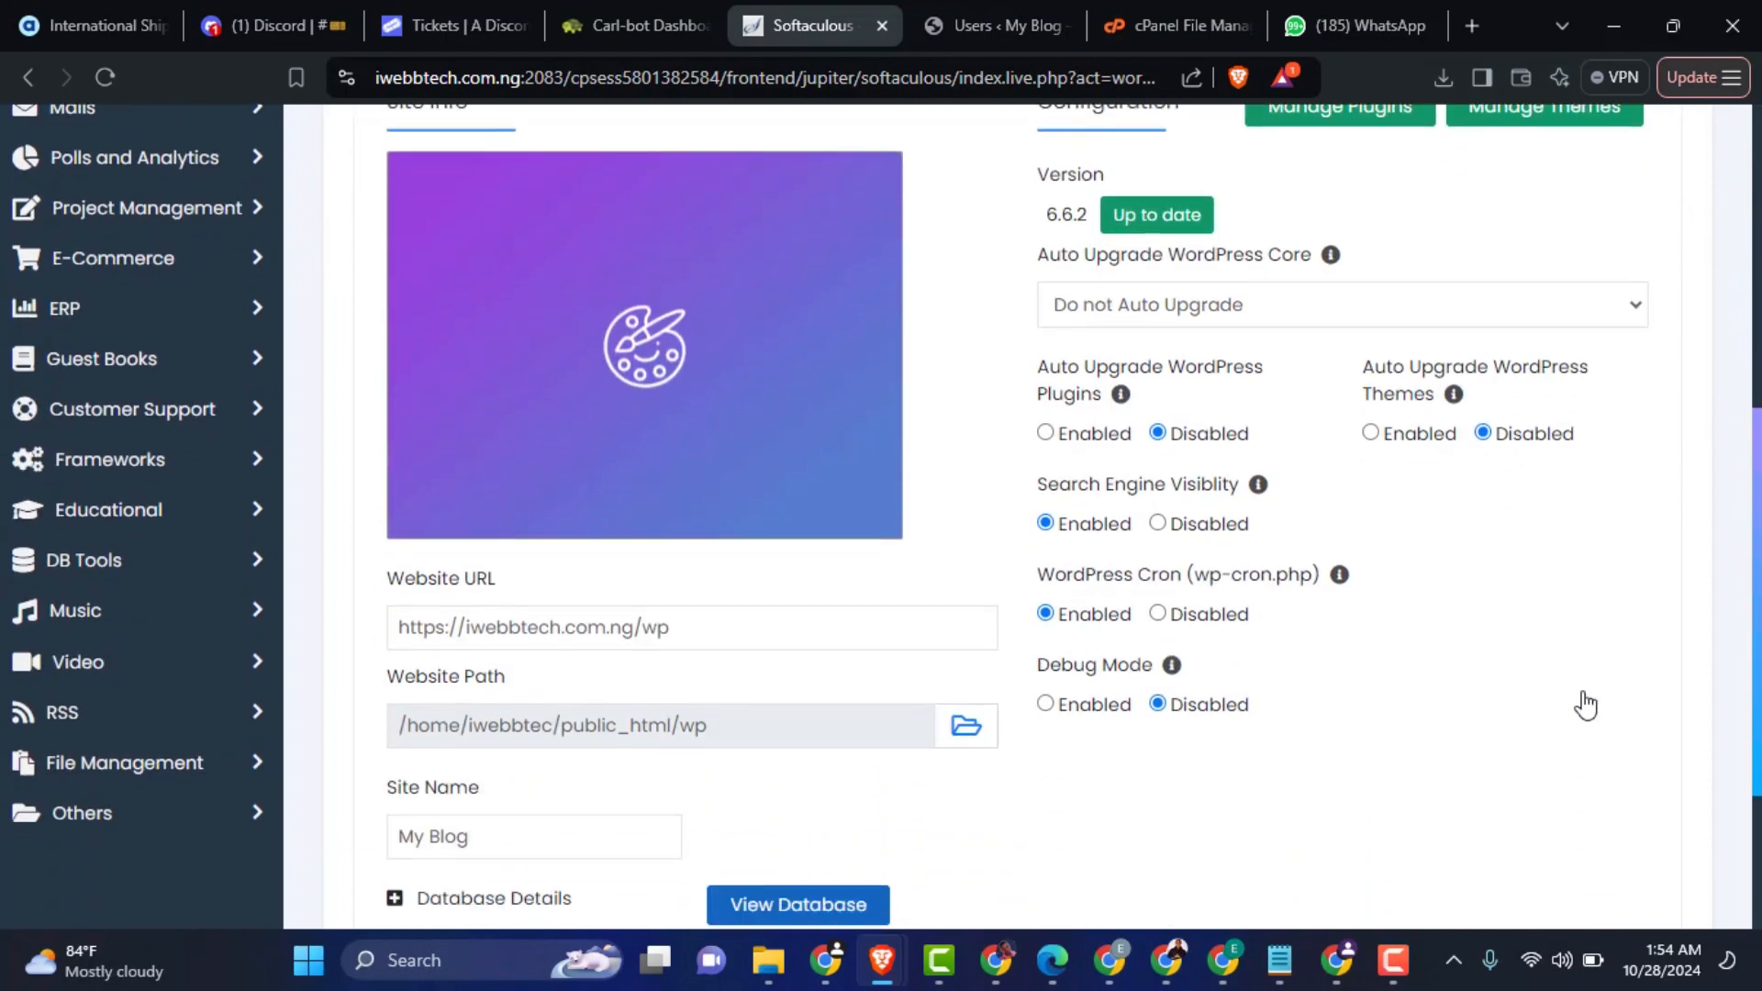
scroll(1308, 624, "down", 2)
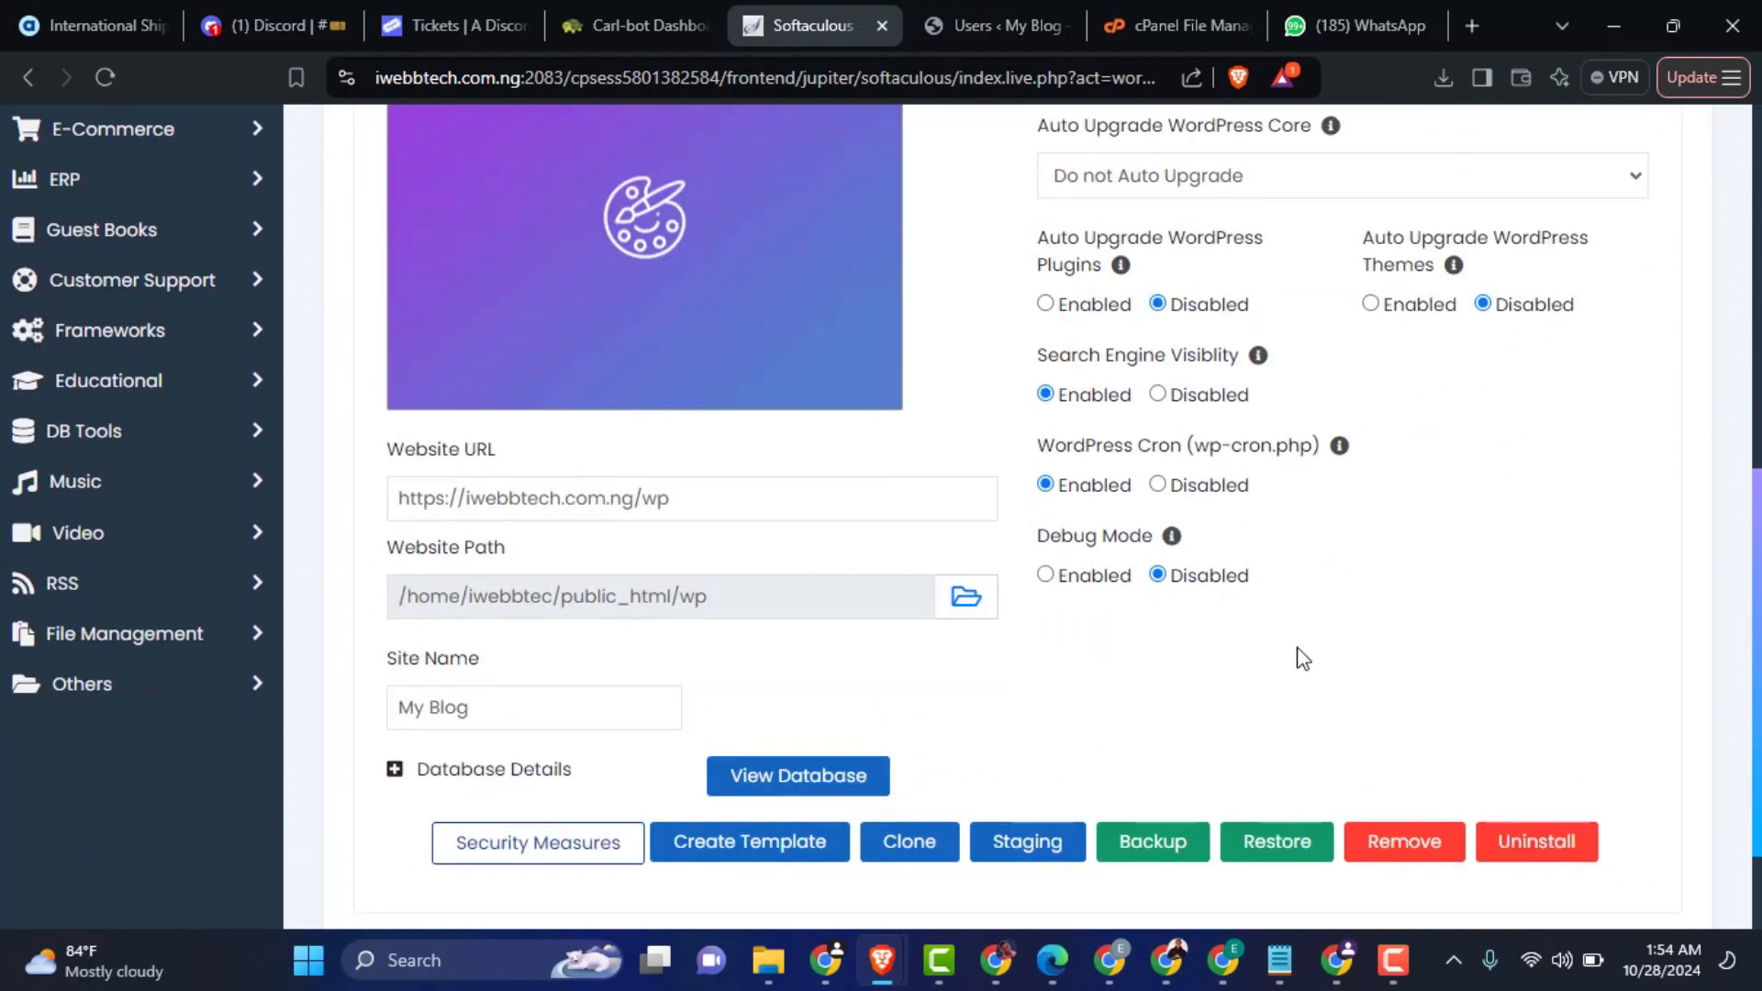
scroll(1294, 665, "down", 1)
left_click(395, 640)
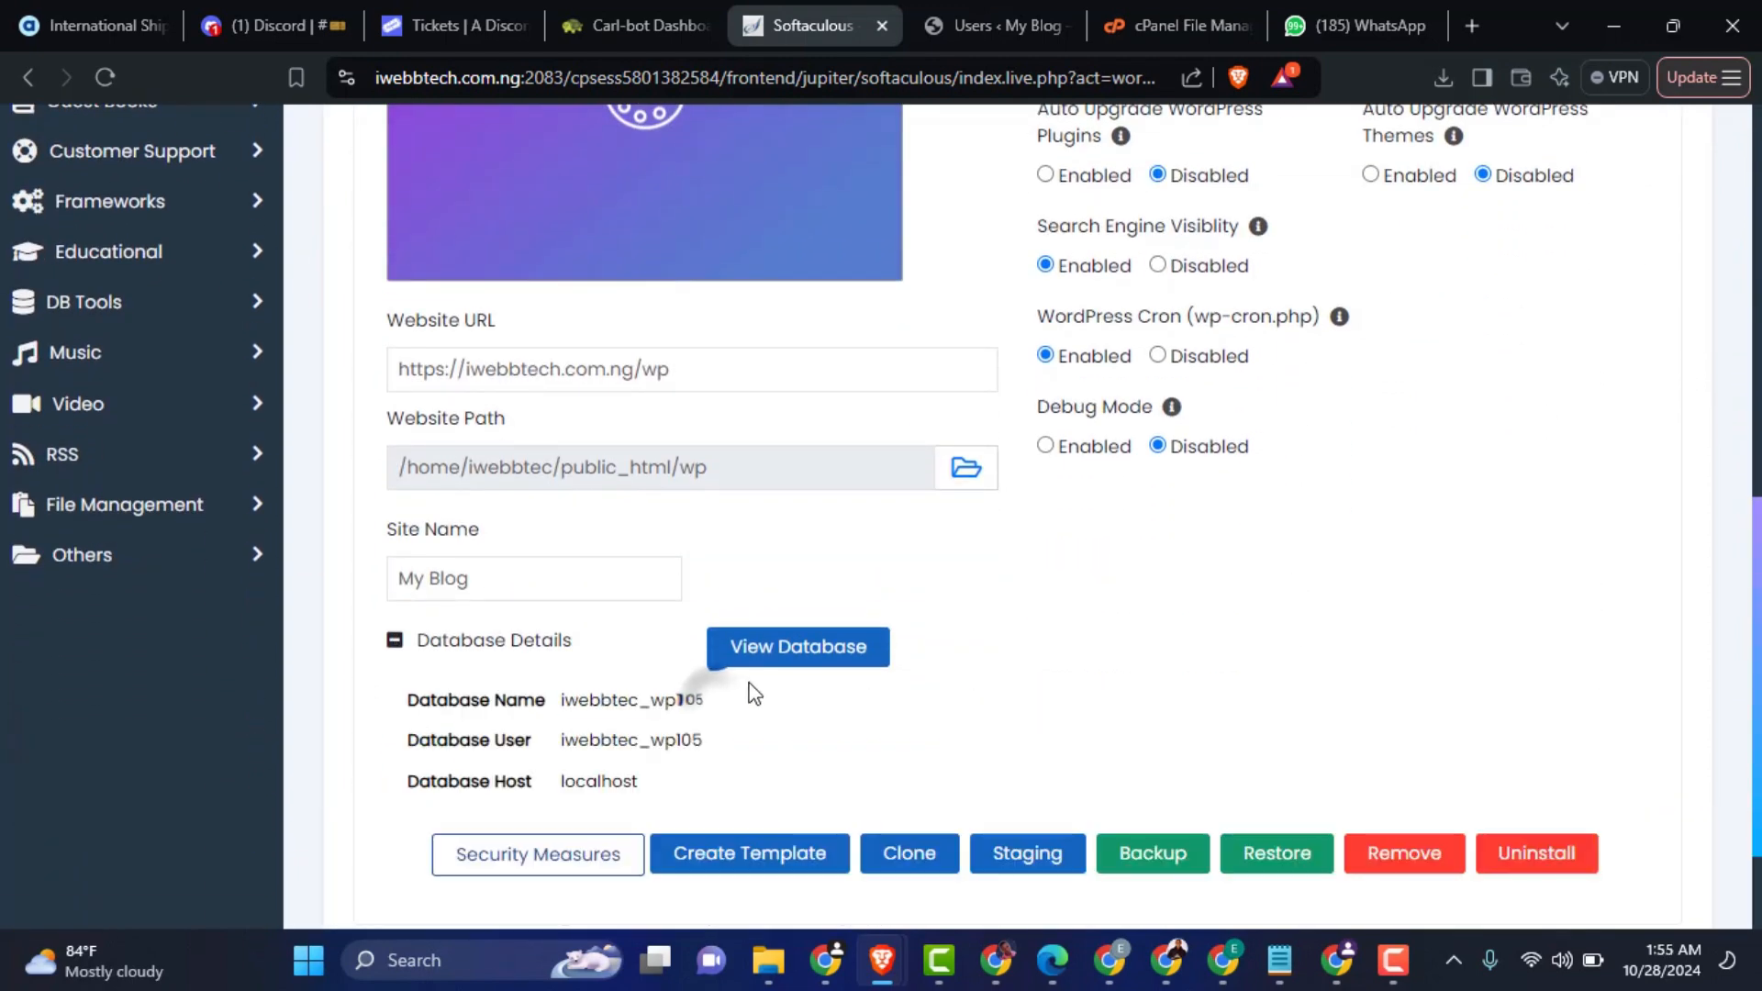
left_click(762, 648)
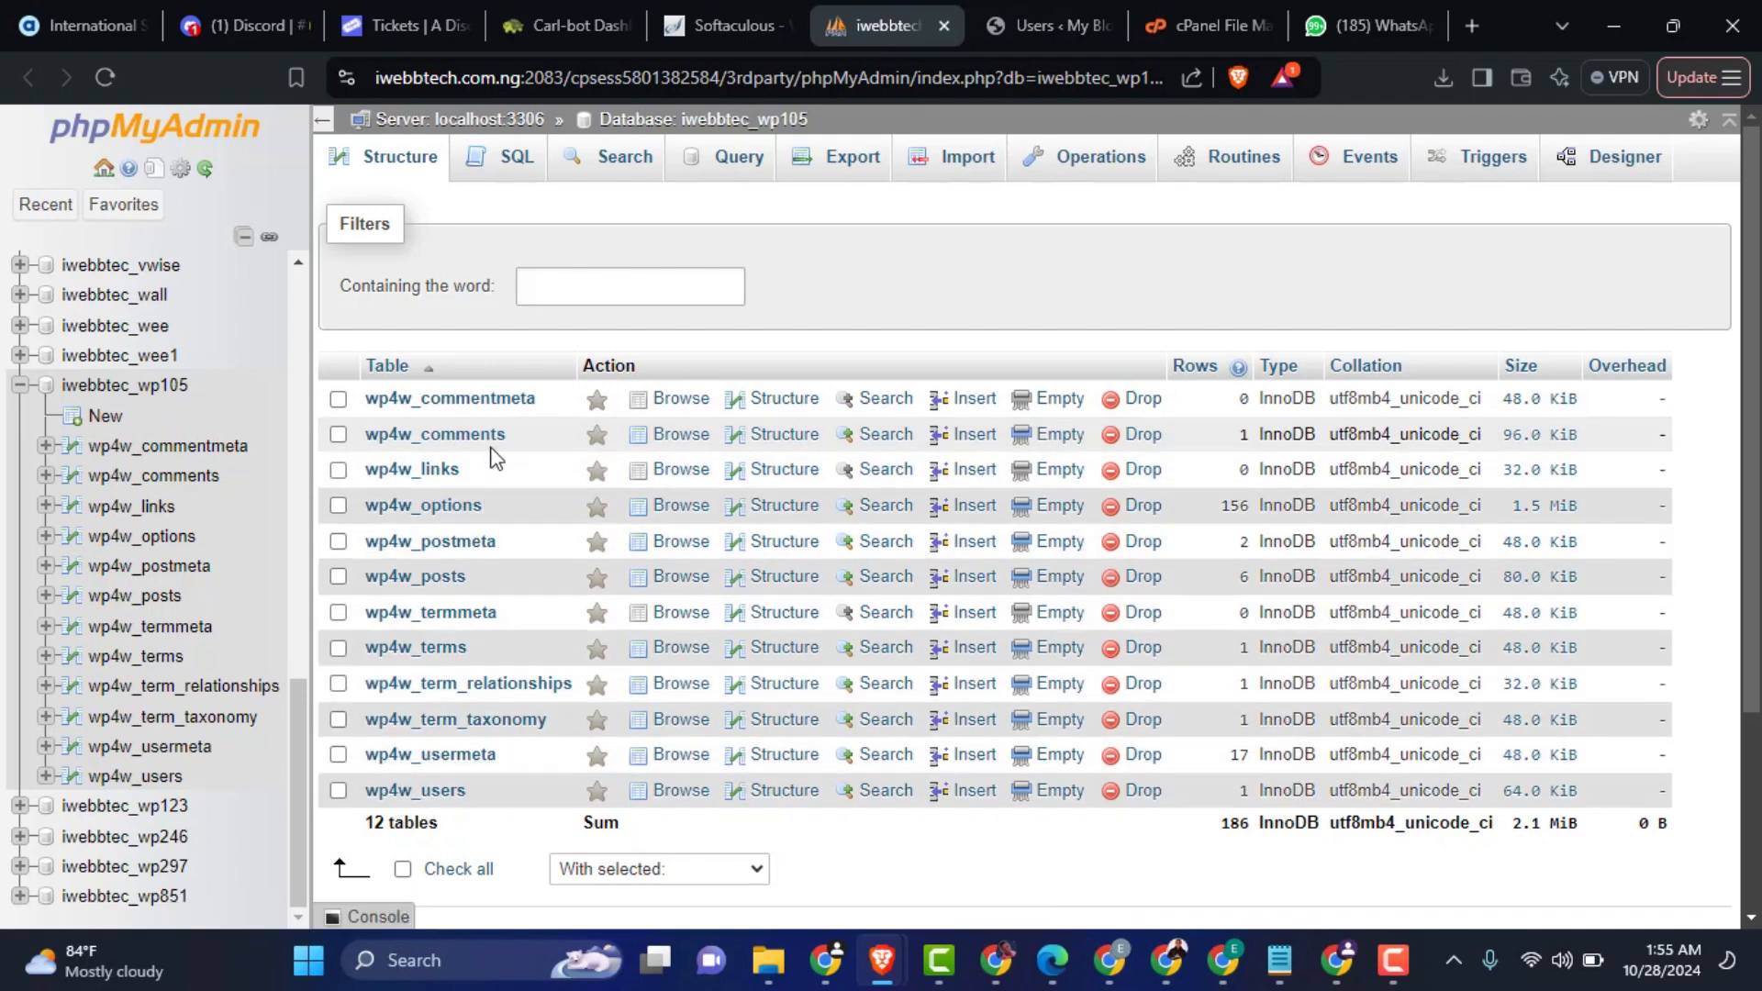
Step: Browse the wp4w_users table and open the administrator's user_login value for editing with its text selected
left_click(443, 793)
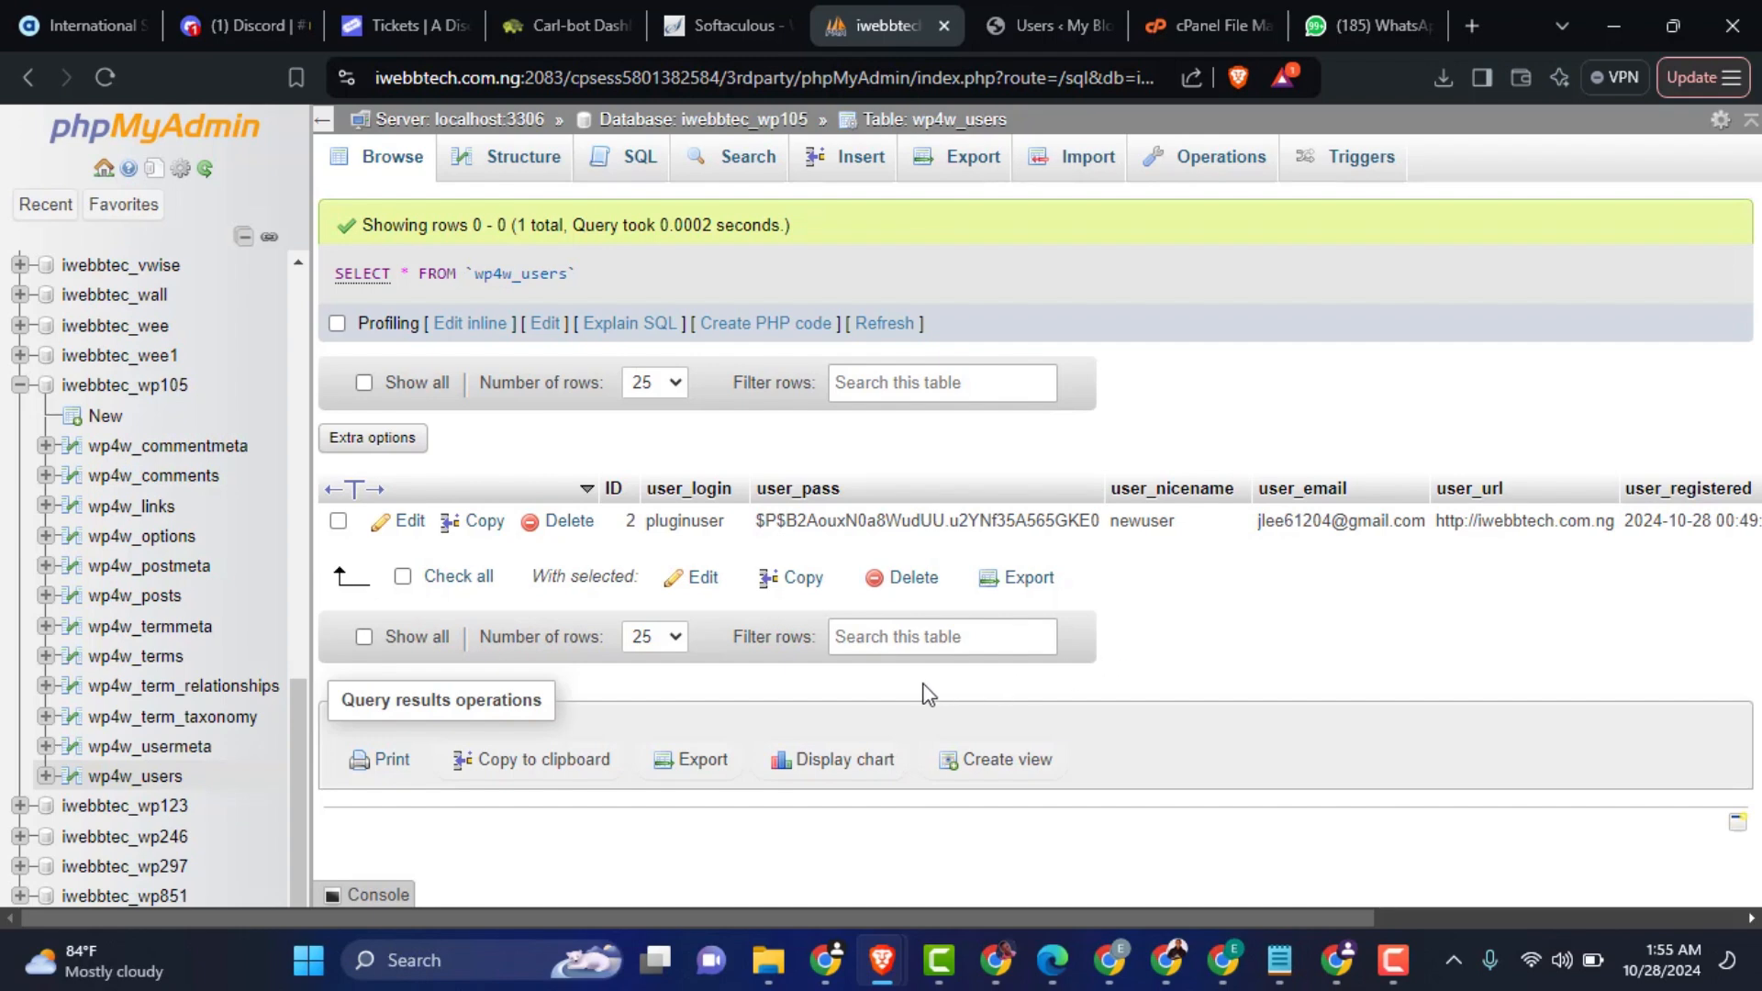
double_click(674, 522)
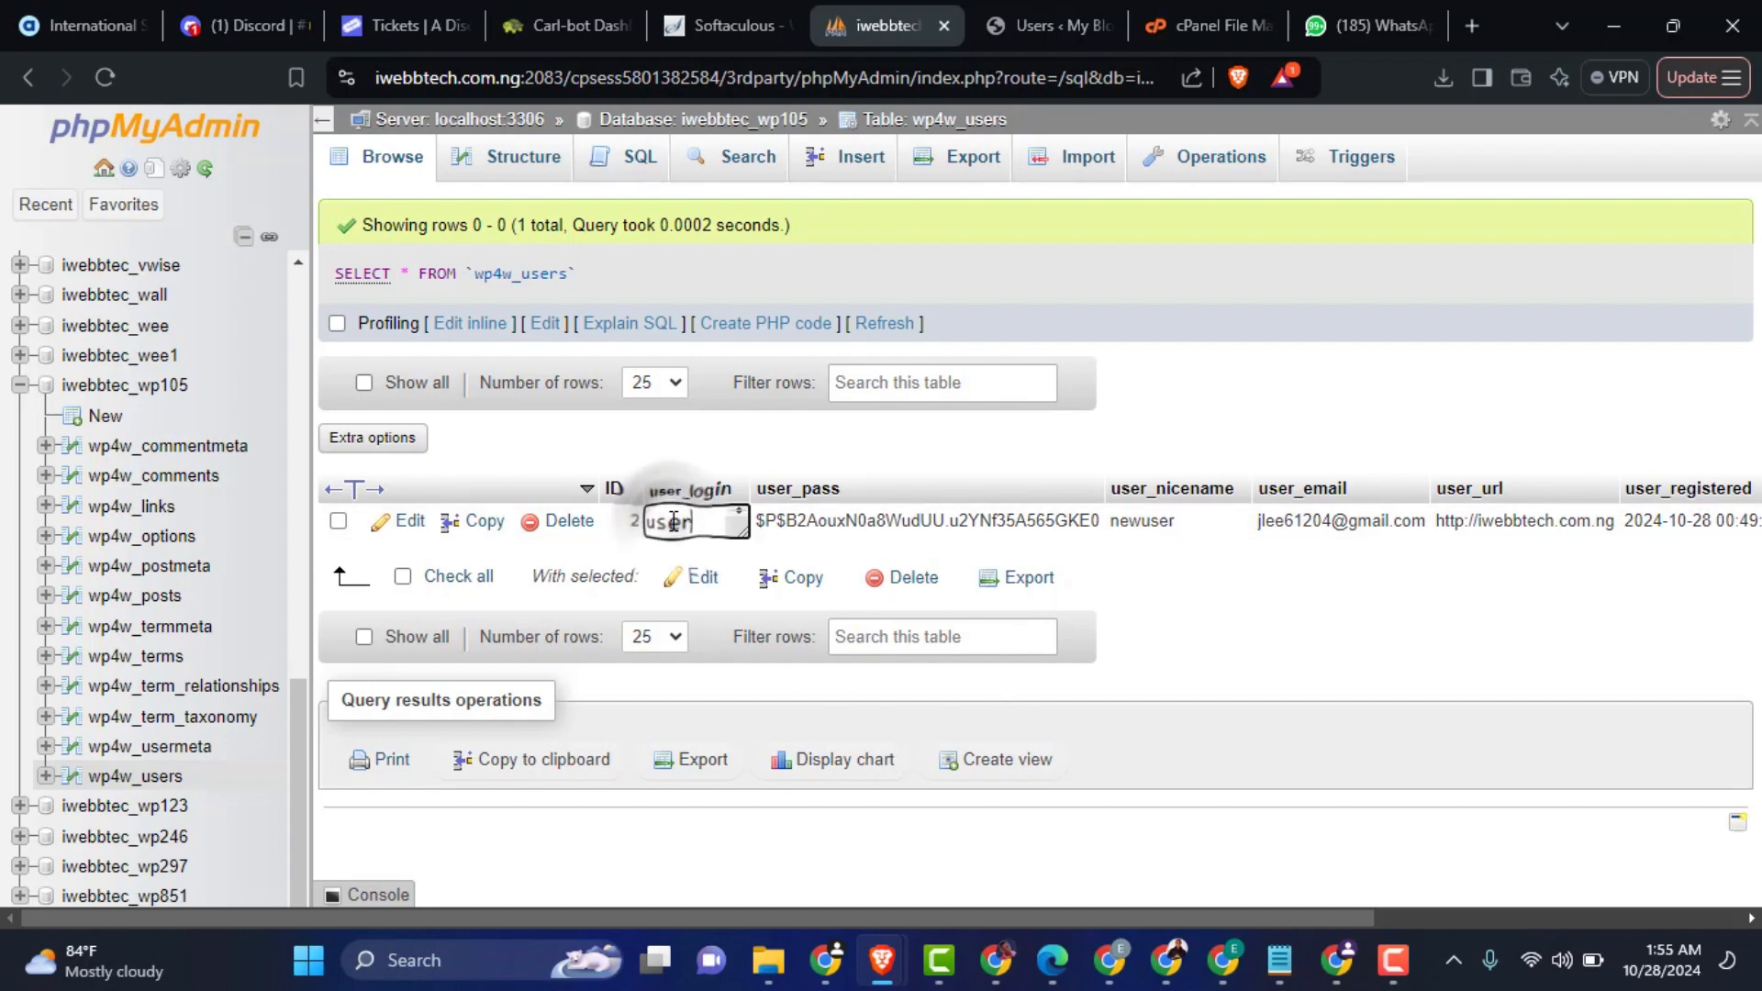
double_click(674, 522)
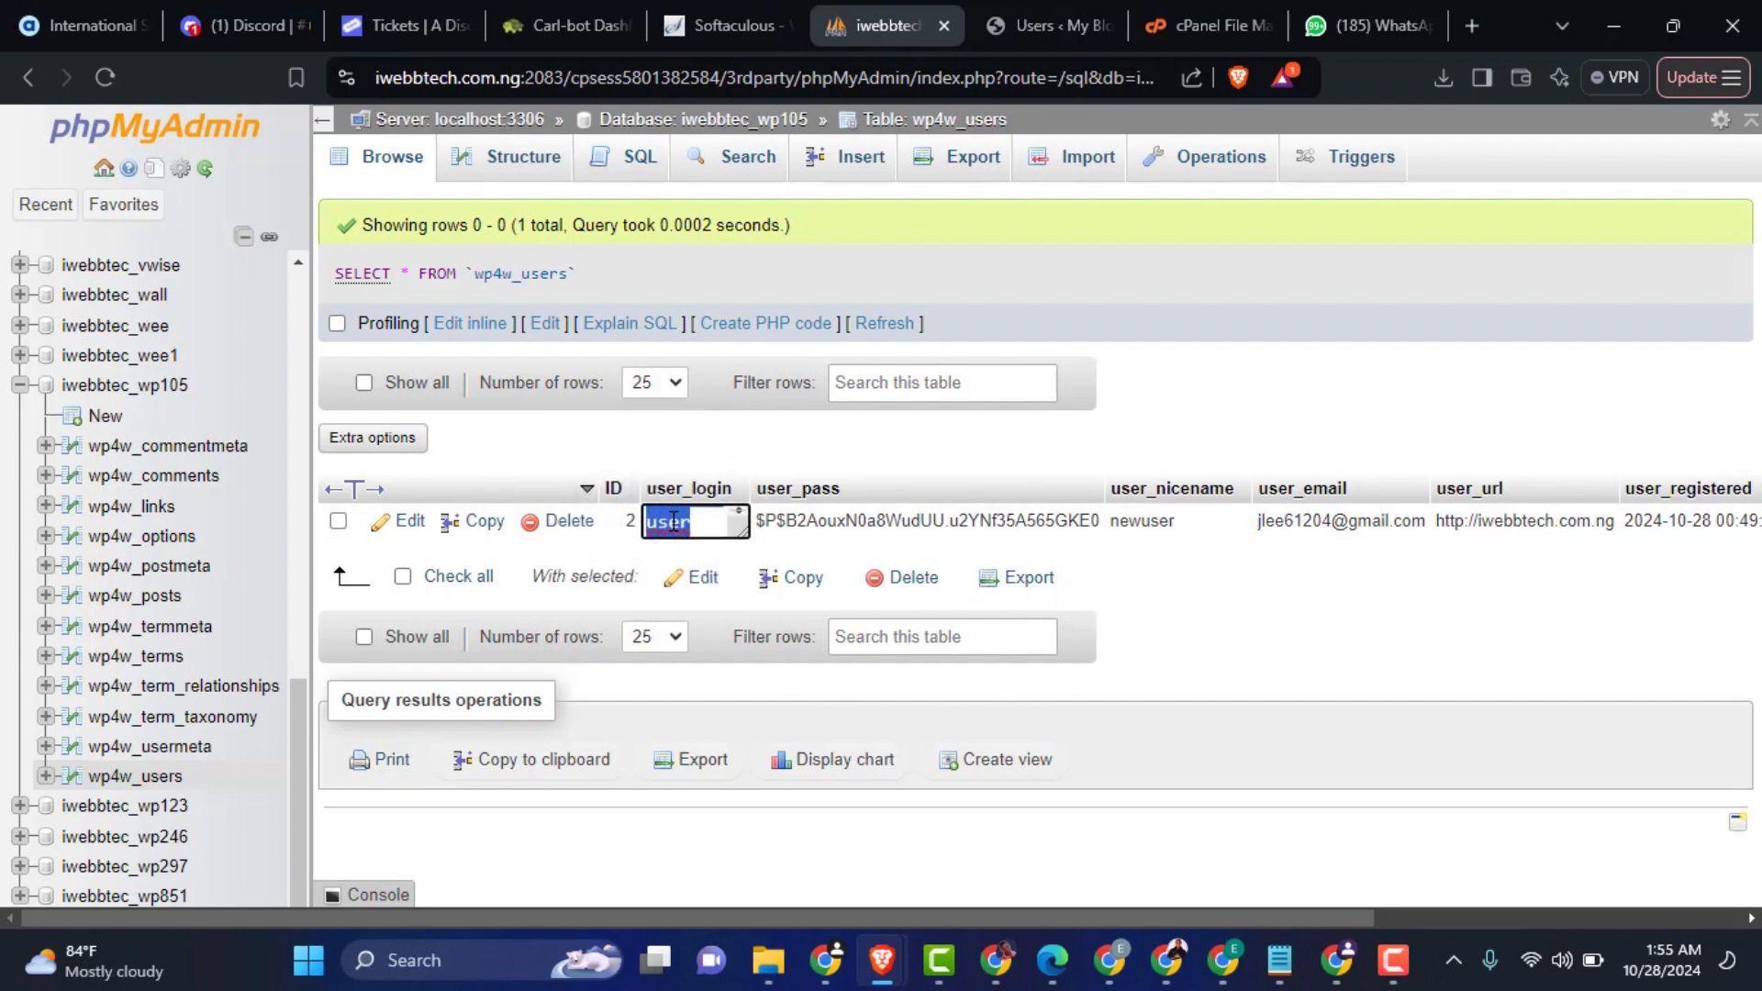
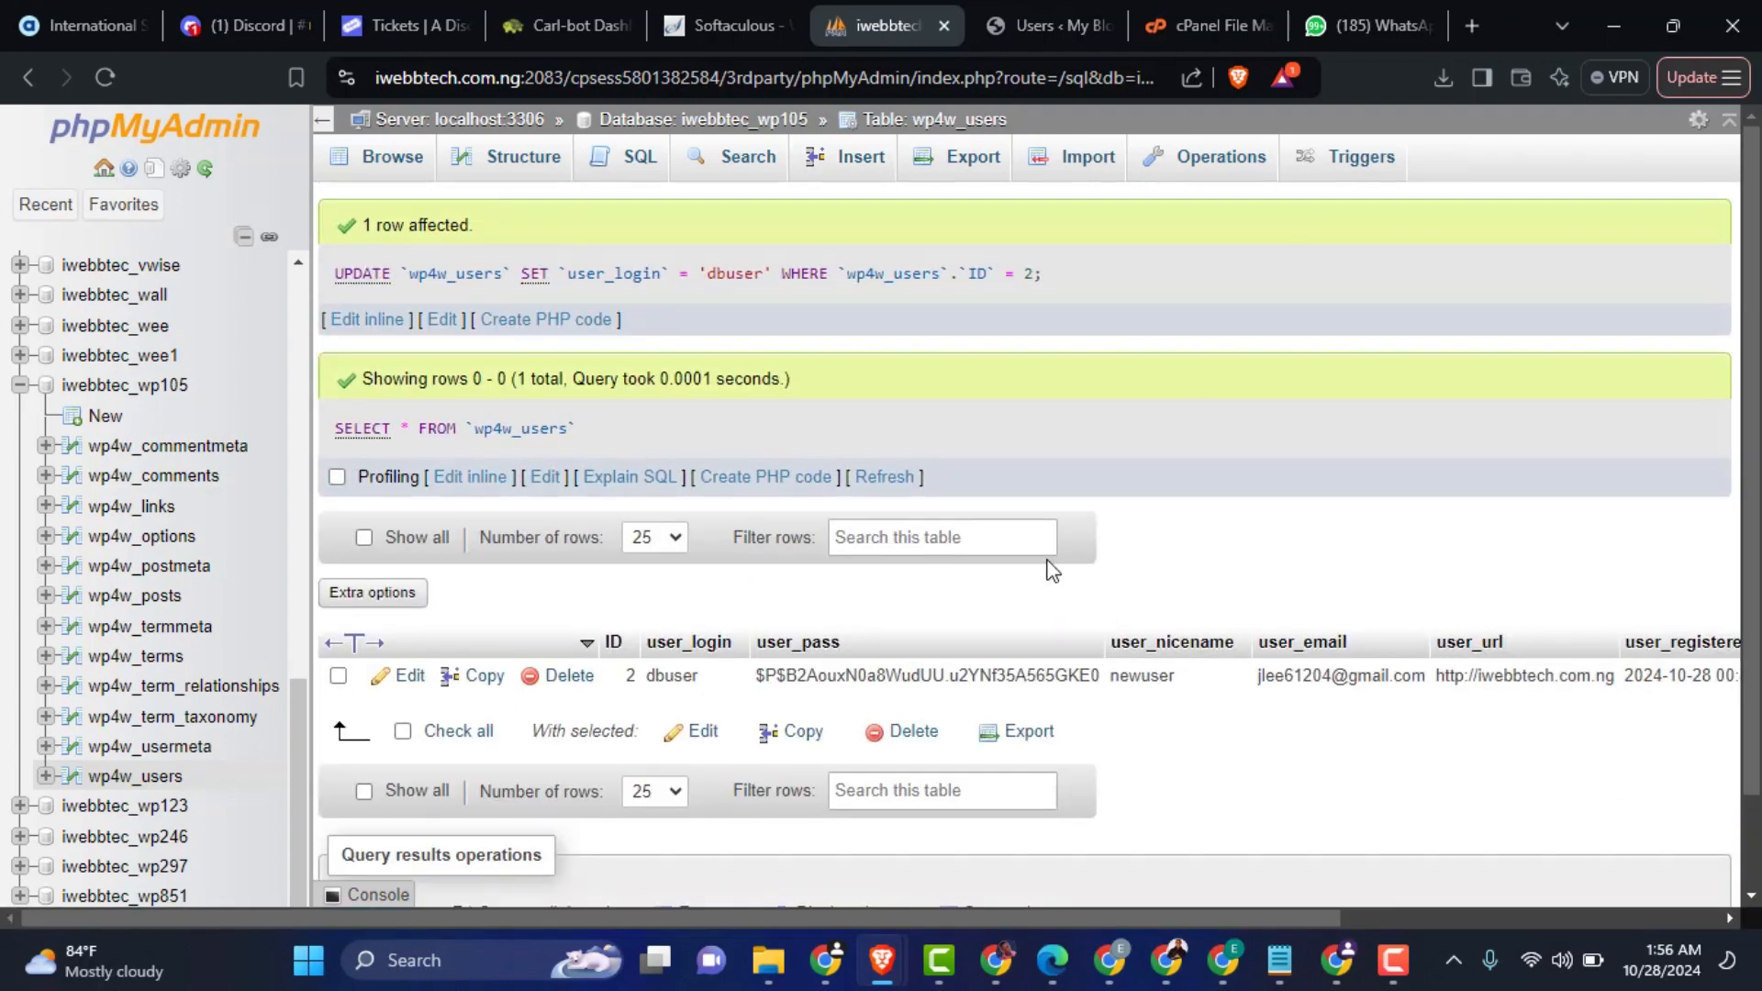
Step: Switch to the WordPress Users page and log back in with the username dbuser and the account password
left_click(1033, 16)
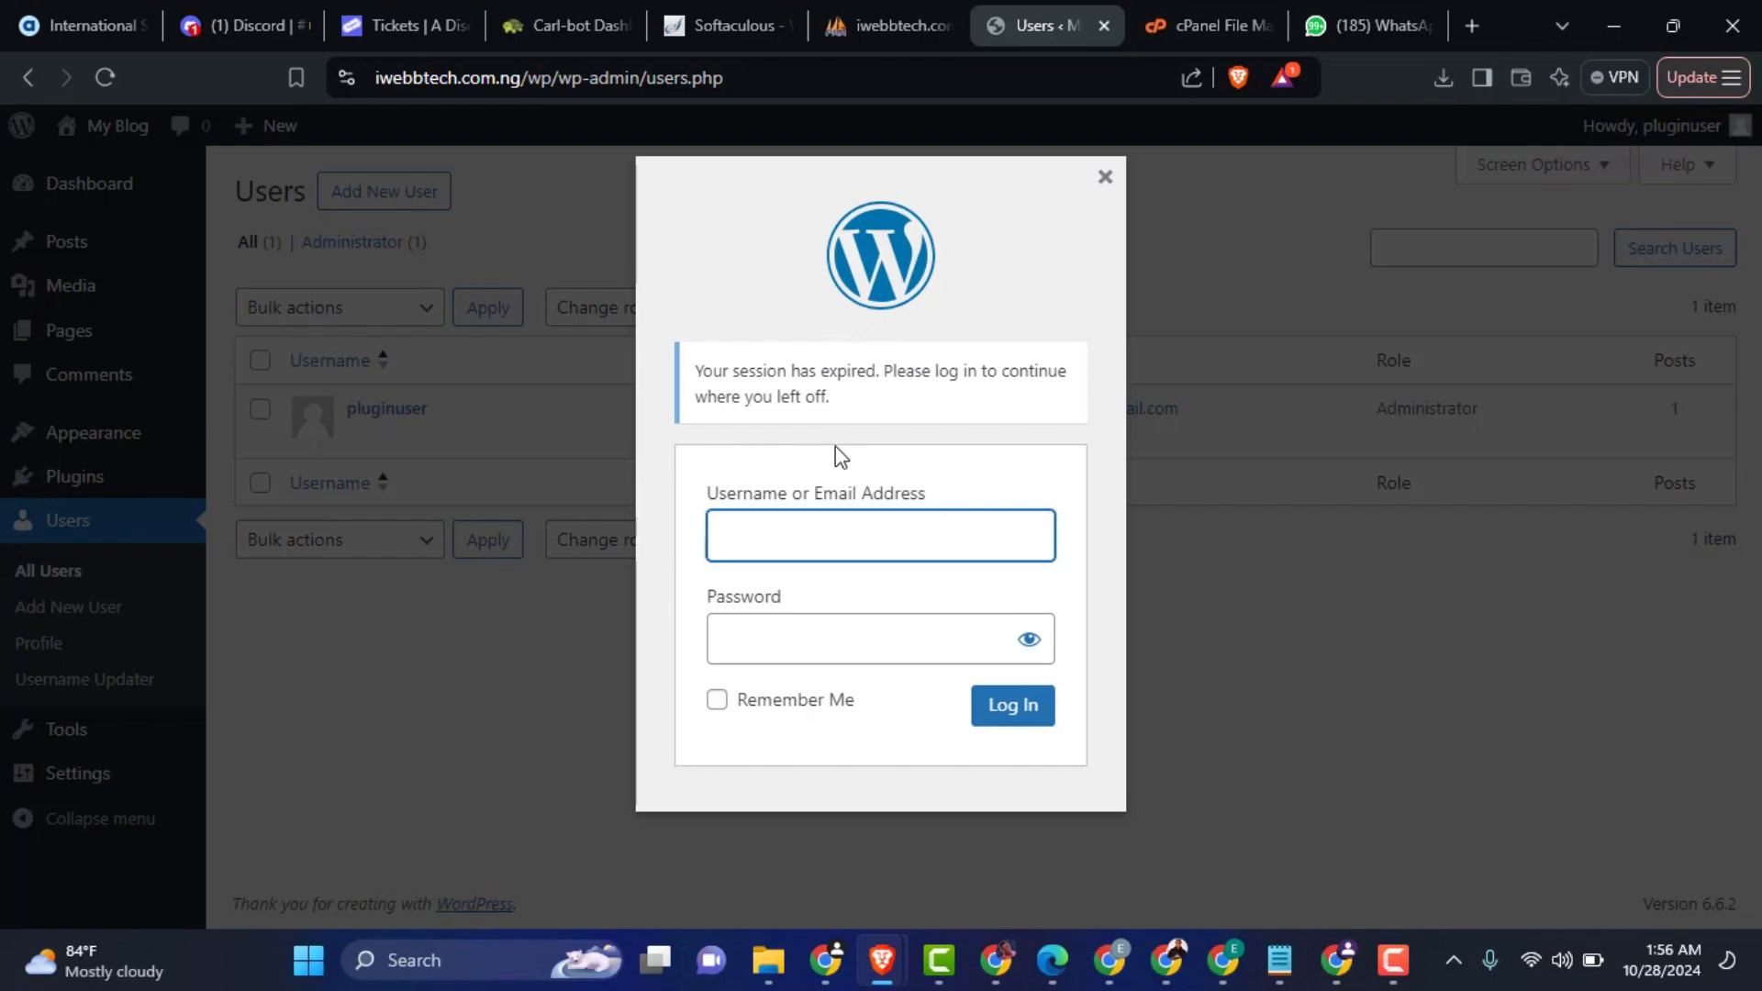
left_click(796, 549)
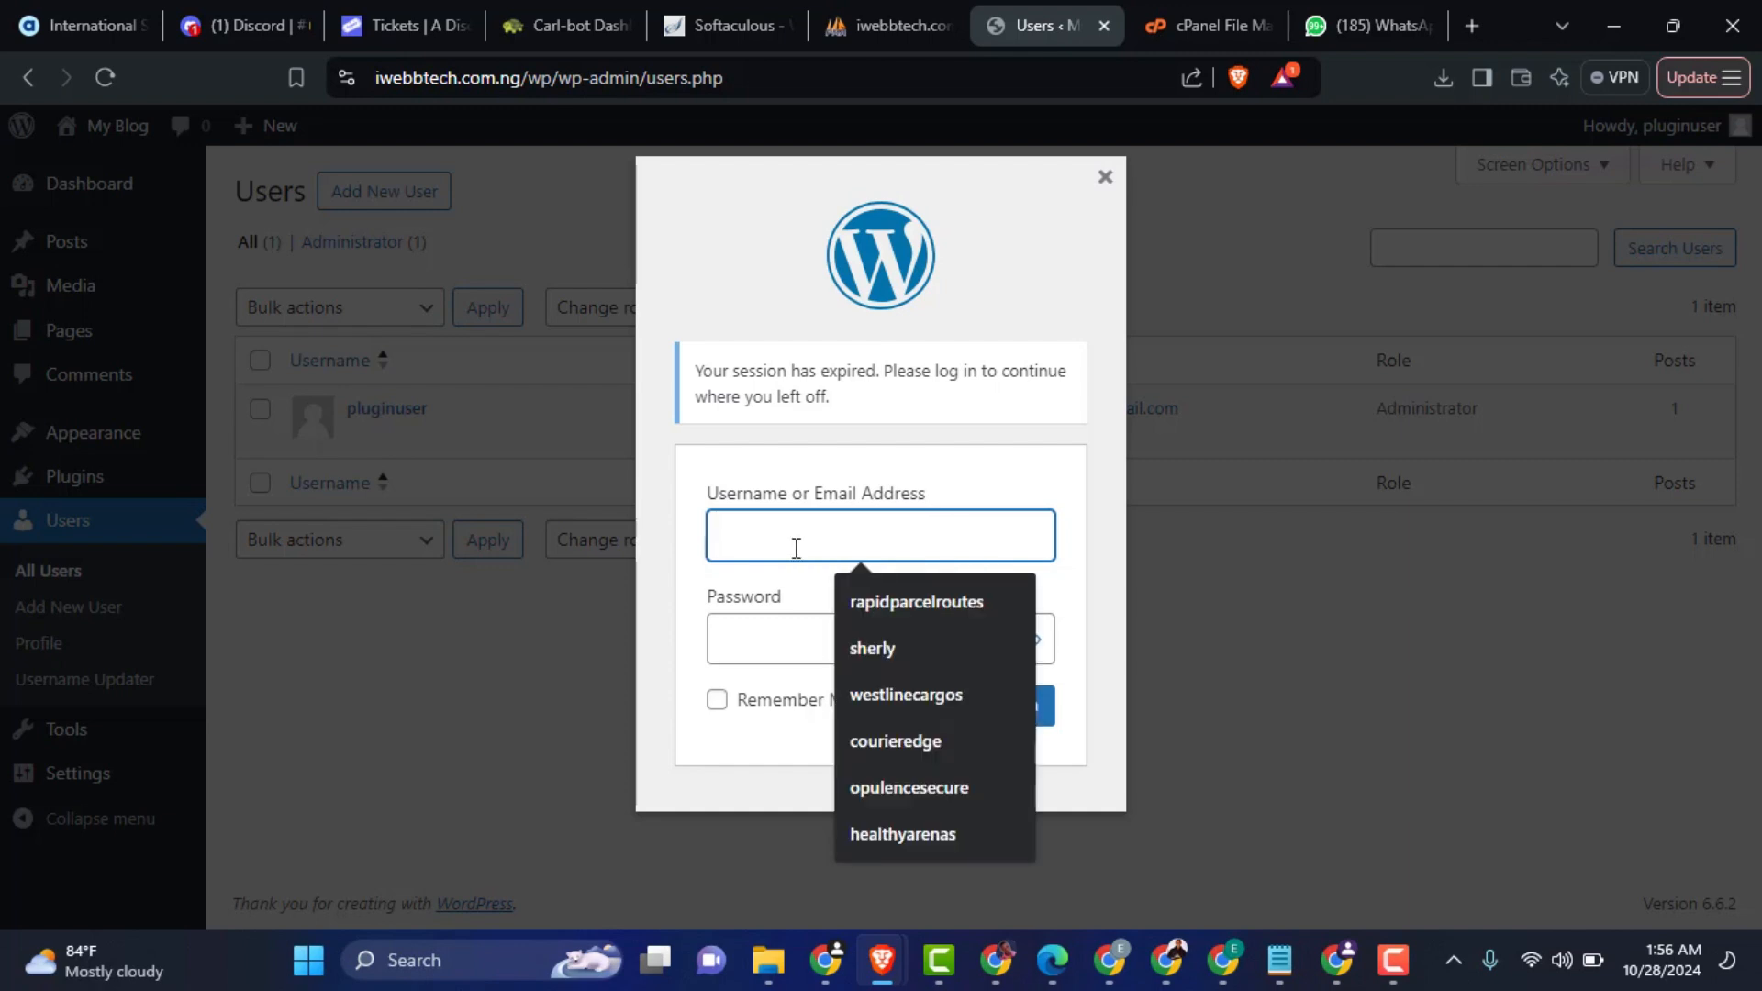
type("dbuser")
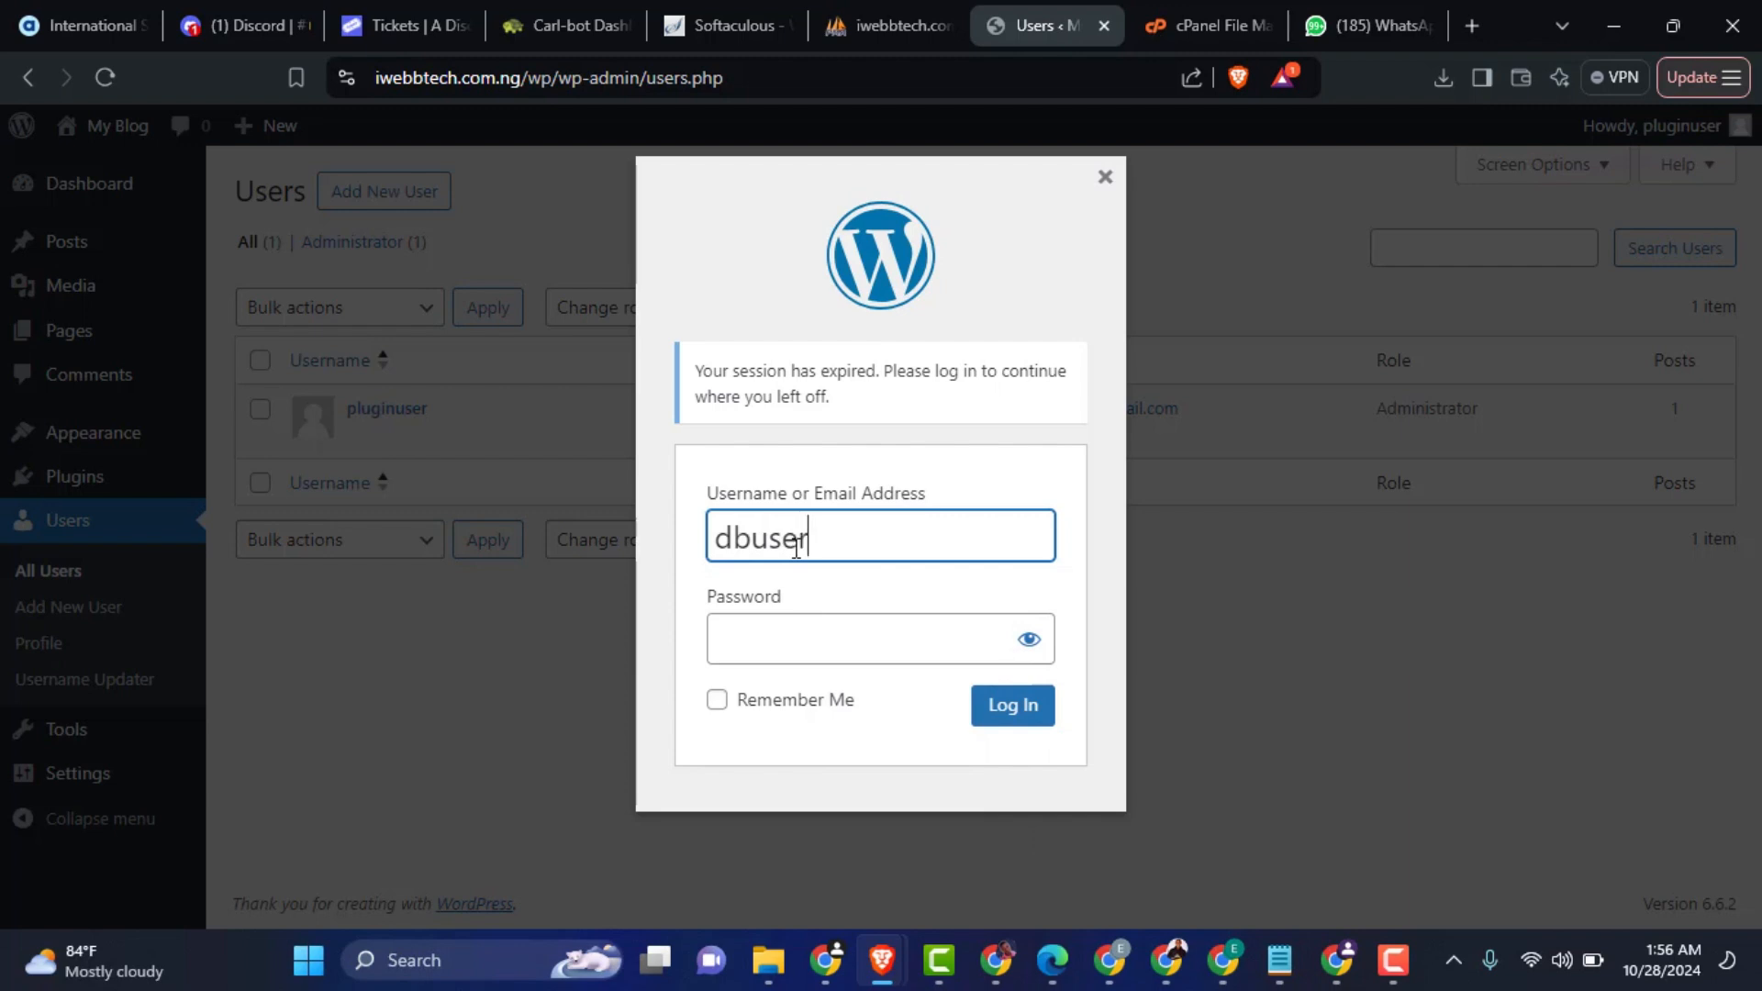
left_click(798, 644)
type("p")
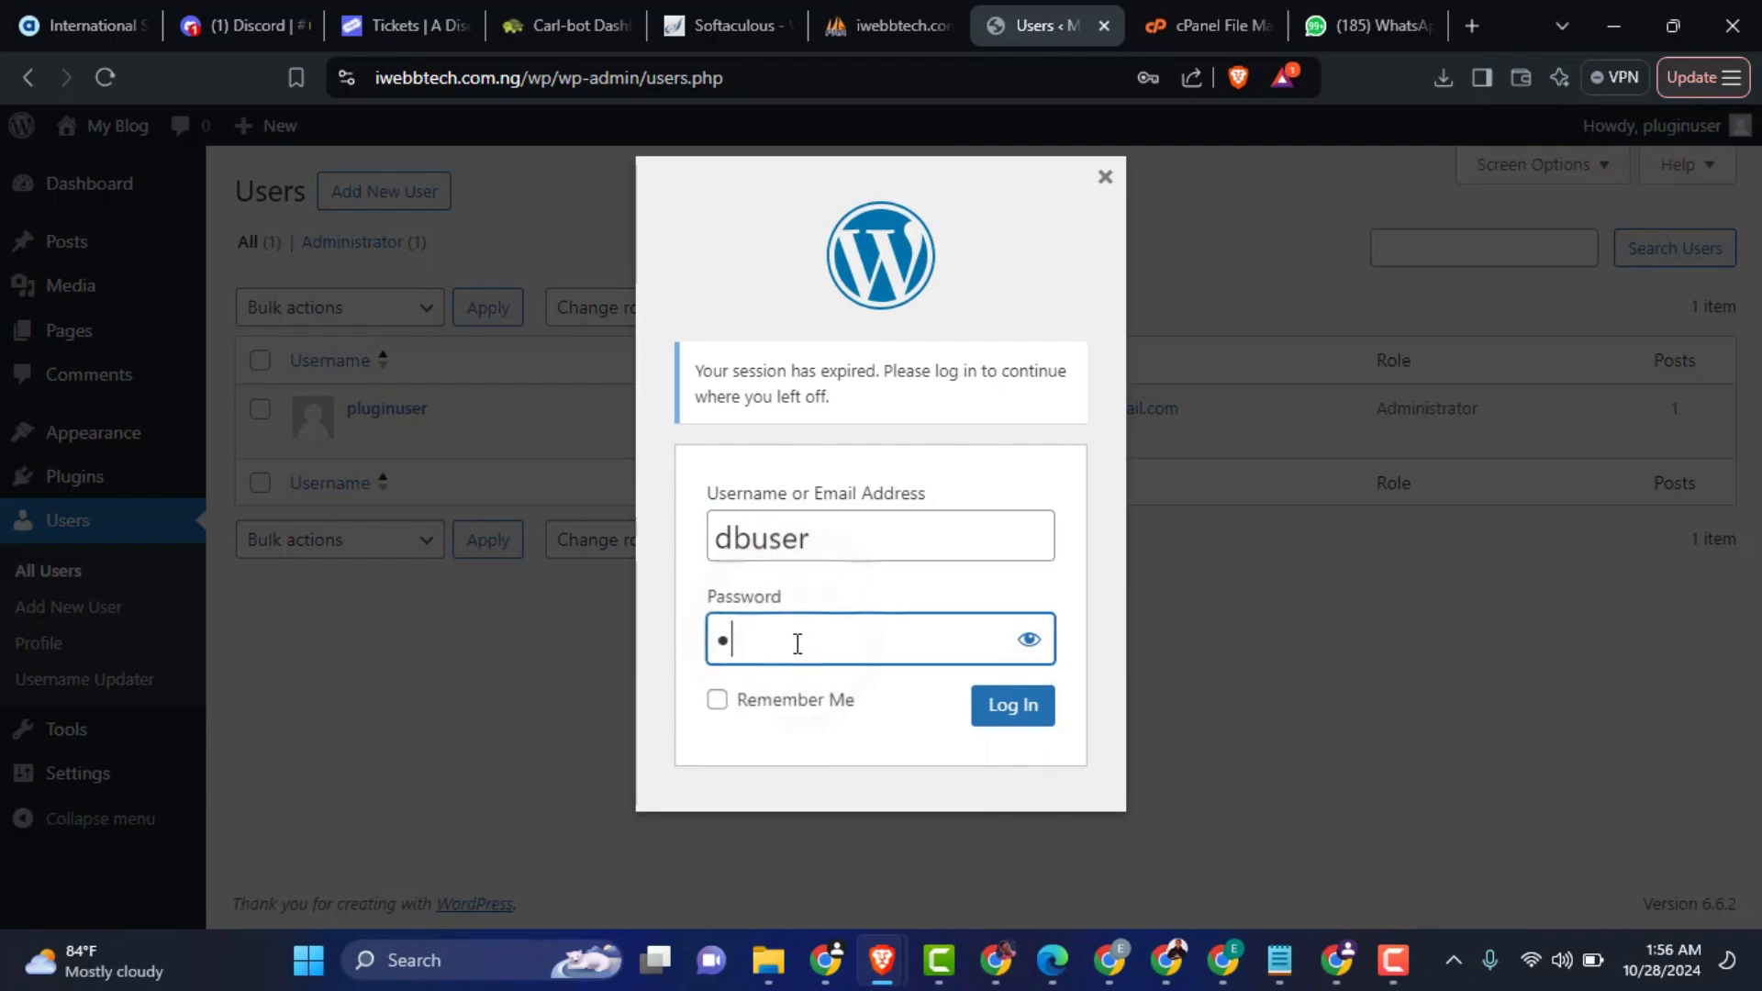
type("assw0rd123")
key("Return")
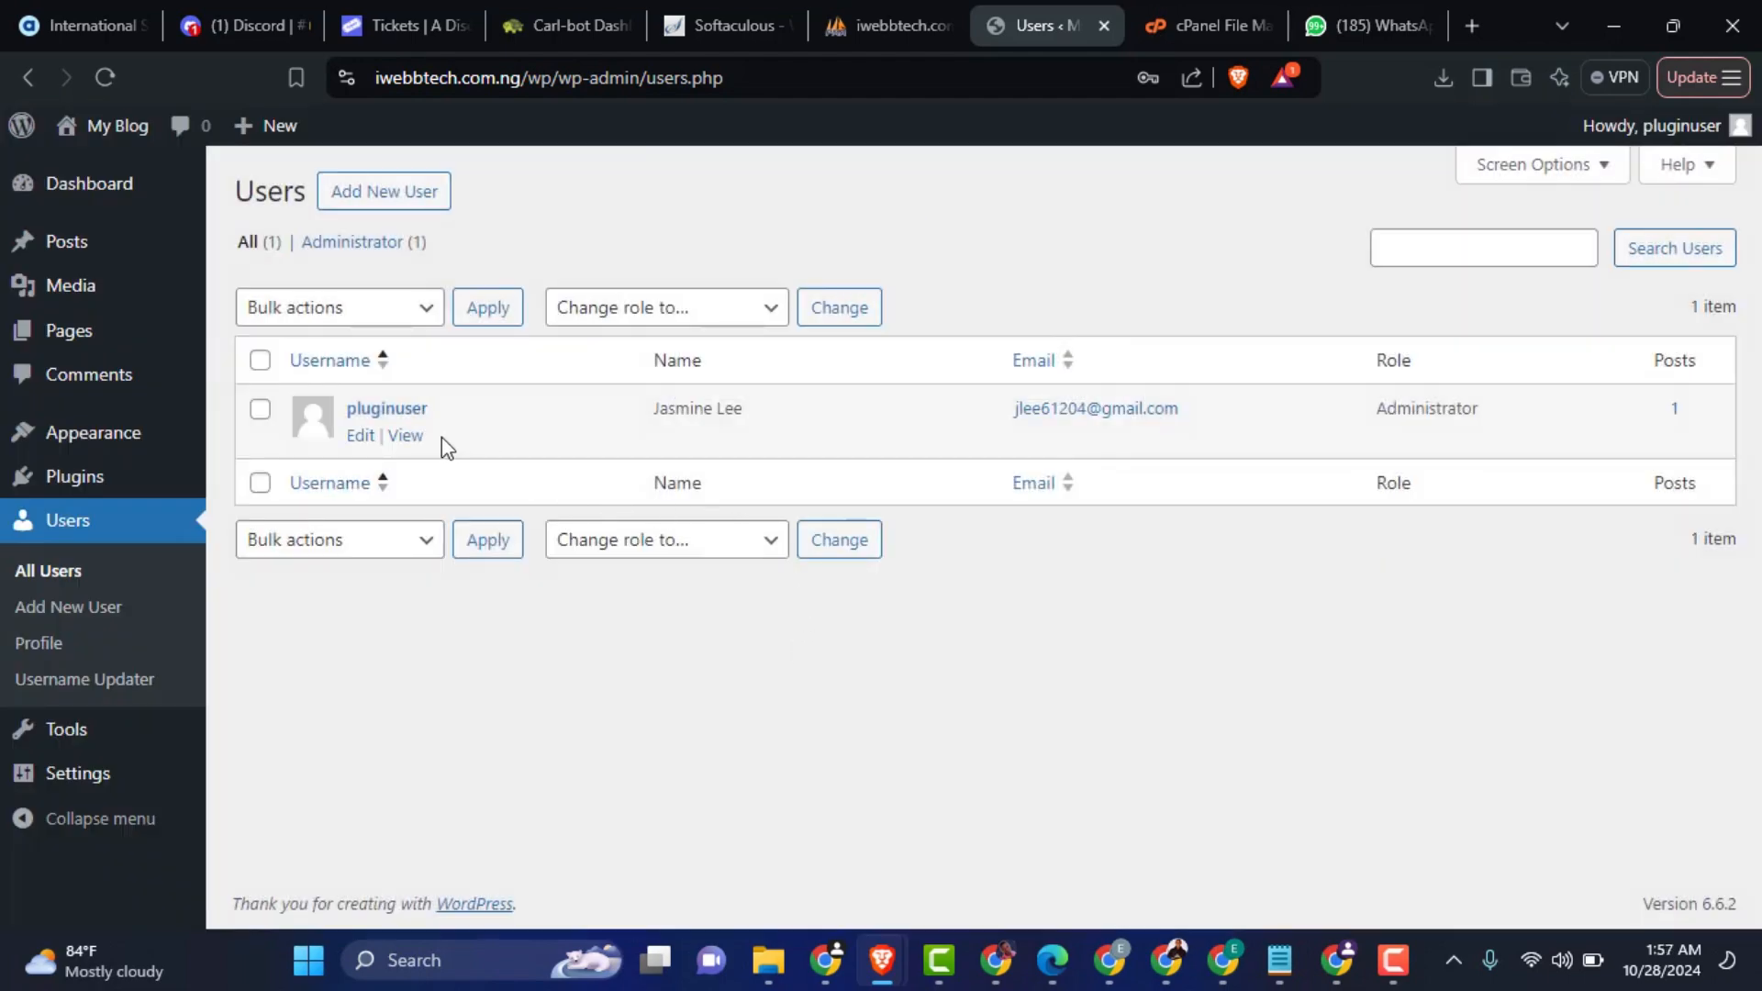
Step: Reload the Users list and check the administrator's username
left_click(106, 77)
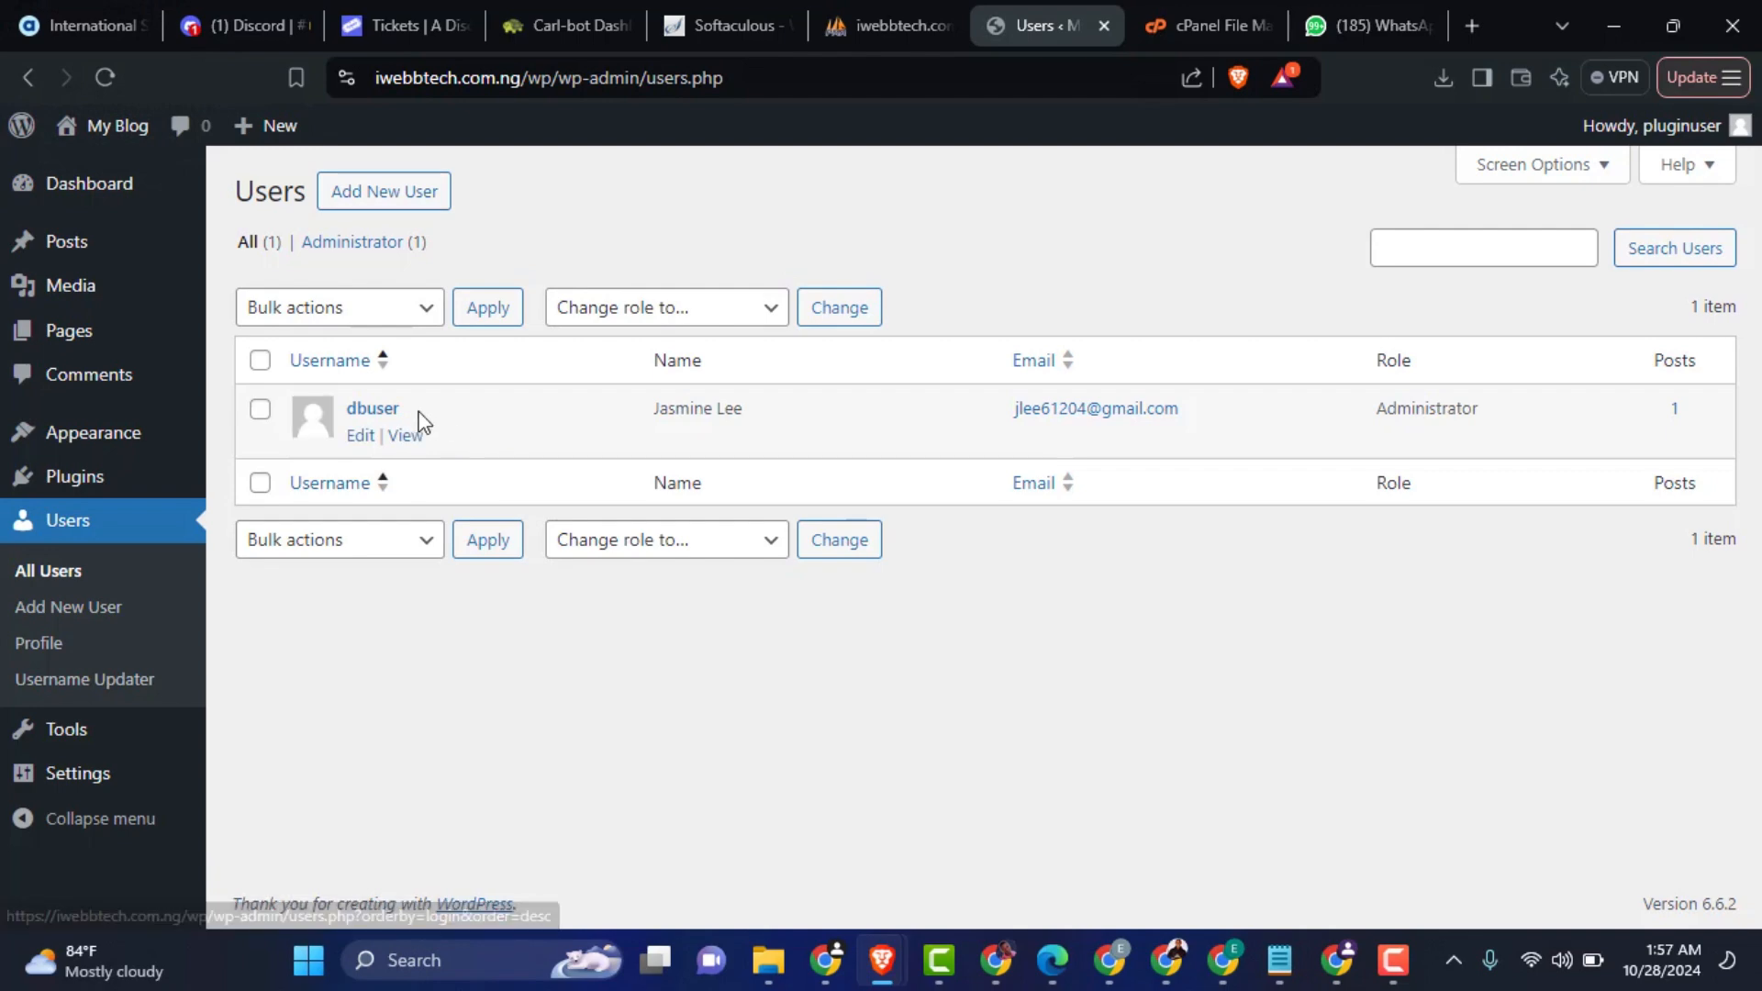
left_click_drag(404, 409, 350, 412)
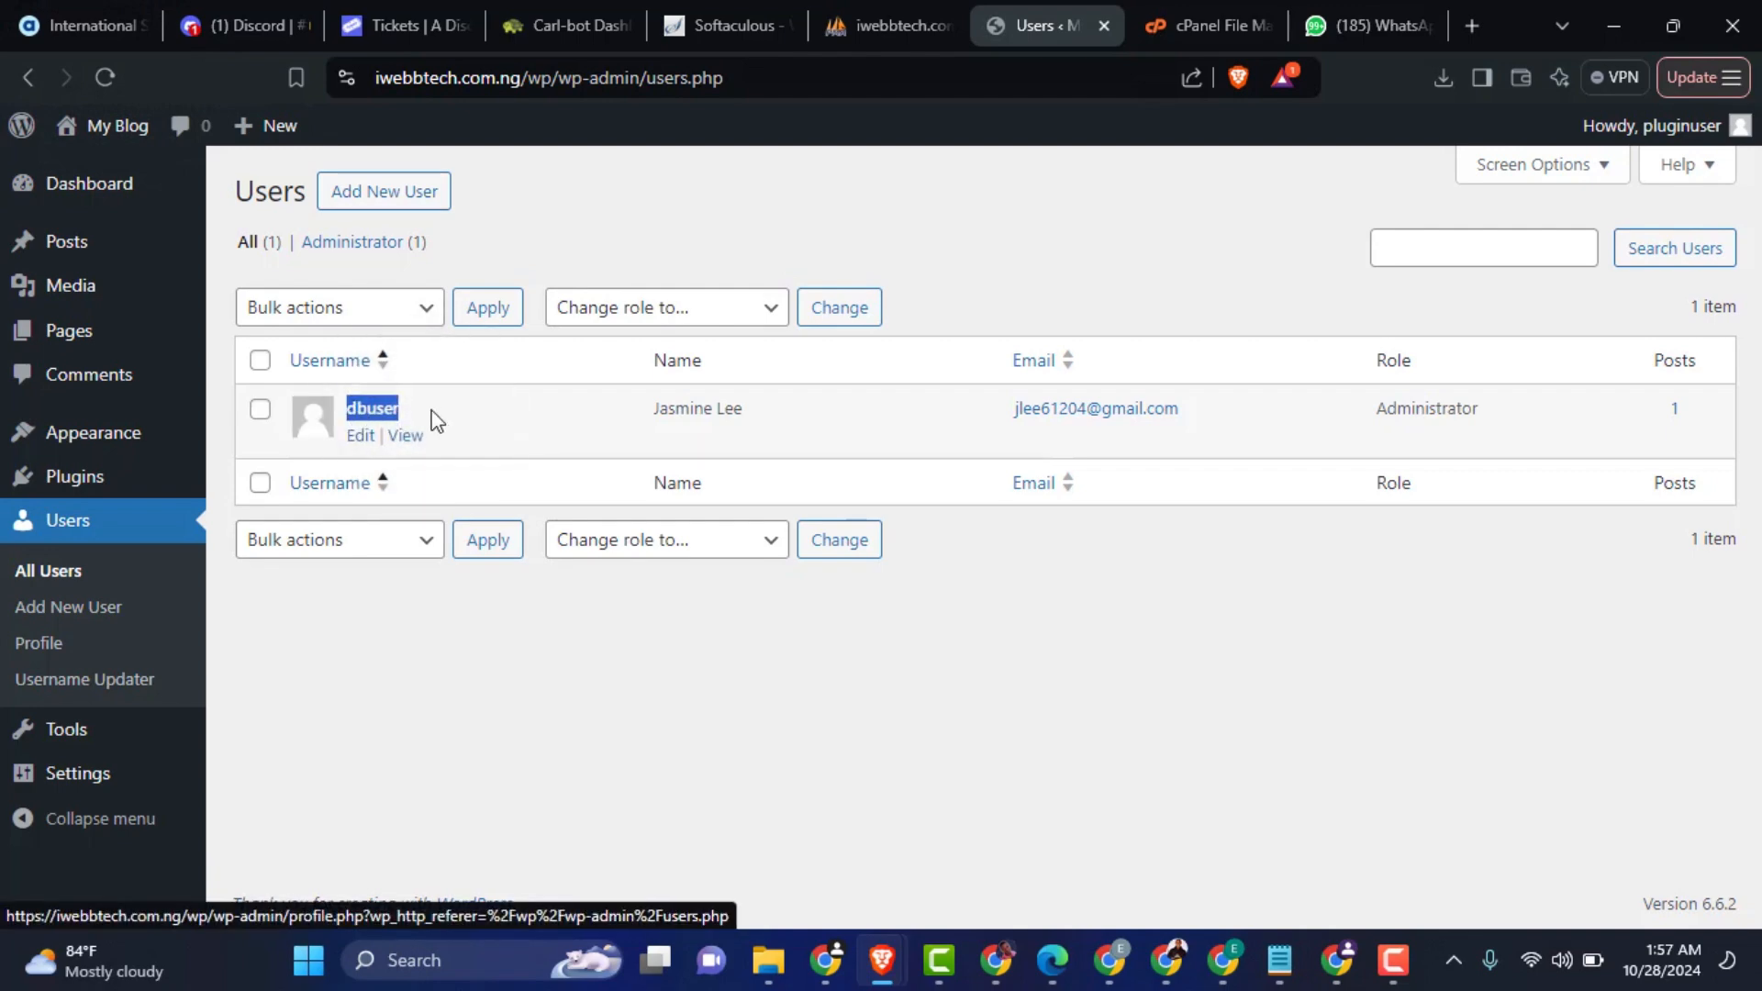
left_click(482, 417)
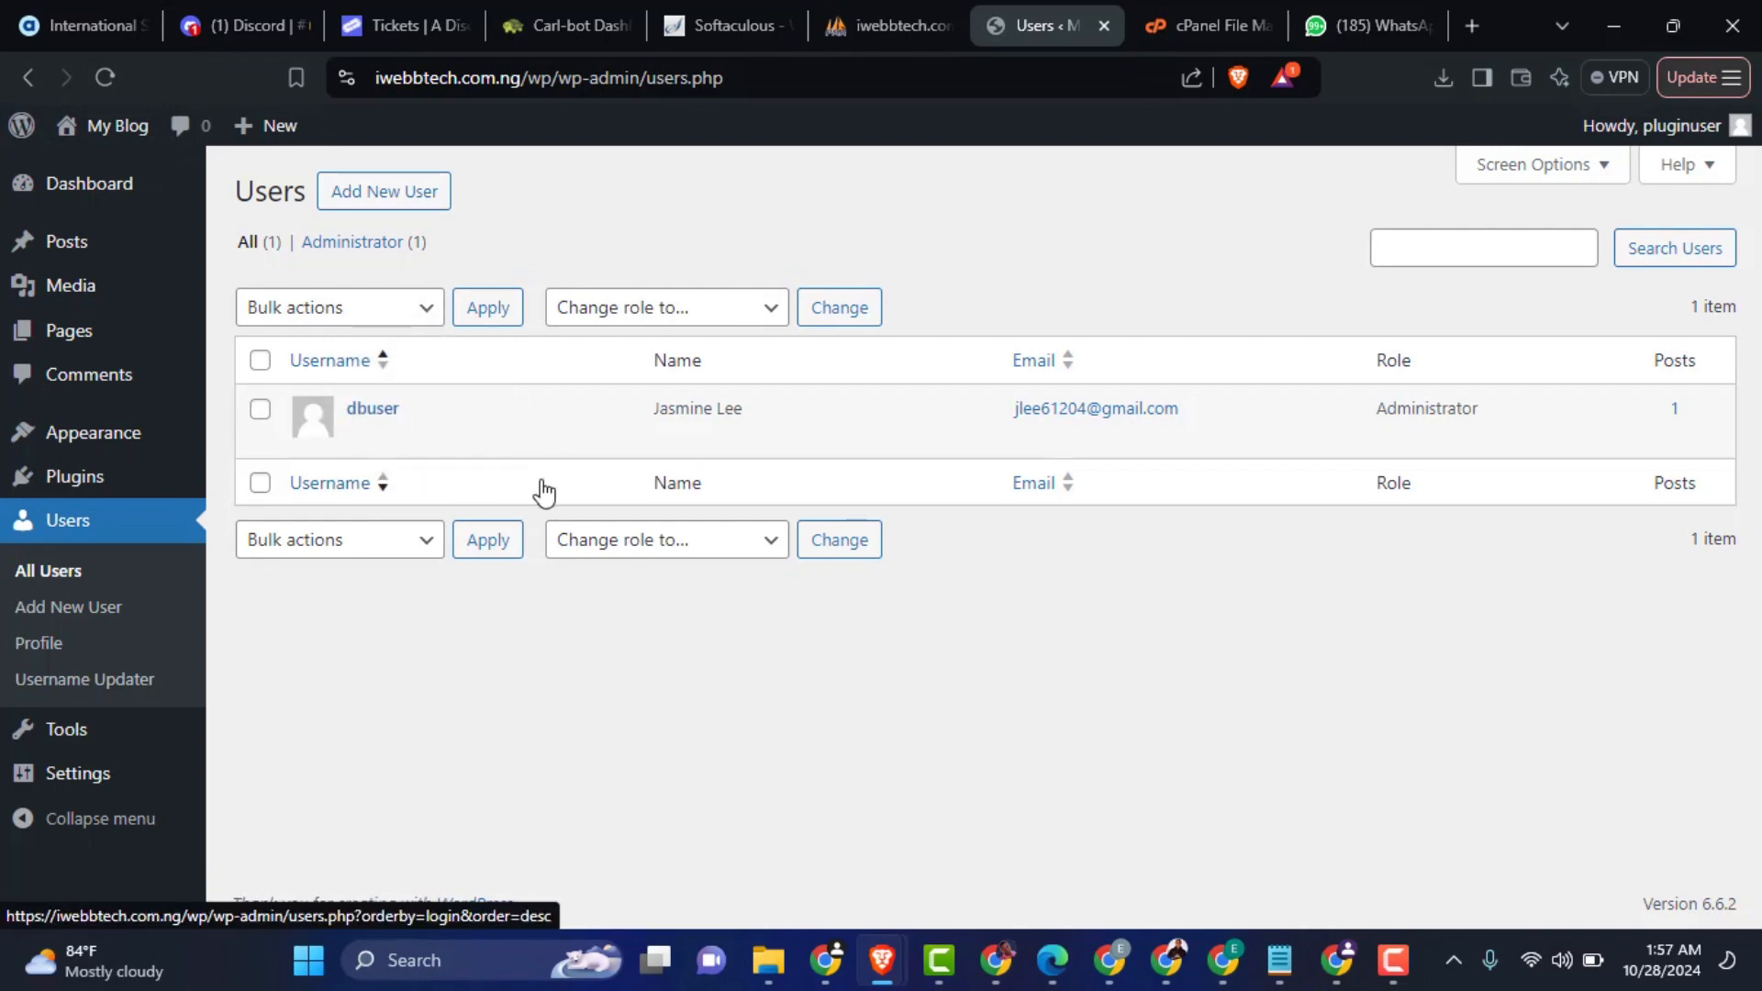